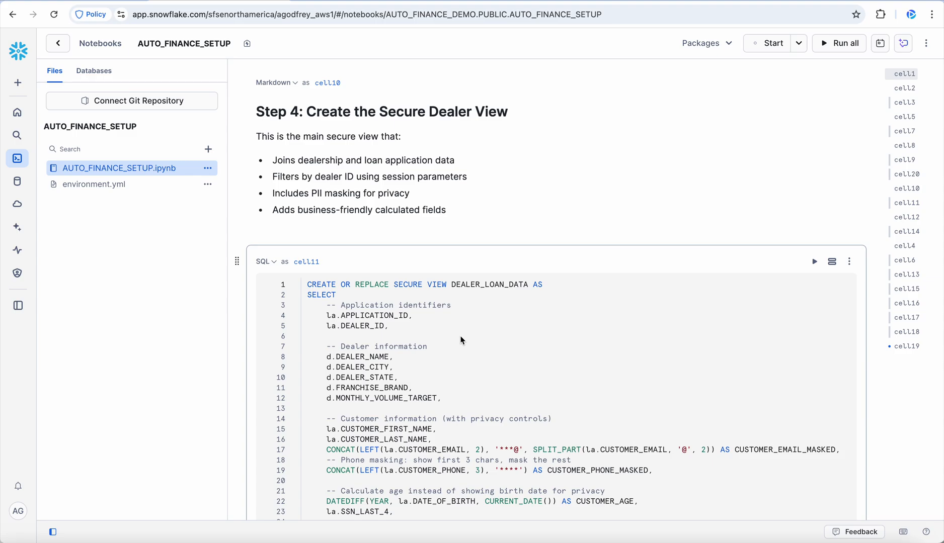
# Examine the DEALER_LOAN_DATA secure view definition in cell11, focusing on the masking of customer email and phone.
pyautogui.scroll(-5, 462, 341)
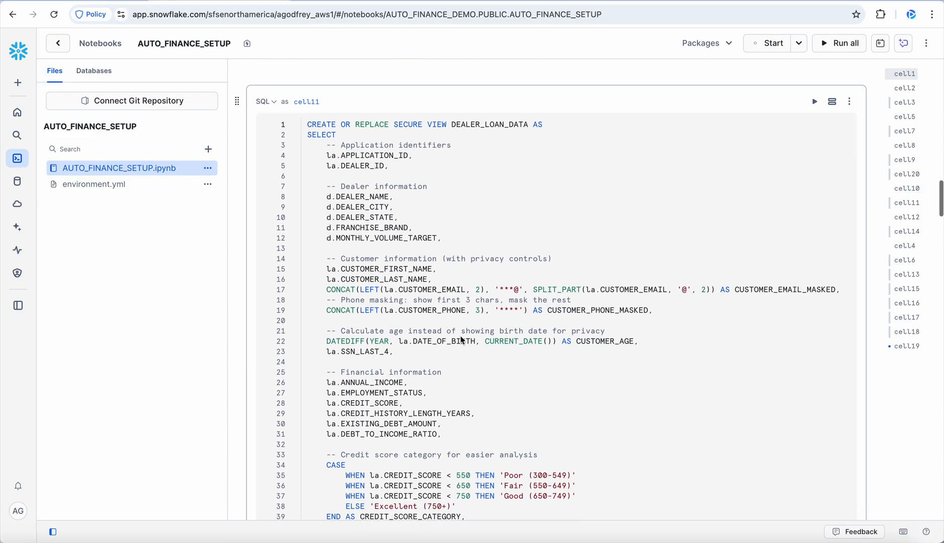
pyautogui.scroll(1, 462, 340)
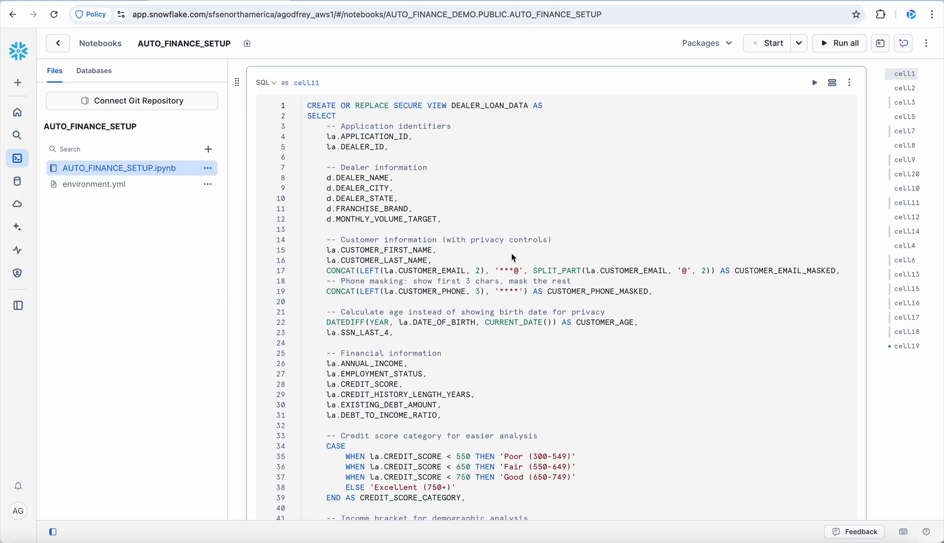
pyautogui.scroll(-2, 512, 258)
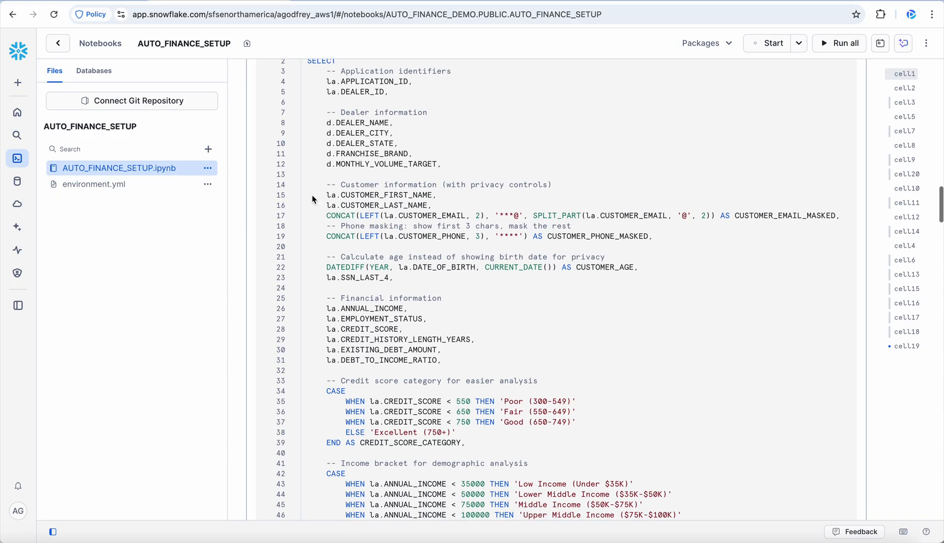
pyautogui.click(359, 220)
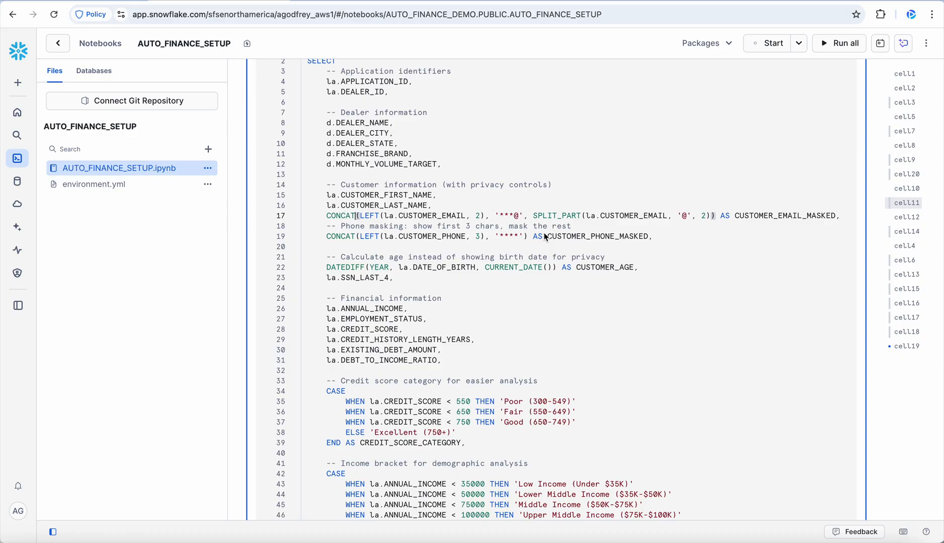
pyautogui.moveTo(466, 220); pyautogui.dragTo(424, 220)
pyautogui.click(456, 238)
pyautogui.moveTo(326, 220); pyautogui.dragTo(652, 241)
pyautogui.click(653, 241)
# Review the view's remaining calculated fields and the security filter restricting rows to dealer DLR002.
pyautogui.scroll(-7, 644, 243)
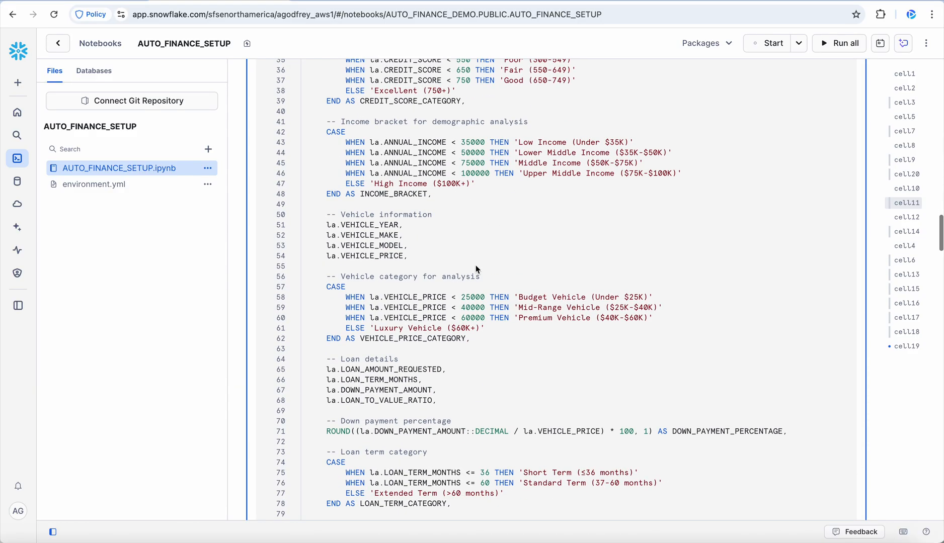
pyautogui.scroll(-3, 478, 258)
pyautogui.scroll(-5, 475, 294)
pyautogui.scroll(-4, 474, 294)
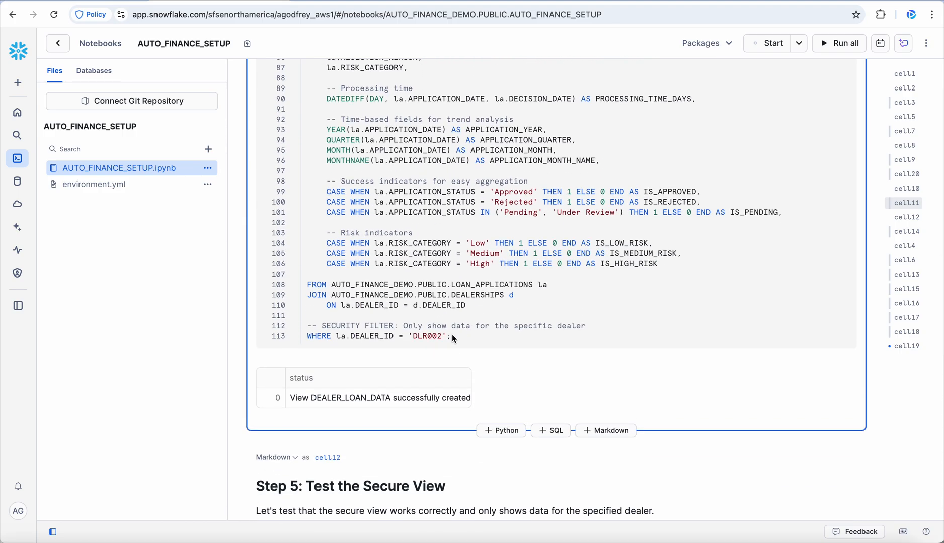
pyautogui.moveTo(452, 337); pyautogui.dragTo(354, 337)
pyautogui.click(383, 337)
pyautogui.click(441, 337)
# Examine the Step 5 test query on DEALER_LOAN_DATA in cell14 and all columns of its result table.
pyautogui.scroll(-7, 458, 341)
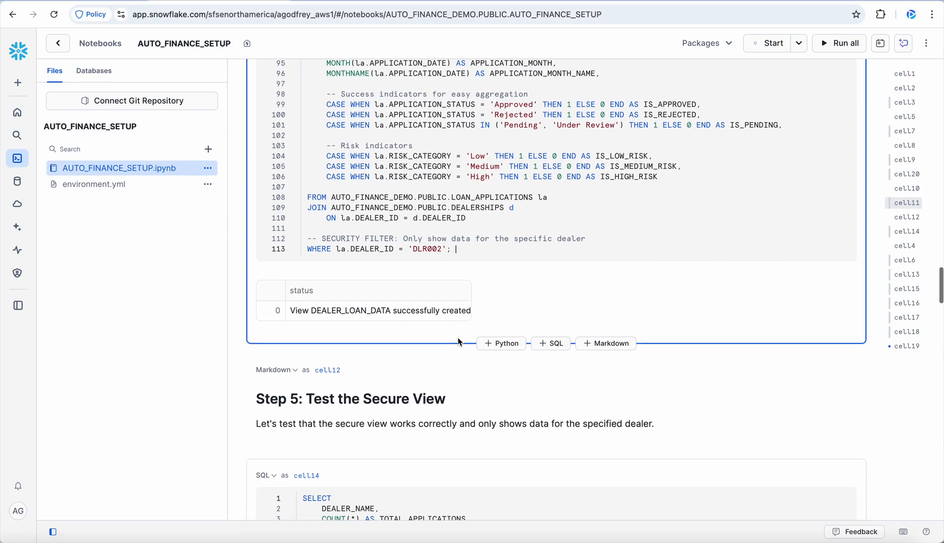
pyautogui.click(380, 298)
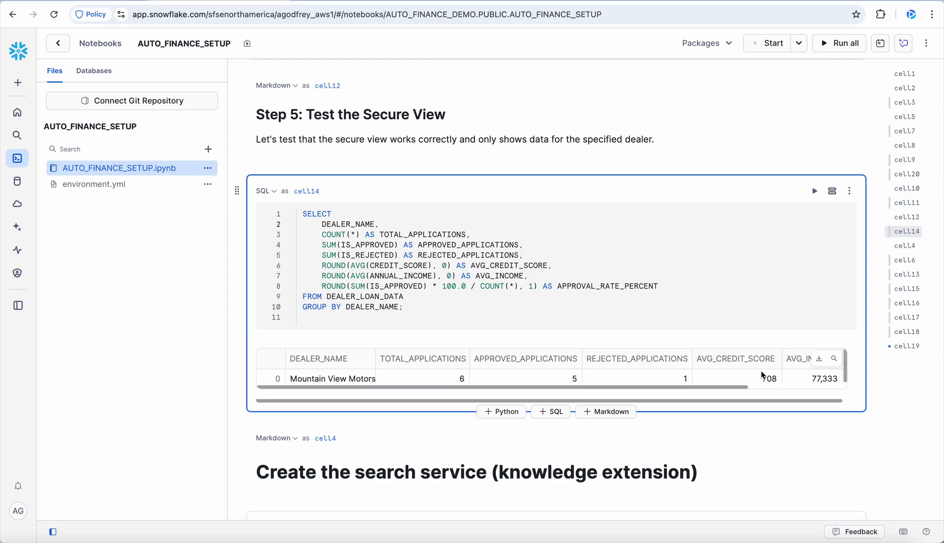
pyautogui.hscroll(3, 761, 373)
pyautogui.hscroll(1, 760, 374)
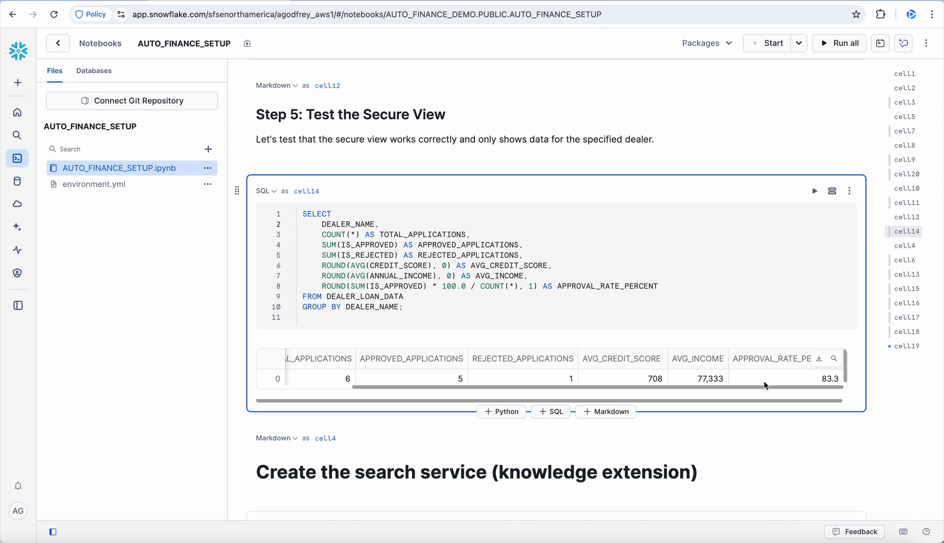
pyautogui.hscroll(-5, 765, 385)
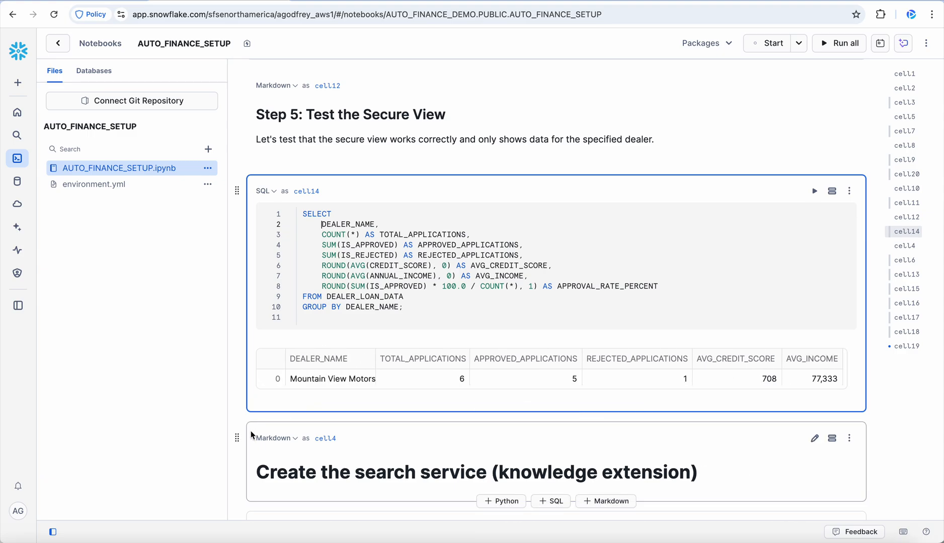
pyautogui.scroll(2, 250, 432)
pyautogui.scroll(-3, 252, 433)
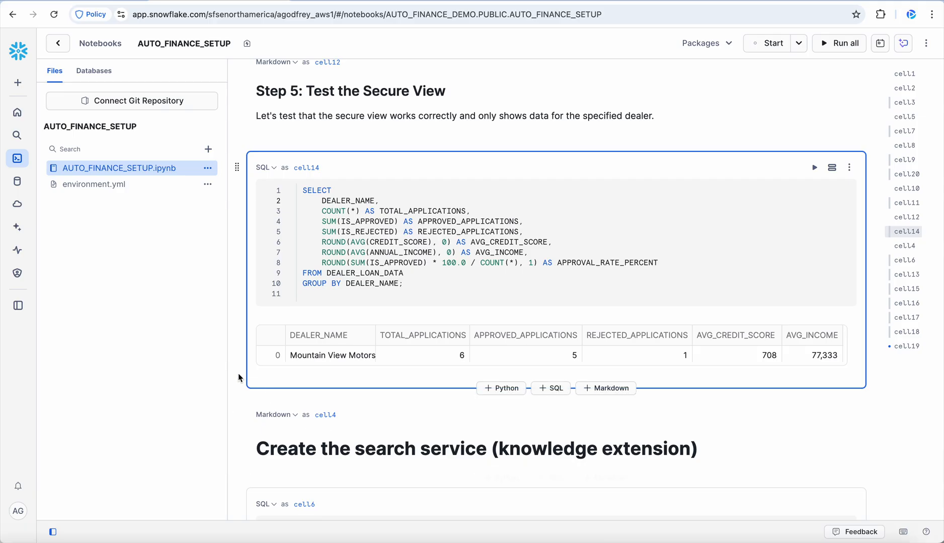
pyautogui.scroll(3, 238, 378)
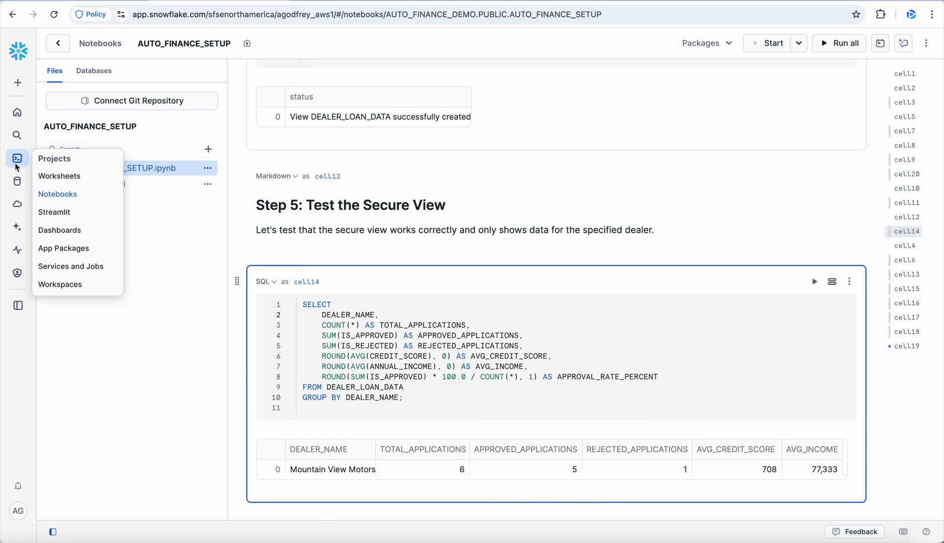
# View the AUTO_FINANCE_DEMO semantic view in Cortex Analyst under the SNOWFLAKE_INTELLIGENCE_ADMIN_RL role and return to the semantic views list.
pyautogui.moveTo(17, 232)
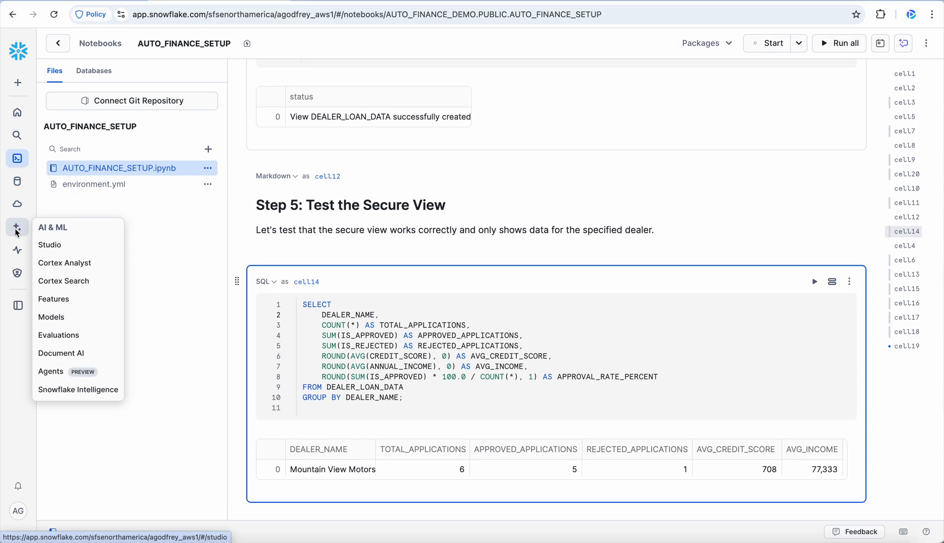
pyautogui.click(67, 262)
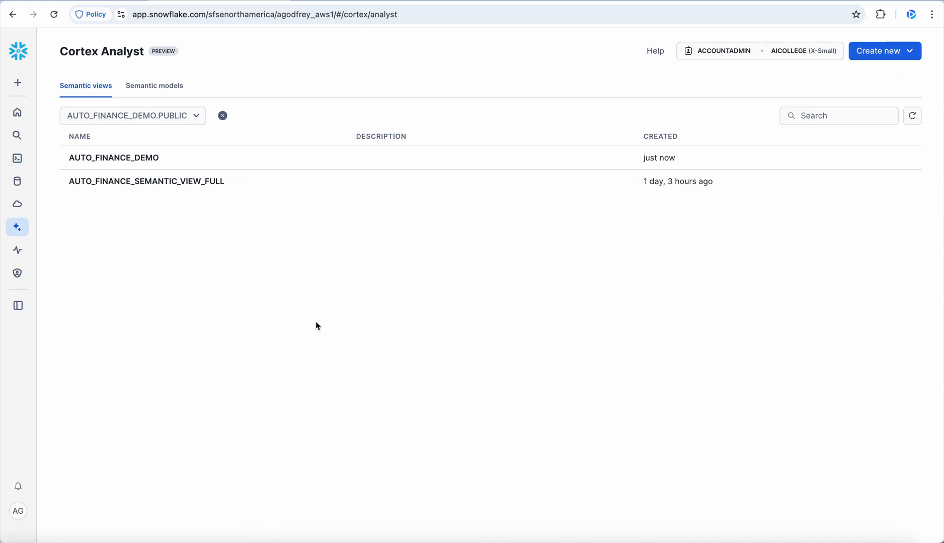
pyautogui.click(134, 162)
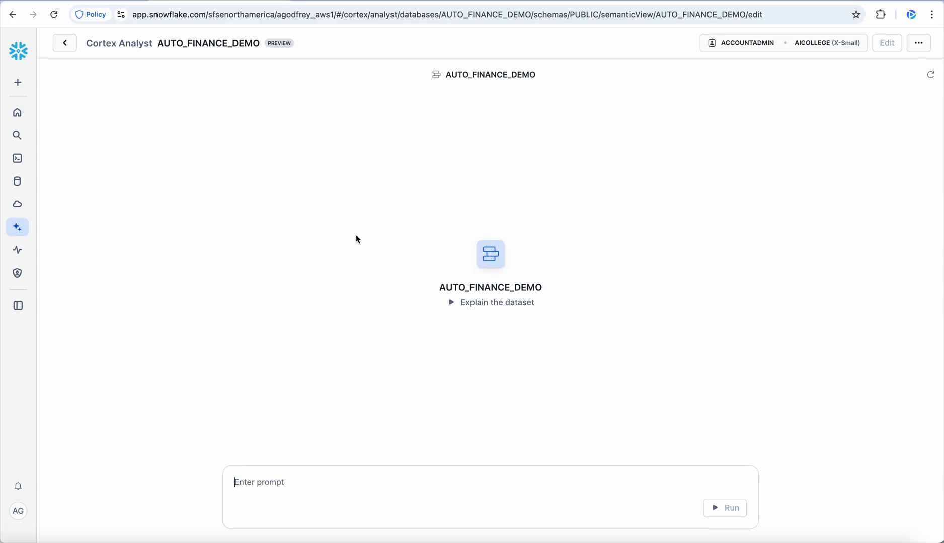
pyautogui.click(745, 43)
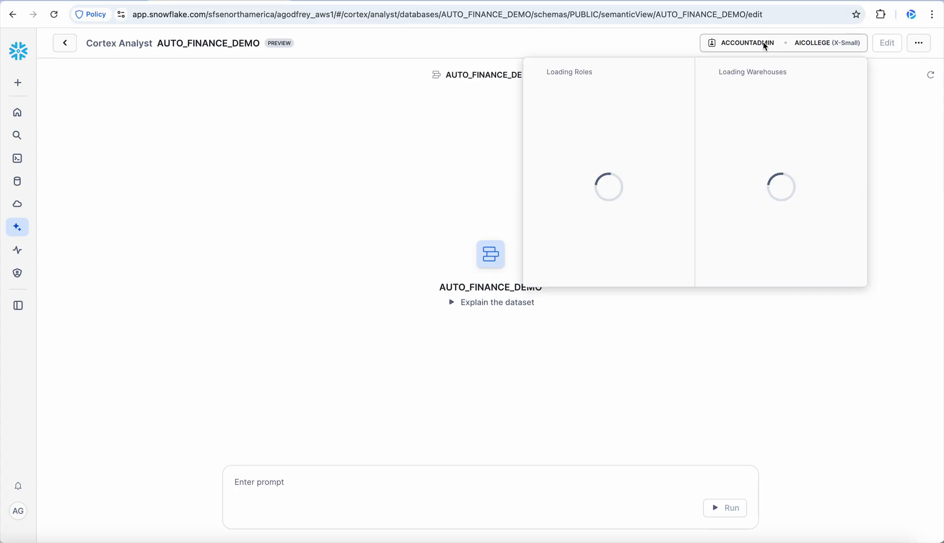
pyautogui.click(633, 260)
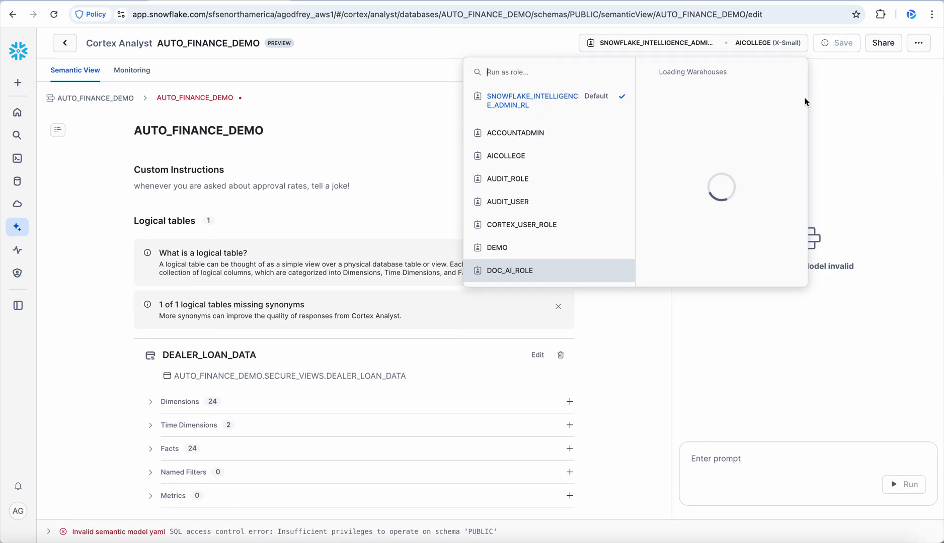
pyautogui.click(464, 43)
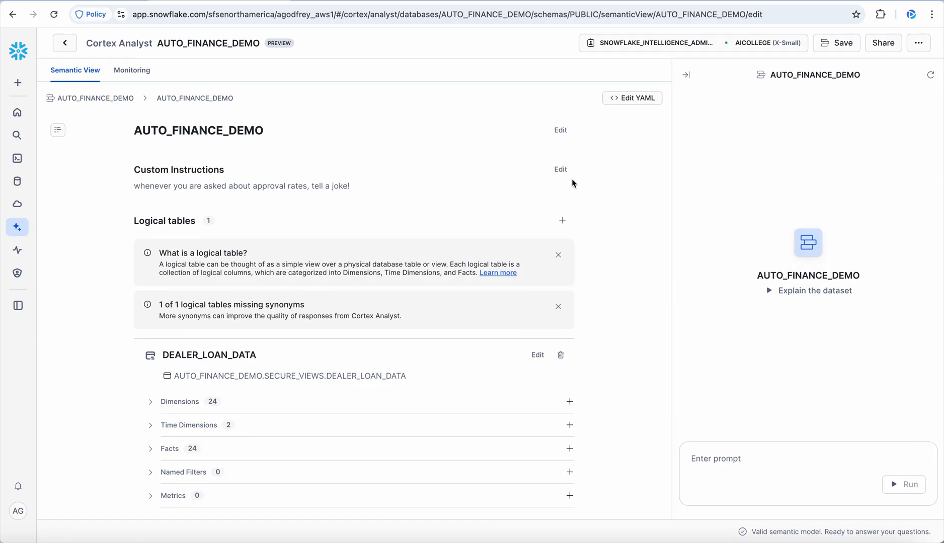
pyautogui.click(74, 47)
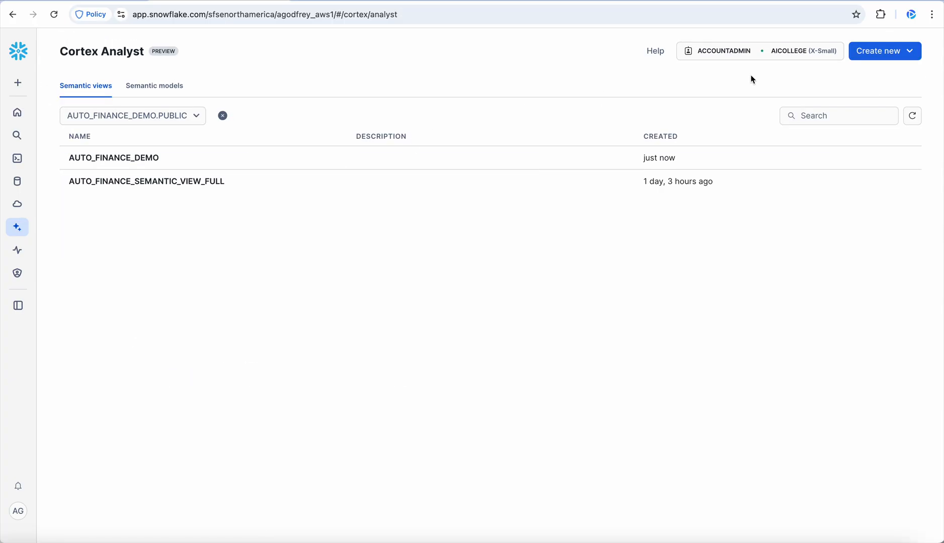
pyautogui.click(895, 52)
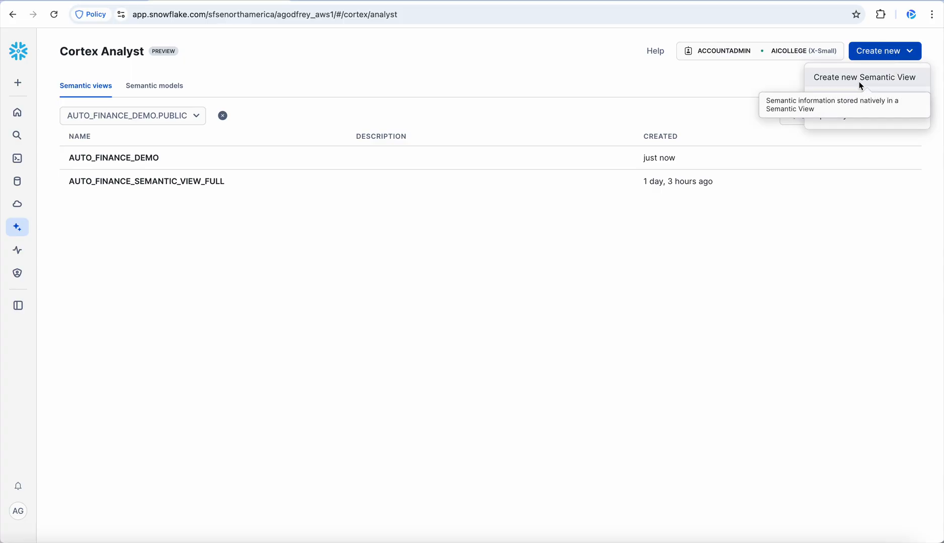
pyautogui.click(833, 79)
pyautogui.click(431, 203)
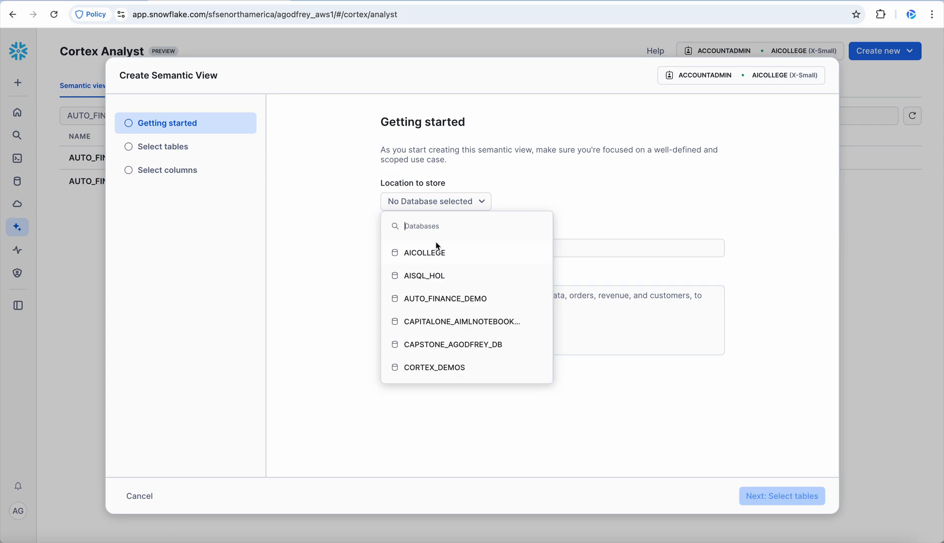
pyautogui.click(441, 299)
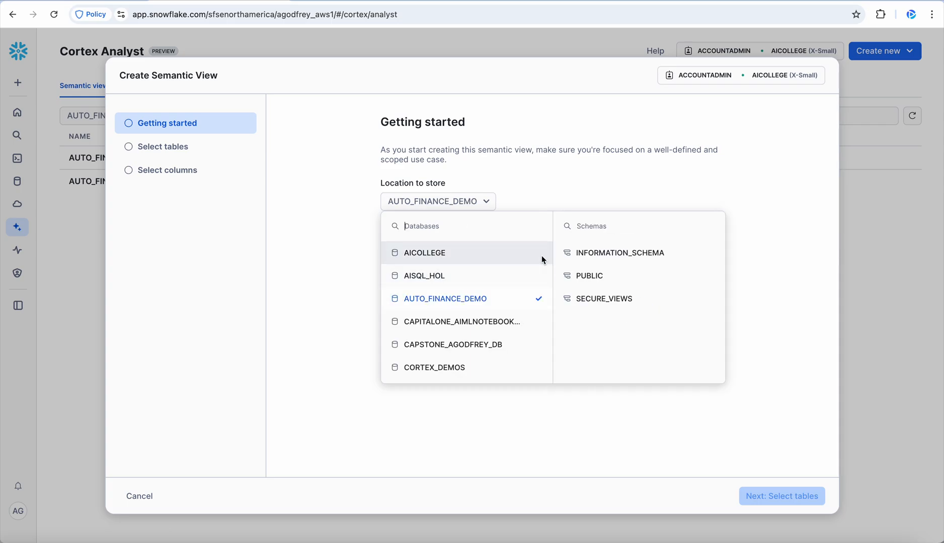
pyautogui.click(606, 276)
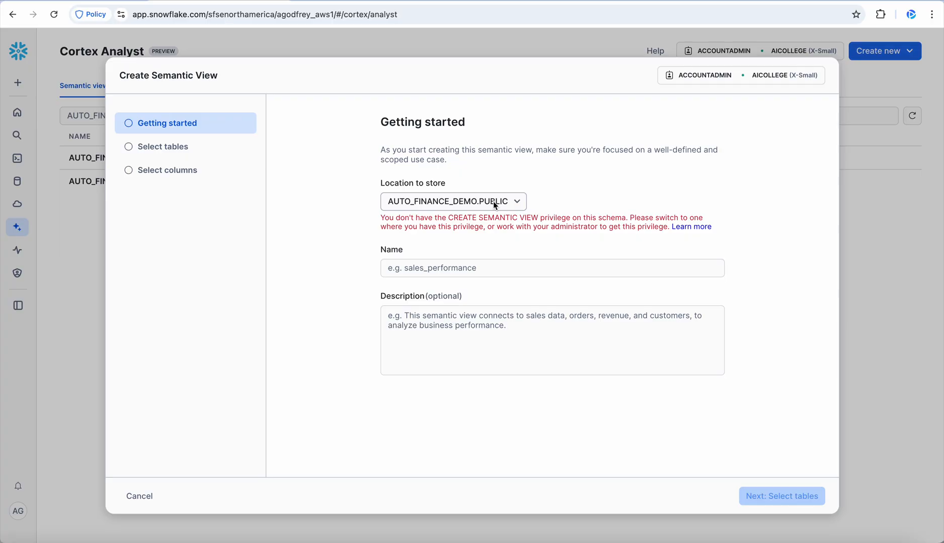
pyautogui.click(123, 491)
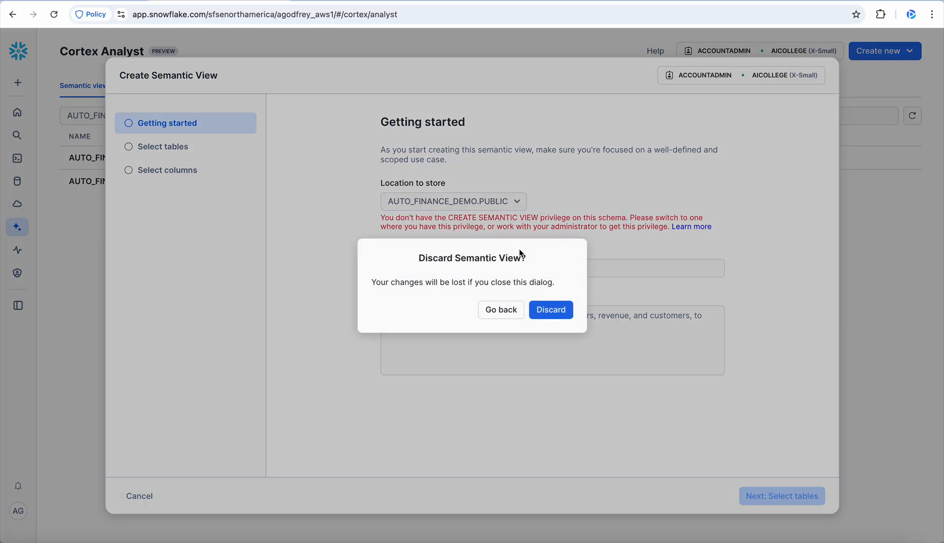
pyautogui.click(550, 309)
# Switch the active Cortex Analyst role to SNOWFLAKE_INTELLIGENCE_ADMIN_RL.
pyautogui.click(729, 51)
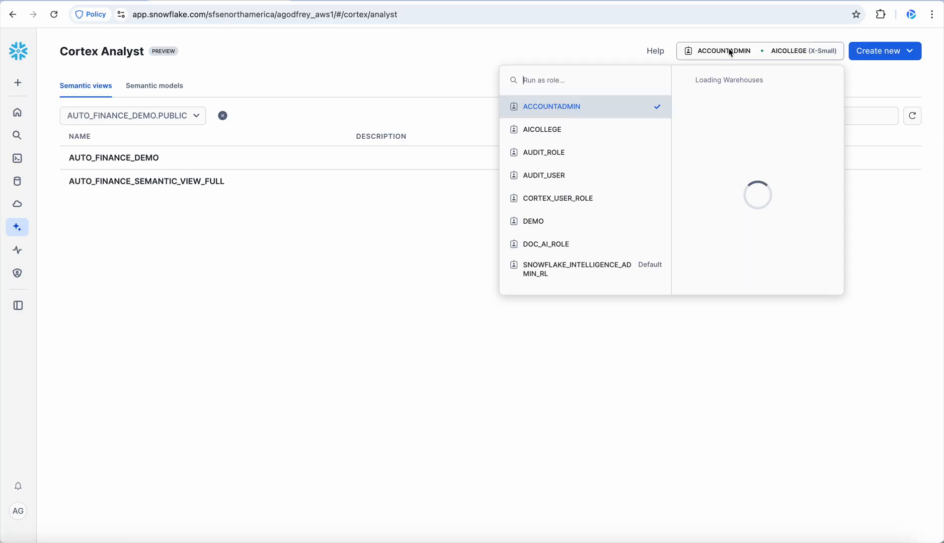
pyautogui.click(606, 267)
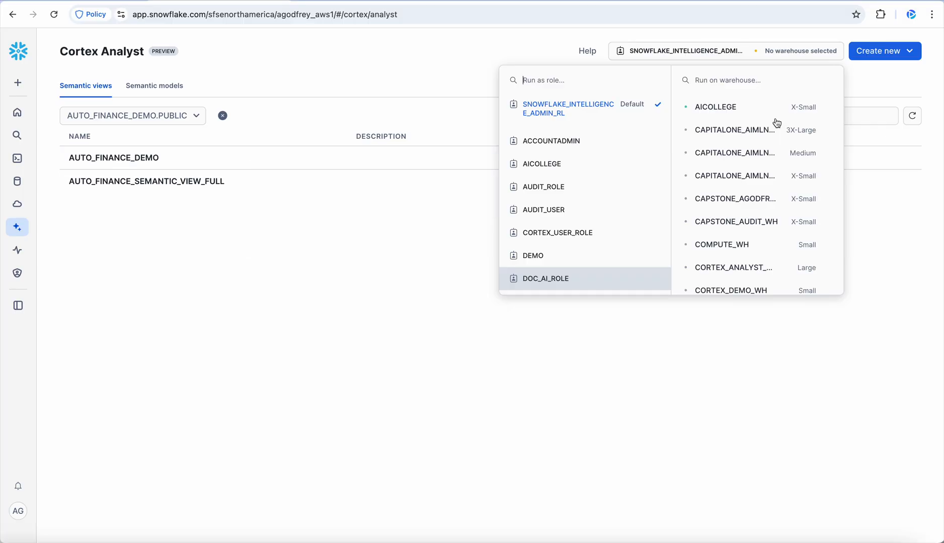
pyautogui.click(621, 382)
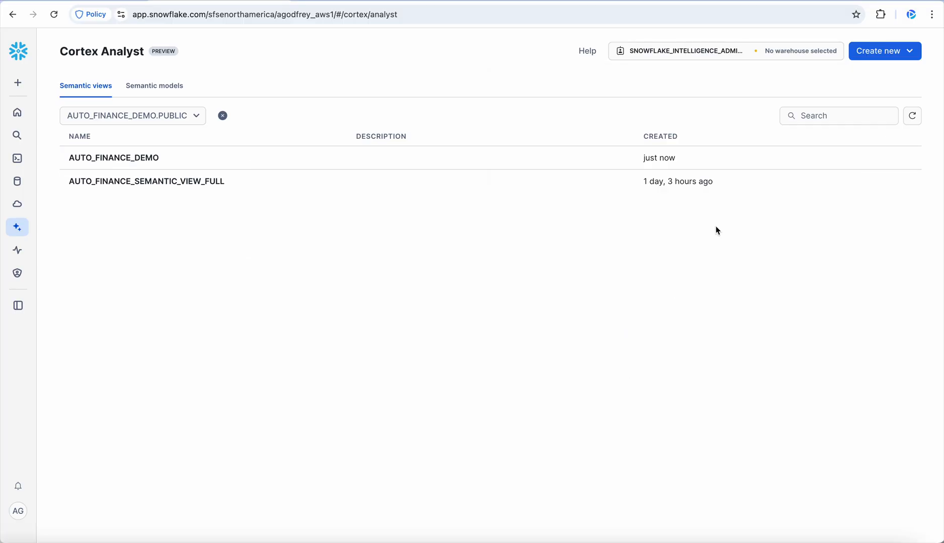
# Start a new semantic view and store it in the PUBLIC schema of the AUTO_FINANCE_DEMO database.
pyautogui.click(896, 54)
pyautogui.click(868, 76)
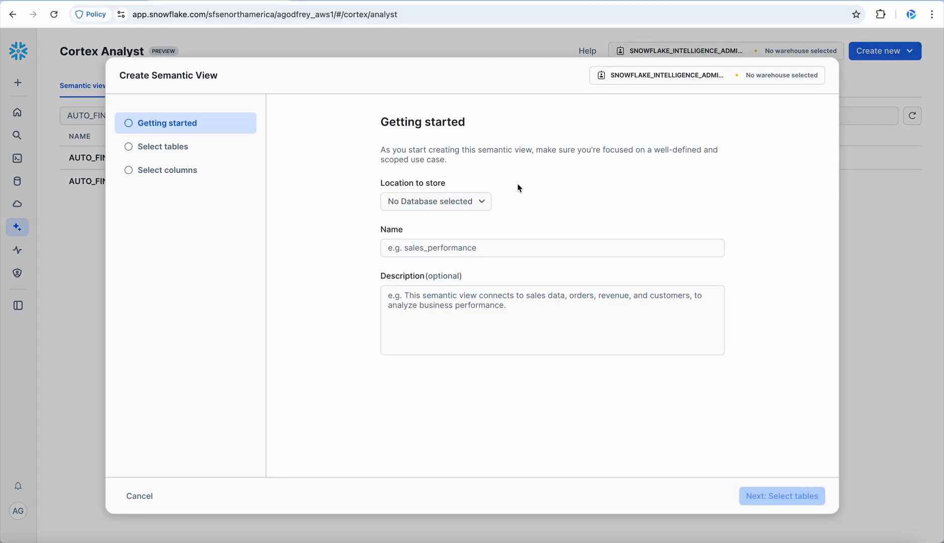
pyautogui.click(442, 201)
pyautogui.click(455, 300)
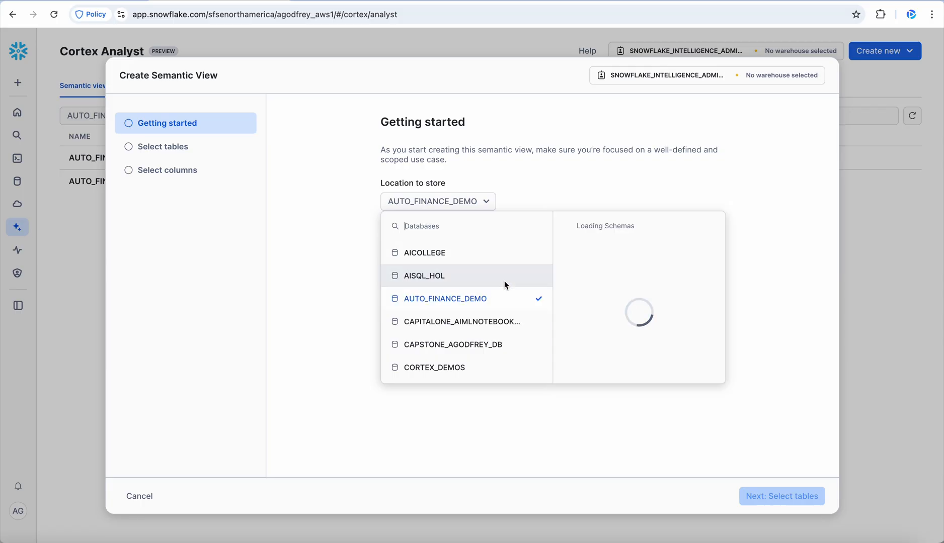
pyautogui.click(616, 275)
# Name the semantic view auto_finance_semantic_view, leave its description empty and continue to table selection.
pyautogui.click(424, 247)
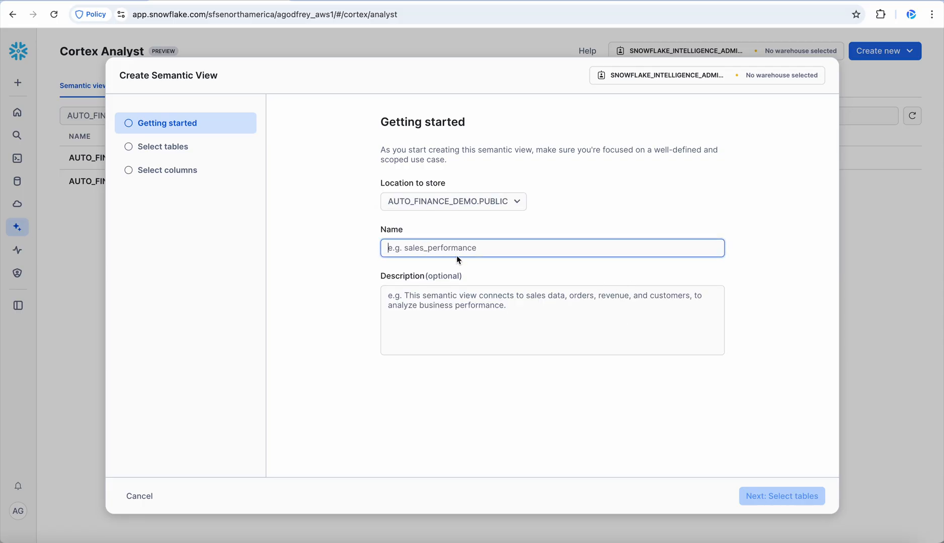
pyautogui.write('auto_')
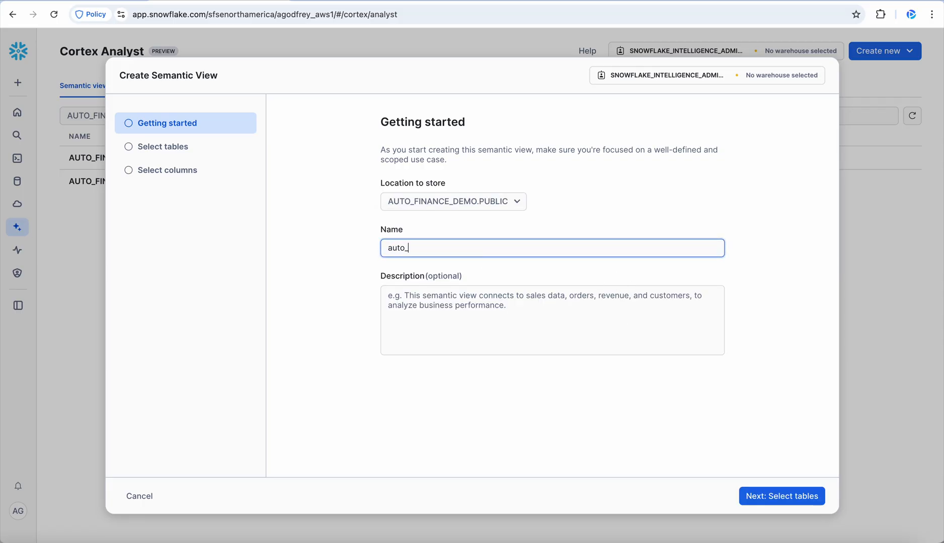
pyautogui.write('finance_semantic_view')
pyautogui.click(448, 303)
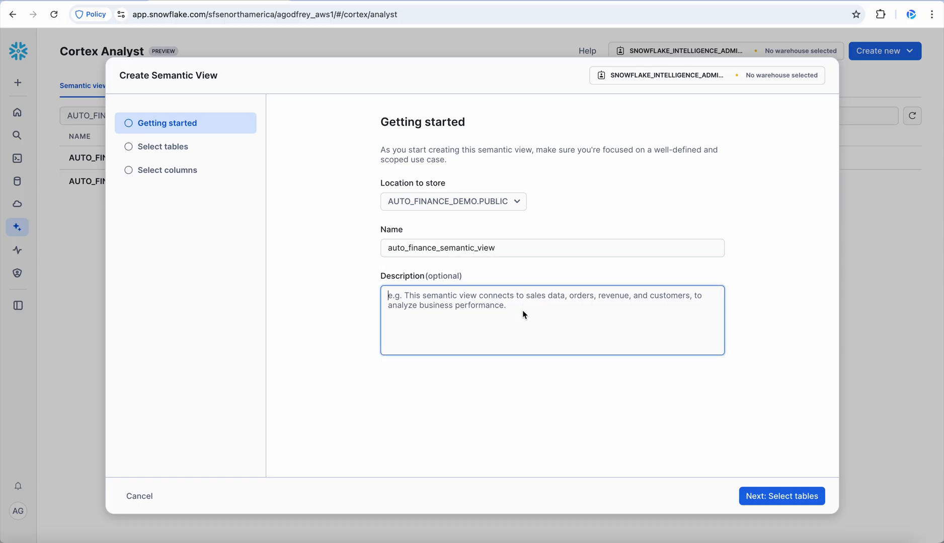
pyautogui.click(775, 497)
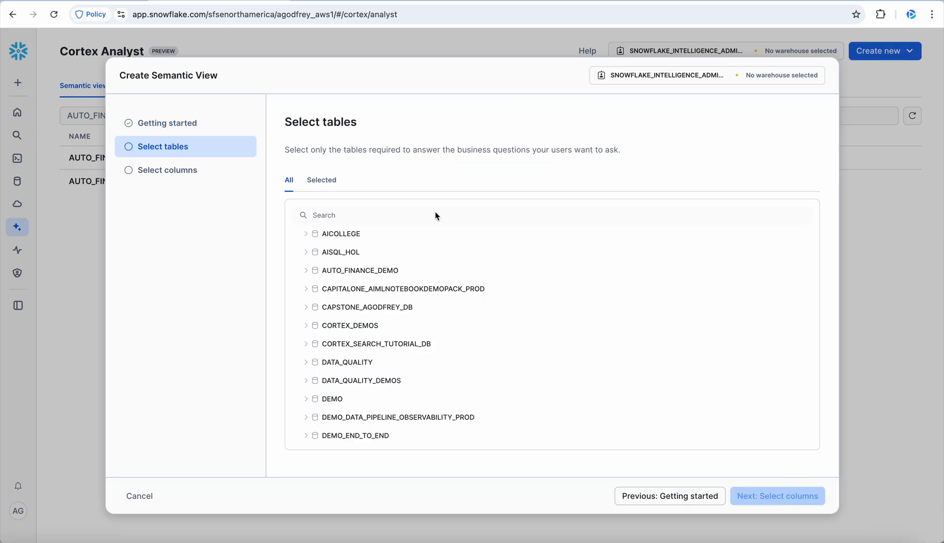
# Choose the DEALER_LOAN_DATA view from the SECURE_VIEWS schema of AUTO_FINANCE_DEMO and continue to column selection.
pyautogui.scroll(-3, 407, 342)
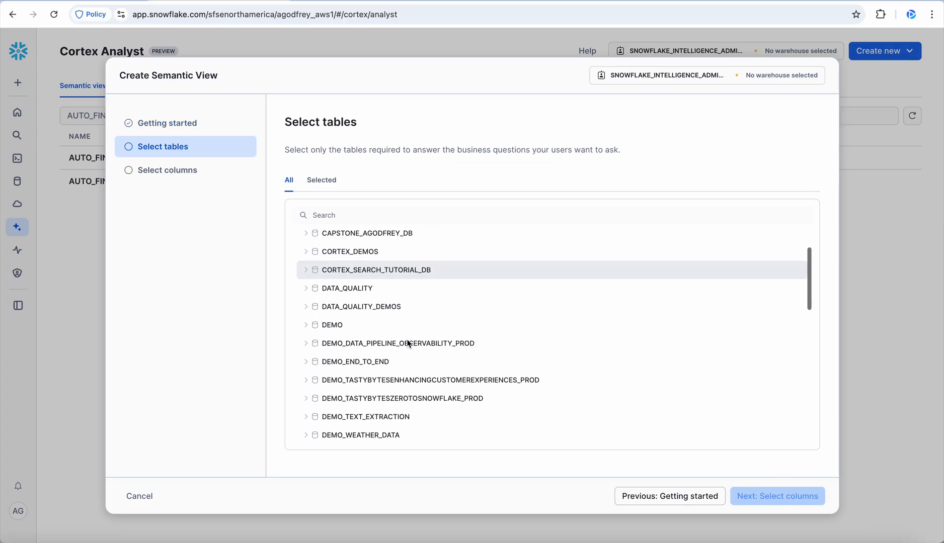
pyautogui.scroll(3, 410, 304)
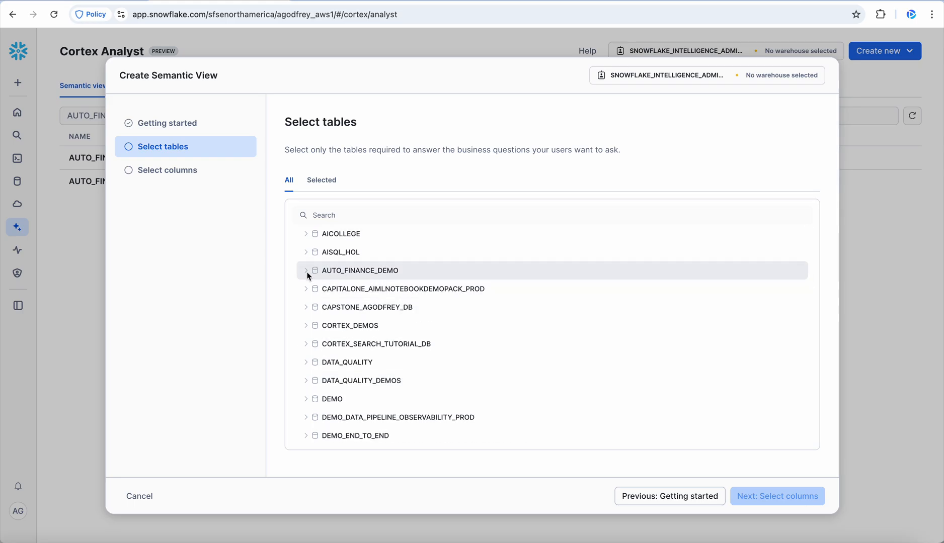
pyautogui.click(306, 272)
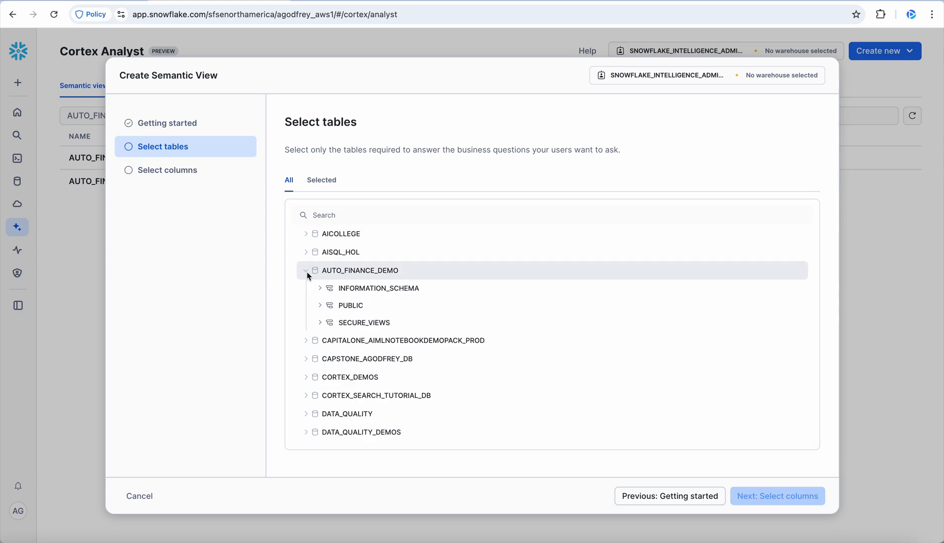
pyautogui.click(315, 328)
pyautogui.scroll(-1, 394, 333)
pyautogui.click(343, 323)
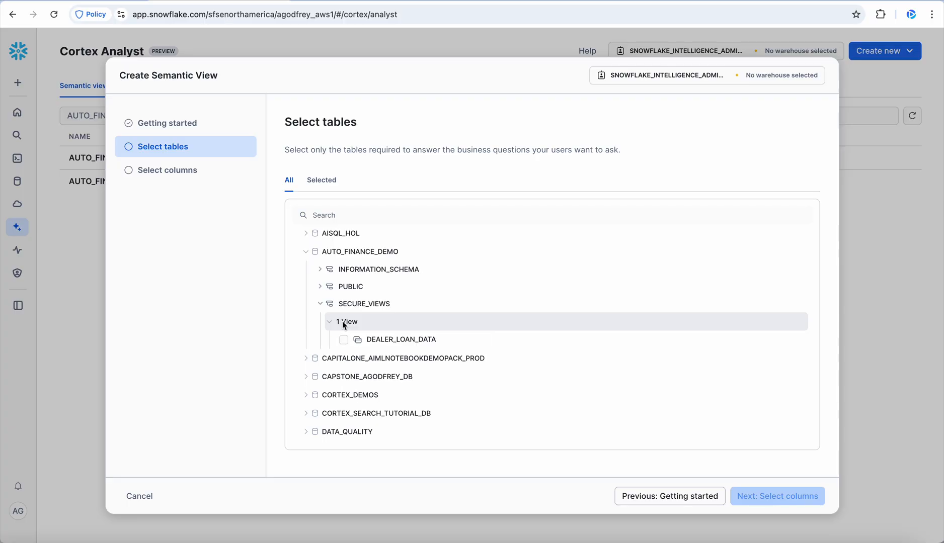
pyautogui.click(343, 341)
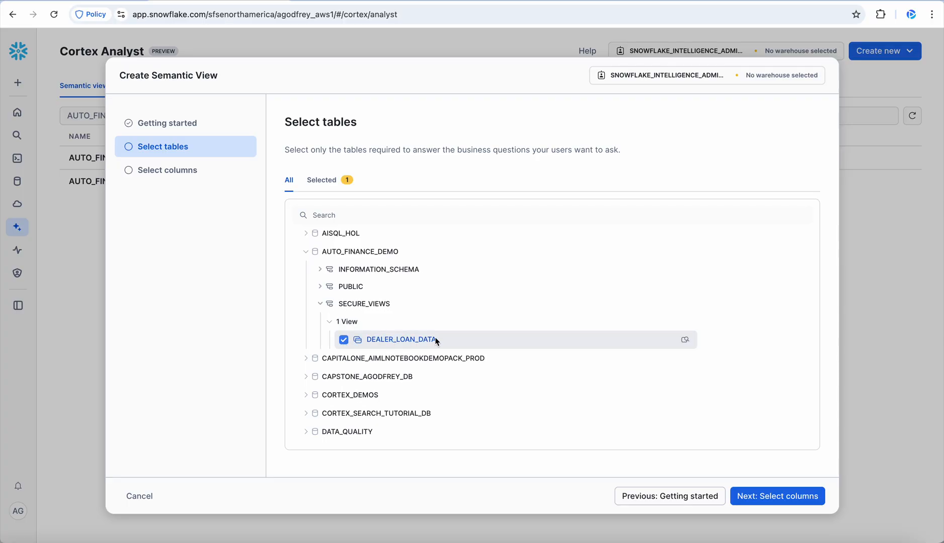
pyautogui.click(779, 497)
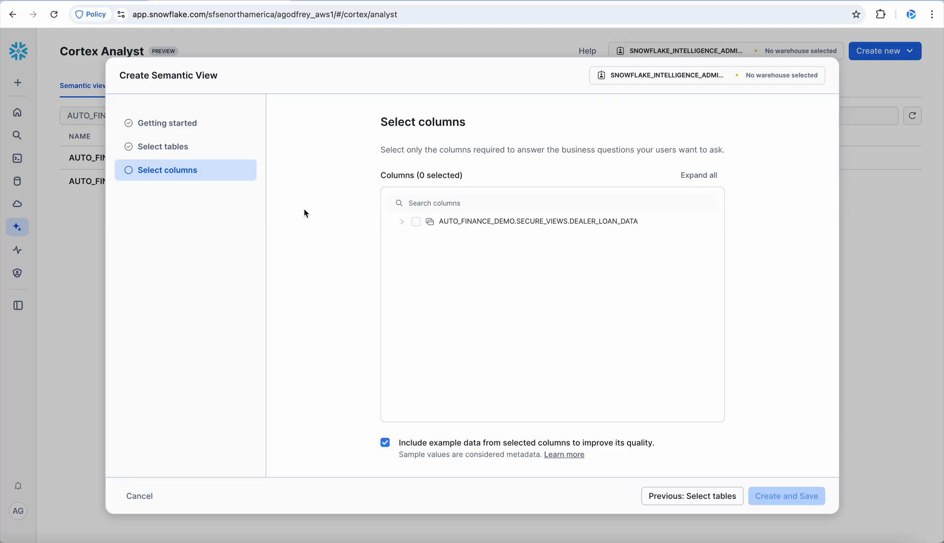
# Select all columns of DEALER_LOAN_DATA for the new semantic view, but discard the view instead of creating it.
pyautogui.click(415, 222)
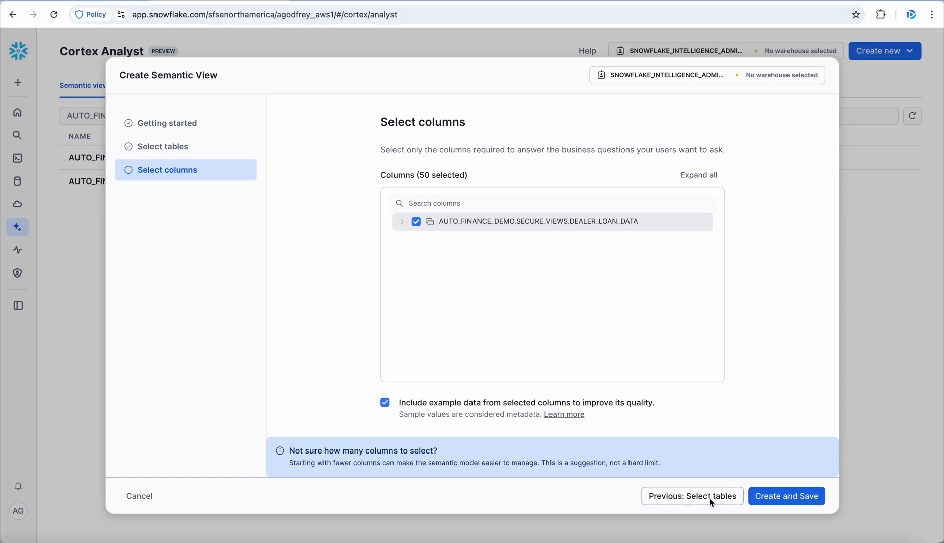
pyautogui.click(139, 497)
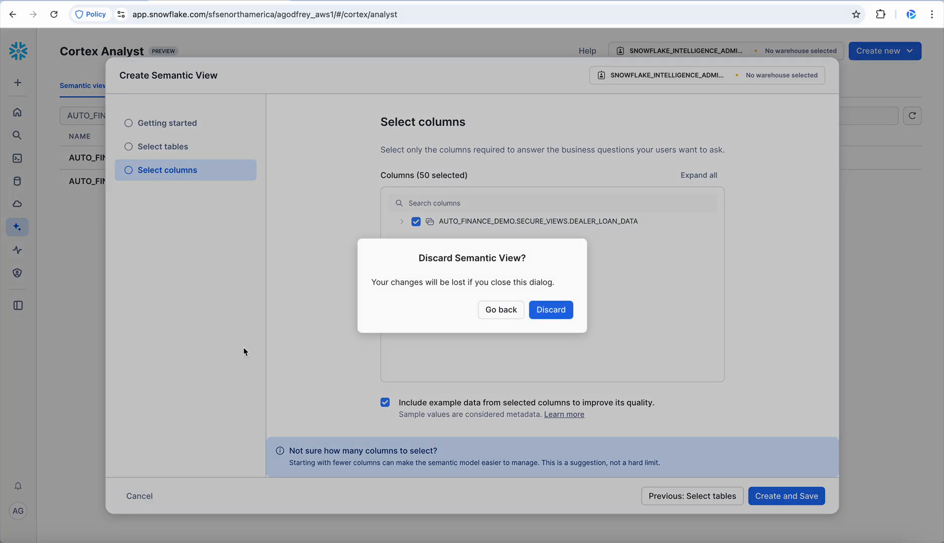
pyautogui.click(549, 309)
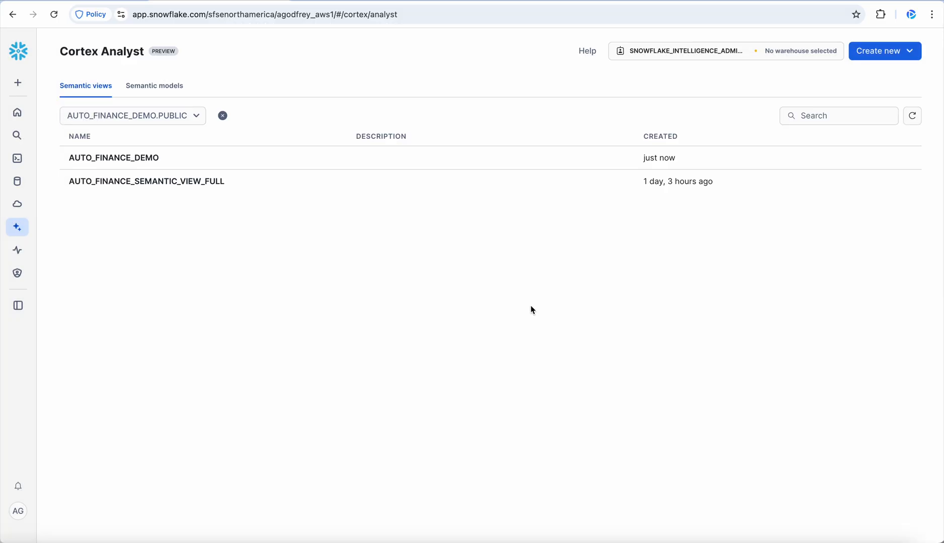
# Open the AUTO_FINANCE_DEMO semantic view, review its custom instructions in edit mode and apply them without edits.
pyautogui.click(120, 158)
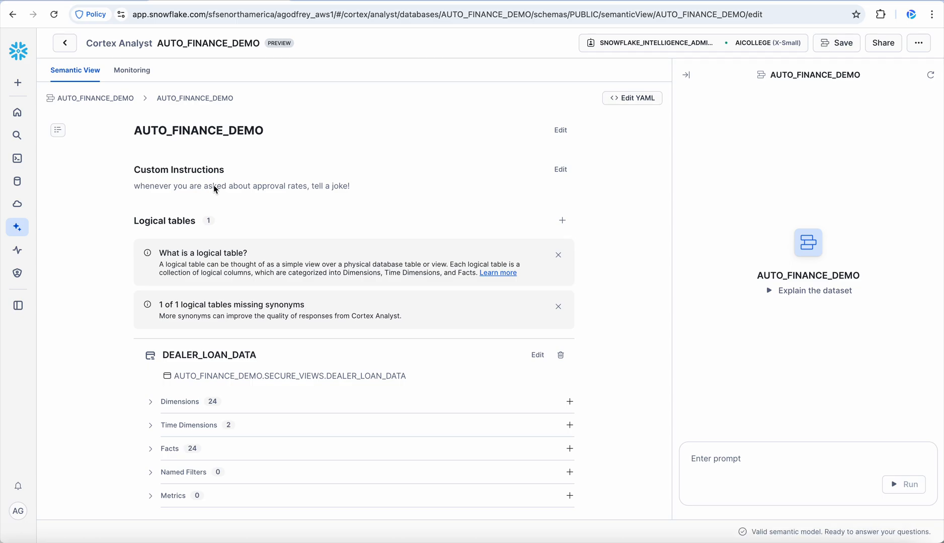
pyautogui.click(562, 170)
pyautogui.tripleClick(253, 211)
pyautogui.click(267, 212)
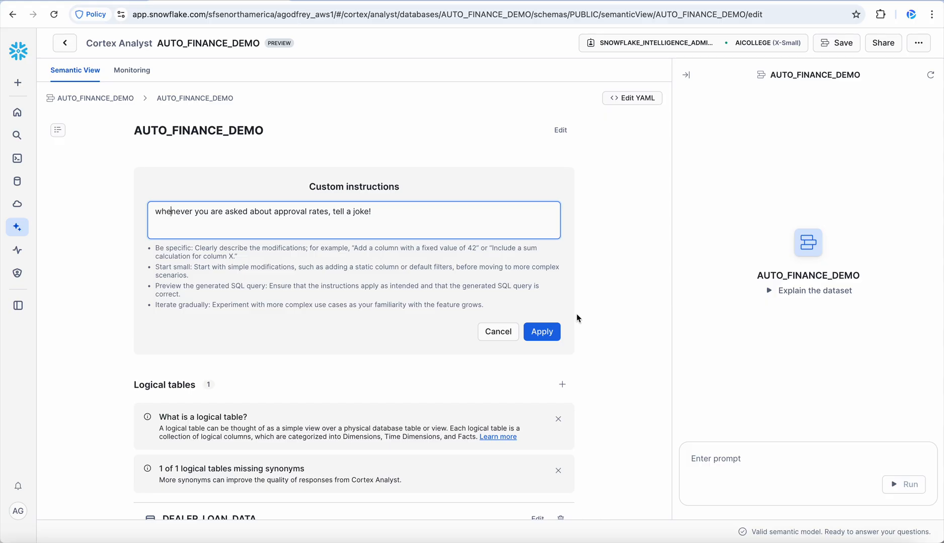
pyautogui.click(542, 332)
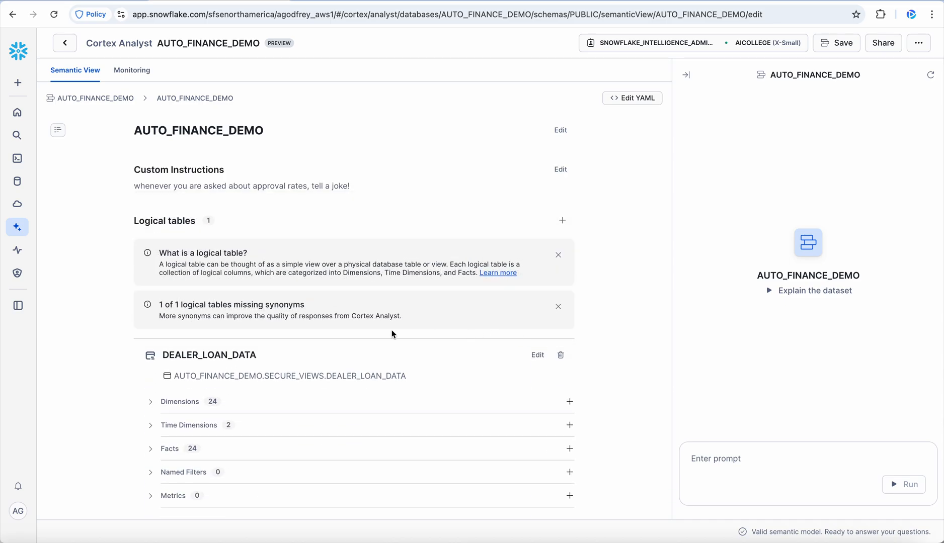
# Review the dimensions of the DEALER_LOAN_DATA logical table and collapse their list.
pyautogui.scroll(-5, 393, 334)
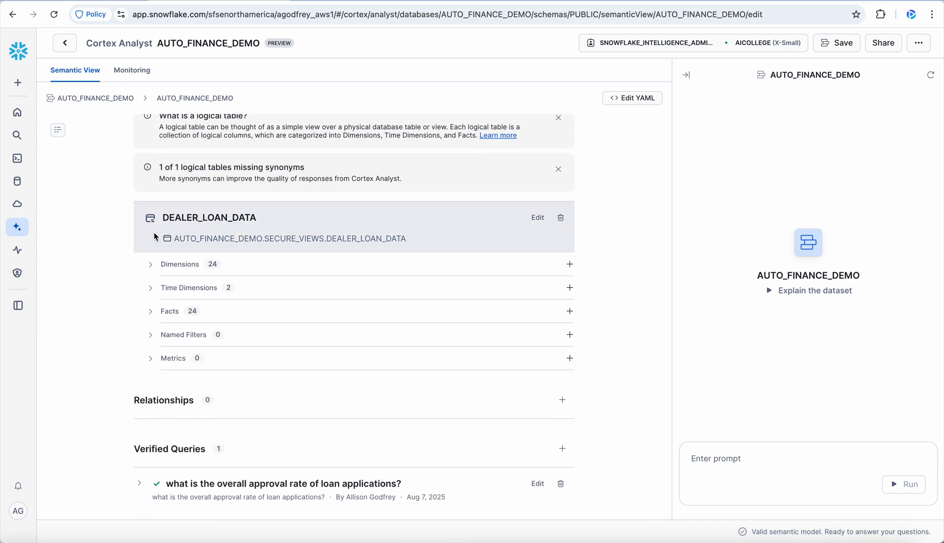
pyautogui.scroll(2, 210, 226)
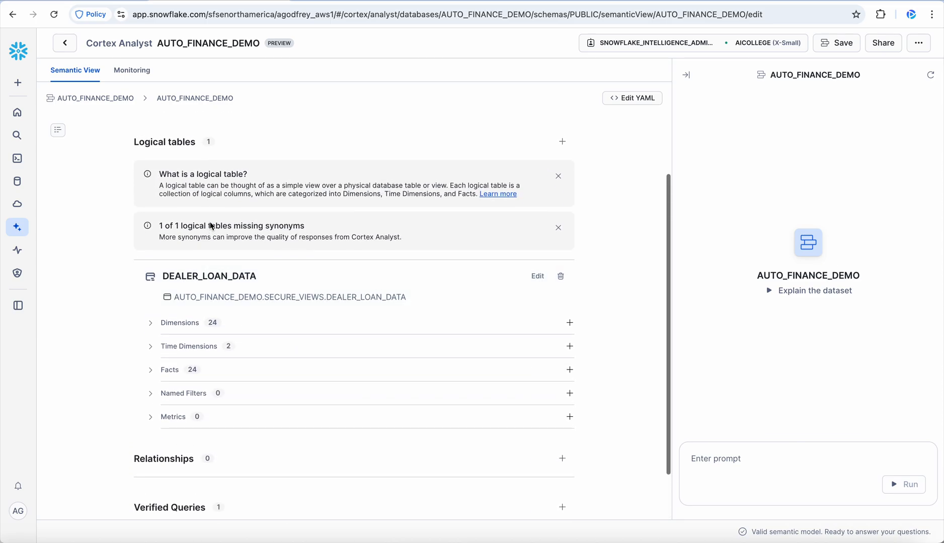
pyautogui.click(151, 323)
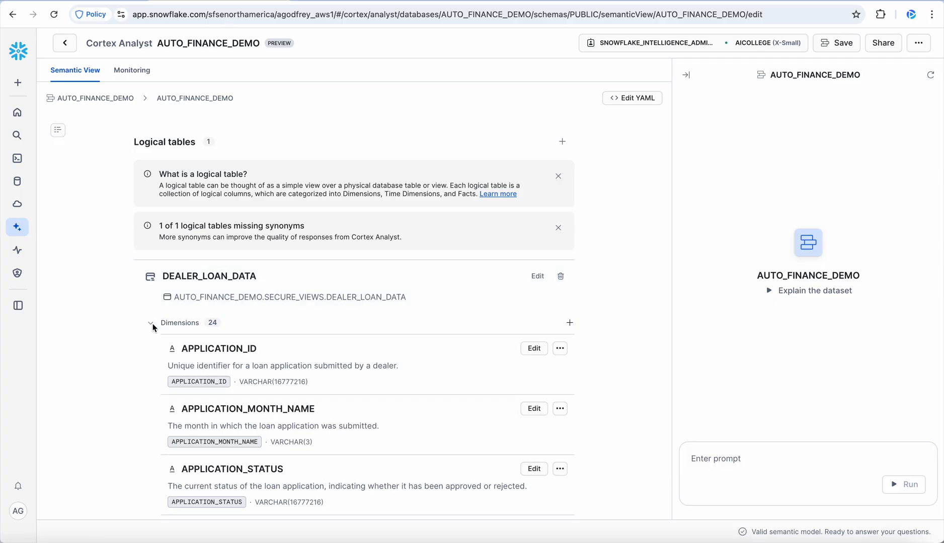
pyautogui.scroll(-3, 234, 374)
pyautogui.scroll(-6, 234, 375)
pyautogui.scroll(9, 234, 375)
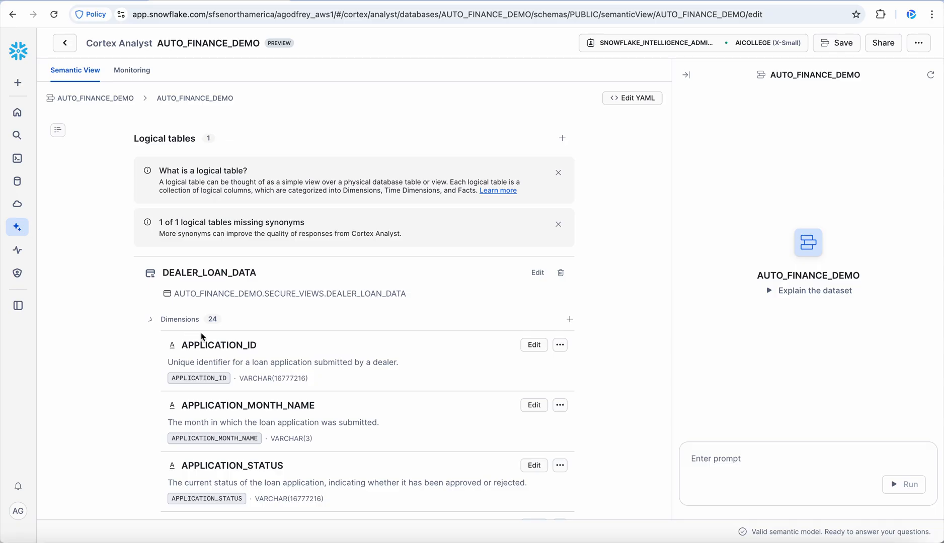
pyautogui.click(186, 318)
# Expand the facts of DEALER_LOAN_DATA and move the IS_APPROVED field to the dimensions.
pyautogui.scroll(-2, 213, 350)
pyautogui.click(151, 311)
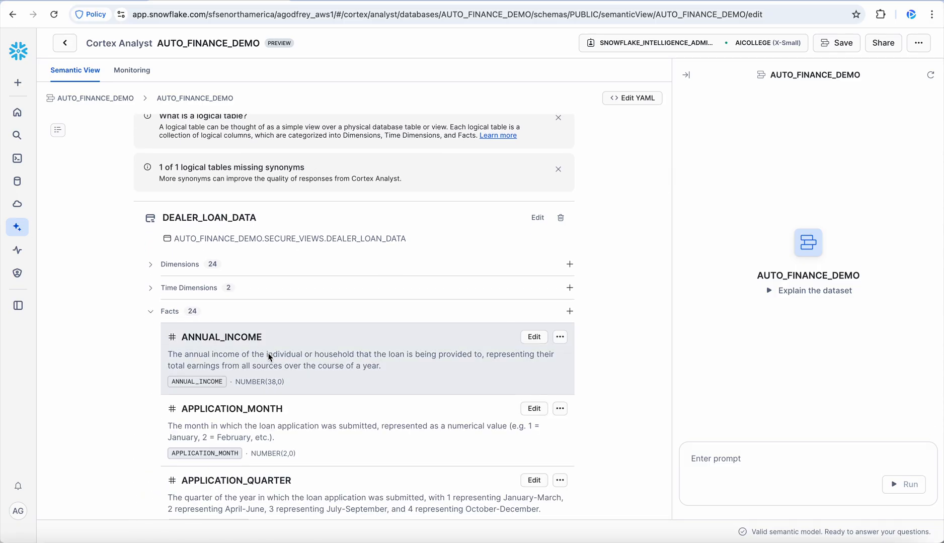
pyautogui.scroll(-8, 318, 370)
pyautogui.scroll(-20, 318, 373)
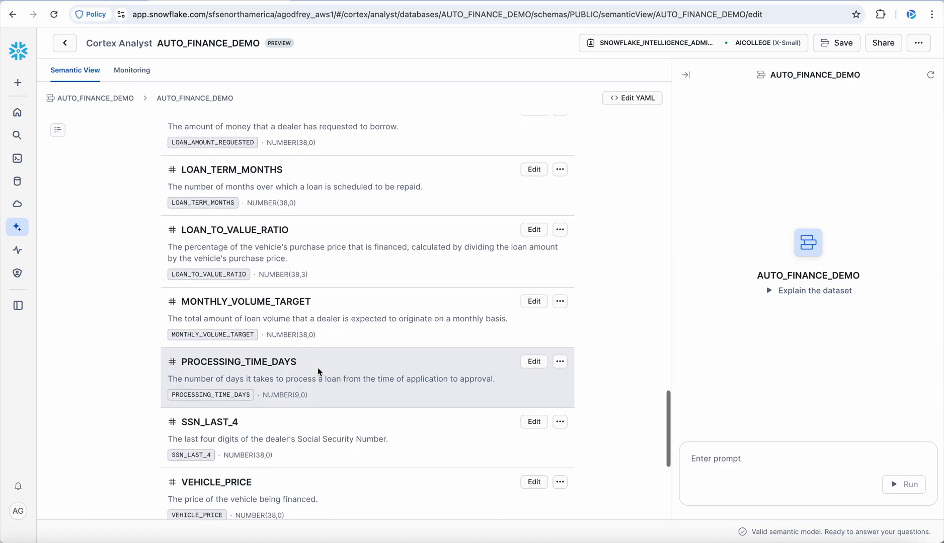
pyautogui.scroll(12, 318, 372)
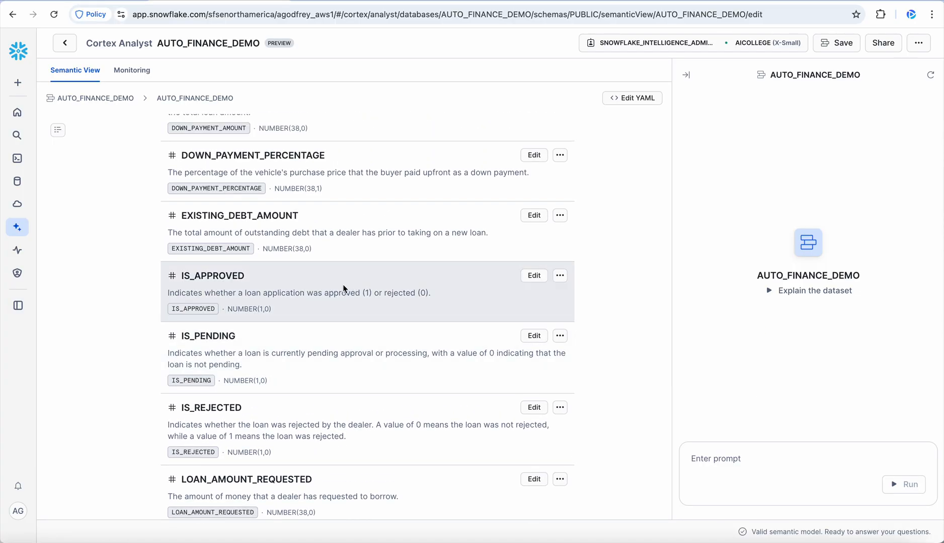
pyautogui.click(559, 276)
pyautogui.click(542, 344)
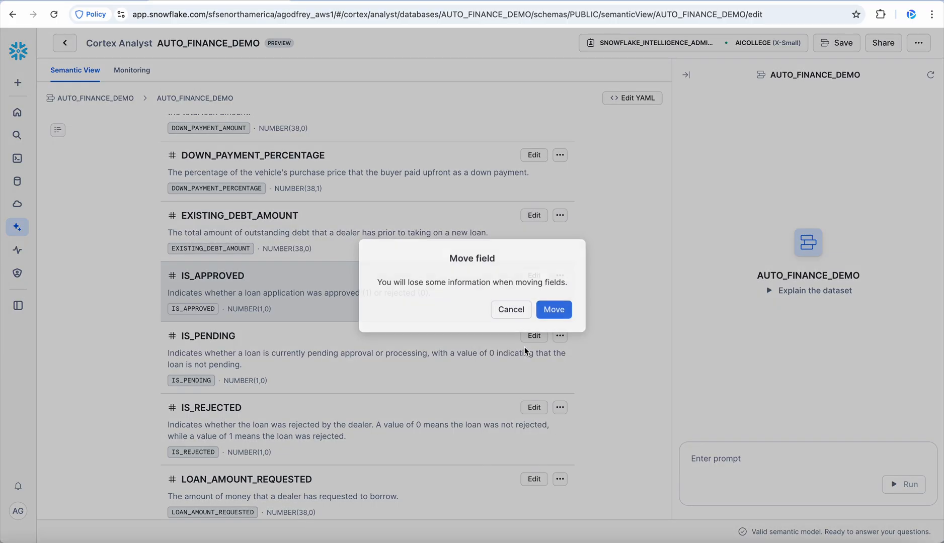
pyautogui.click(553, 309)
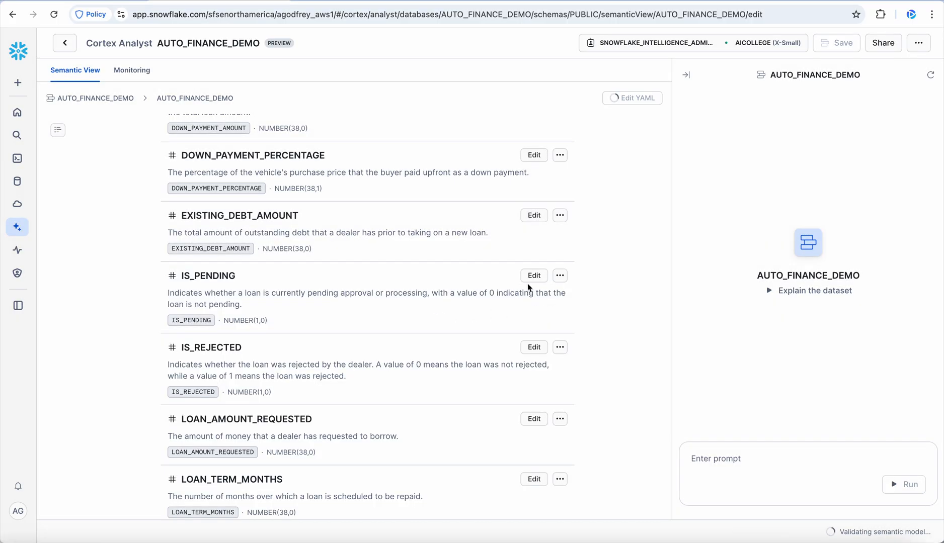
# Move the IS_PENDING field from the facts to the dimensions.
pyautogui.click(559, 276)
pyautogui.click(536, 346)
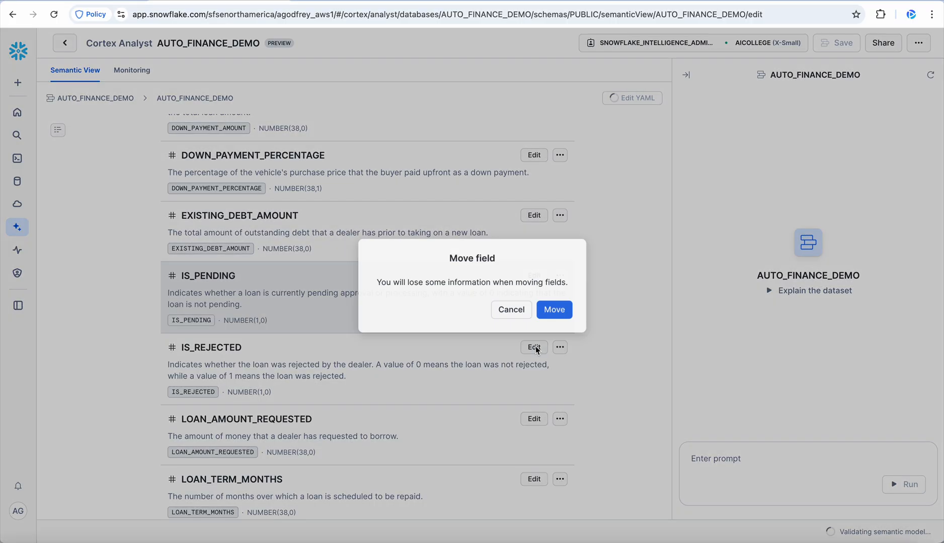
pyautogui.click(562, 311)
# Expand the DEALER_LOAN_DATA dimensions and open the DEALER_NAME dimension for editing.
pyautogui.scroll(-10, 486, 342)
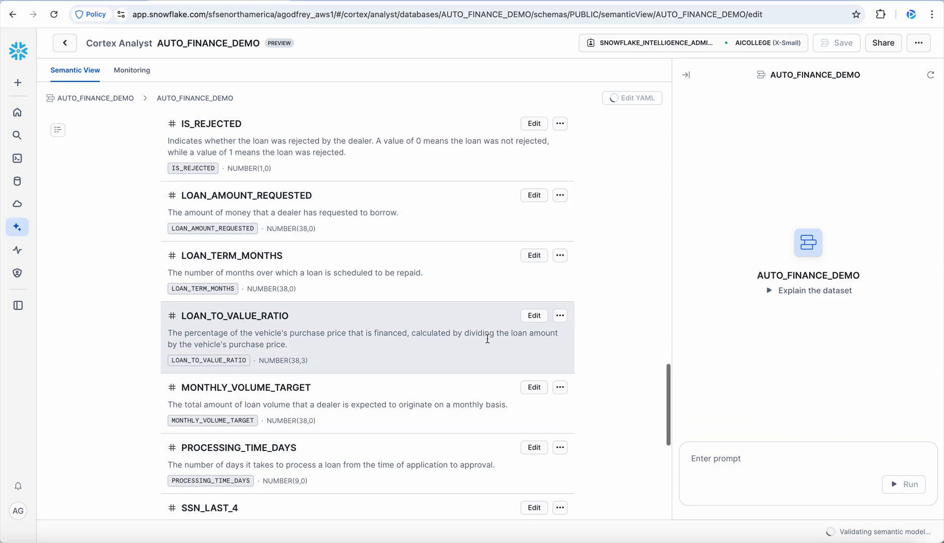
pyautogui.scroll(15, 353, 323)
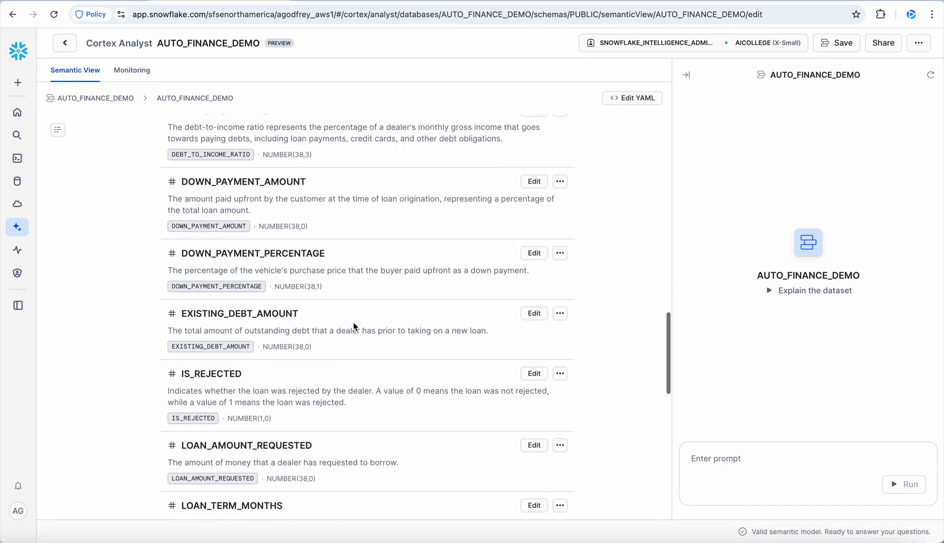
pyautogui.scroll(5, 353, 322)
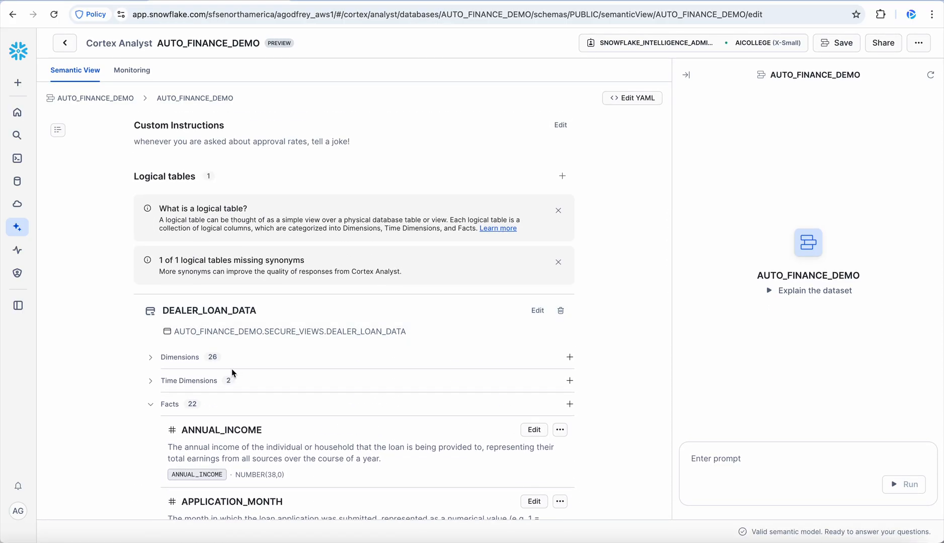
pyautogui.click(163, 360)
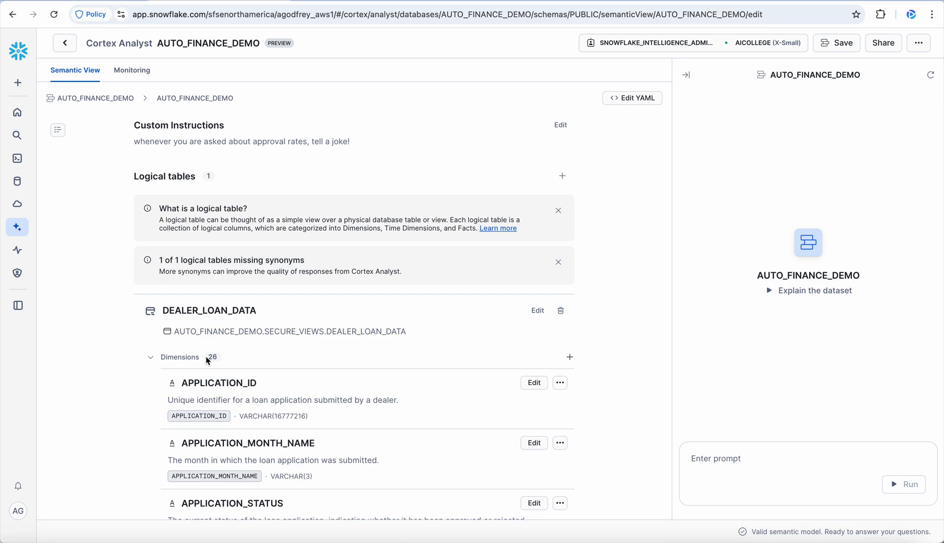
pyautogui.scroll(-3, 363, 382)
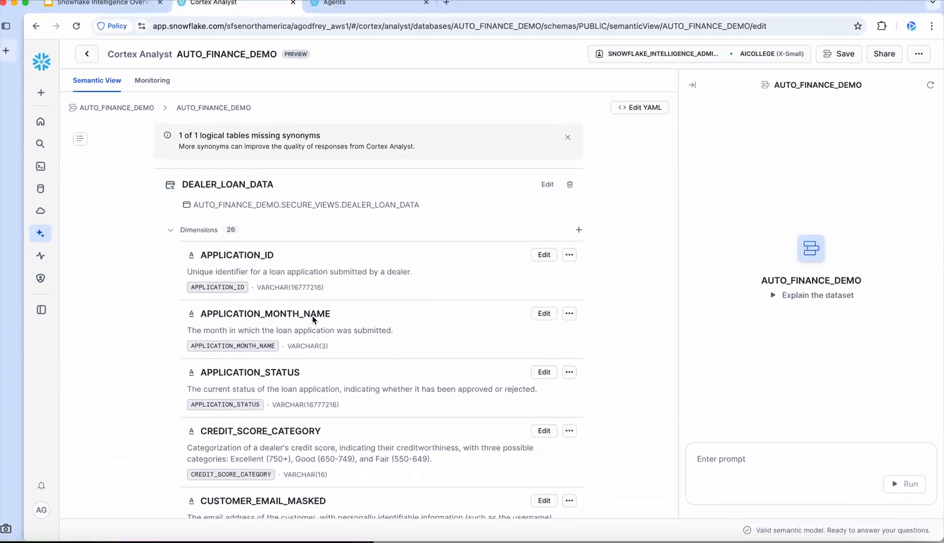
pyautogui.scroll(-5, 518, 409)
pyautogui.scroll(-2, 367, 392)
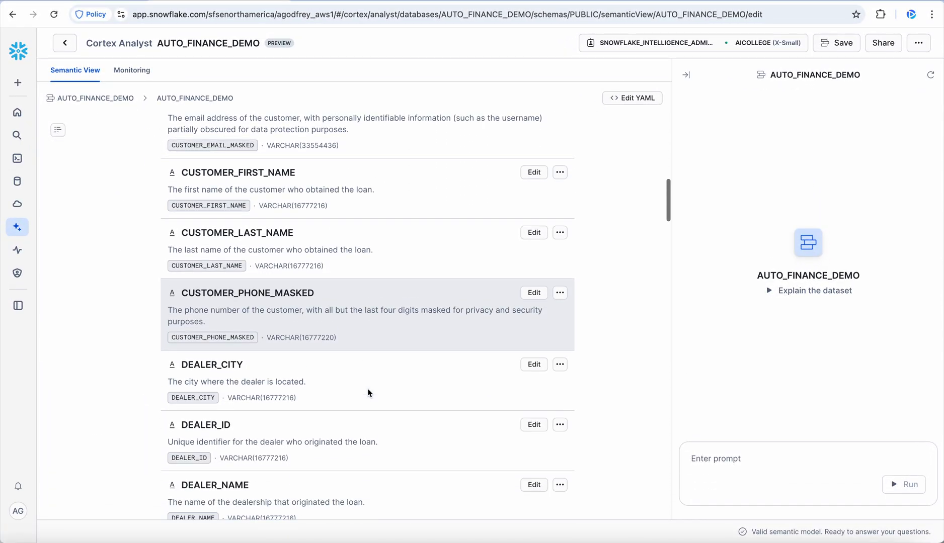
pyautogui.scroll(-1, 323, 383)
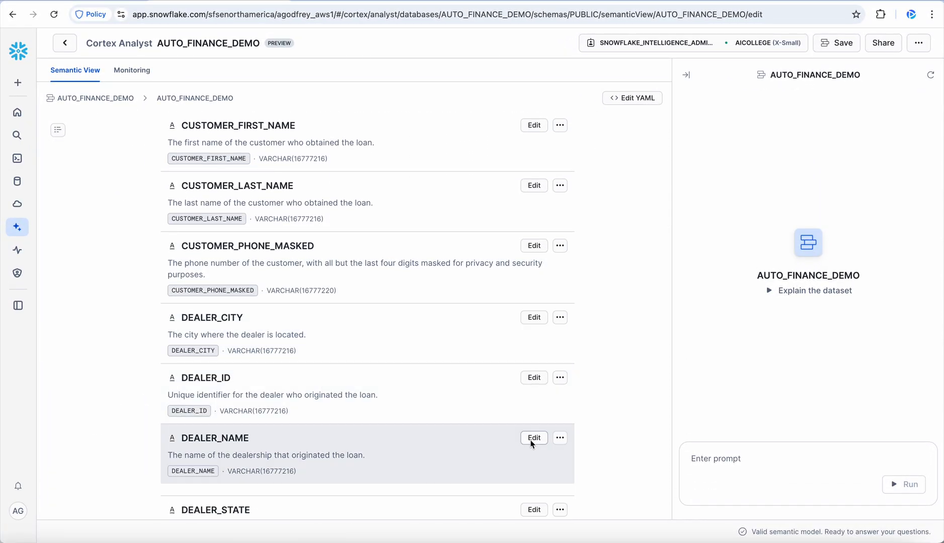
pyautogui.click(533, 438)
# Examine the synonyms, Cortex Search option and sample values of the DEALER_NAME dimension, and save it without edits.
pyautogui.click(194, 431)
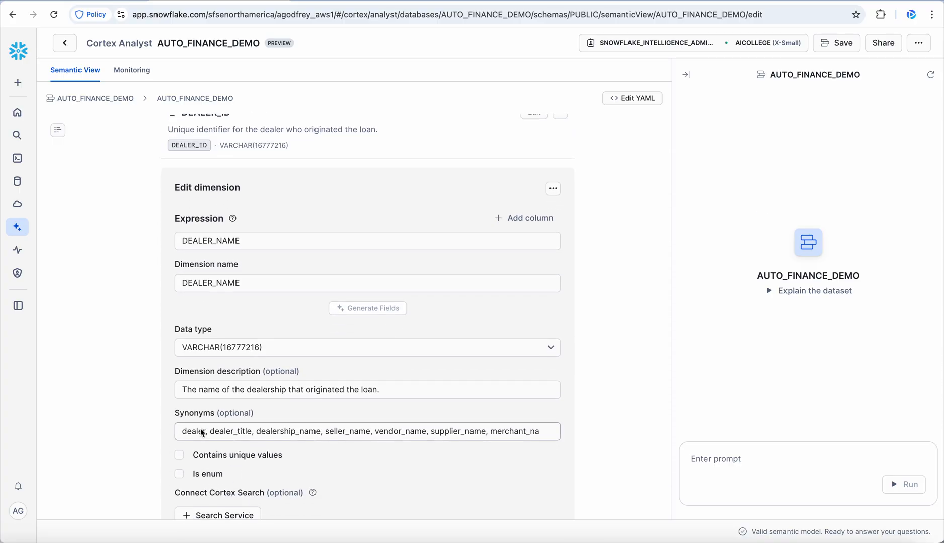
pyautogui.click(199, 432)
pyautogui.click(184, 432)
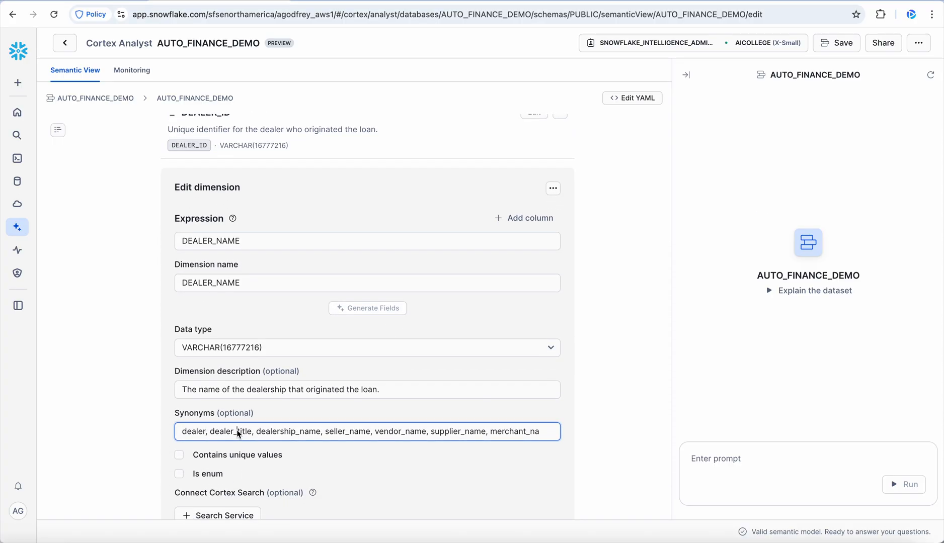
pyautogui.click(207, 432)
pyautogui.moveTo(210, 433); pyautogui.dragTo(406, 431)
pyautogui.click(406, 431)
pyautogui.scroll(-3, 406, 431)
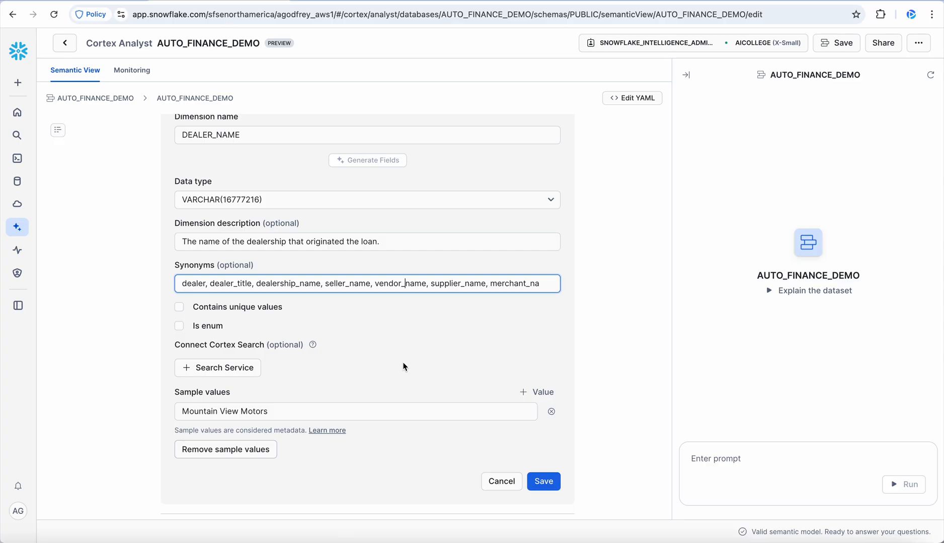
pyautogui.scroll(2, 260, 325)
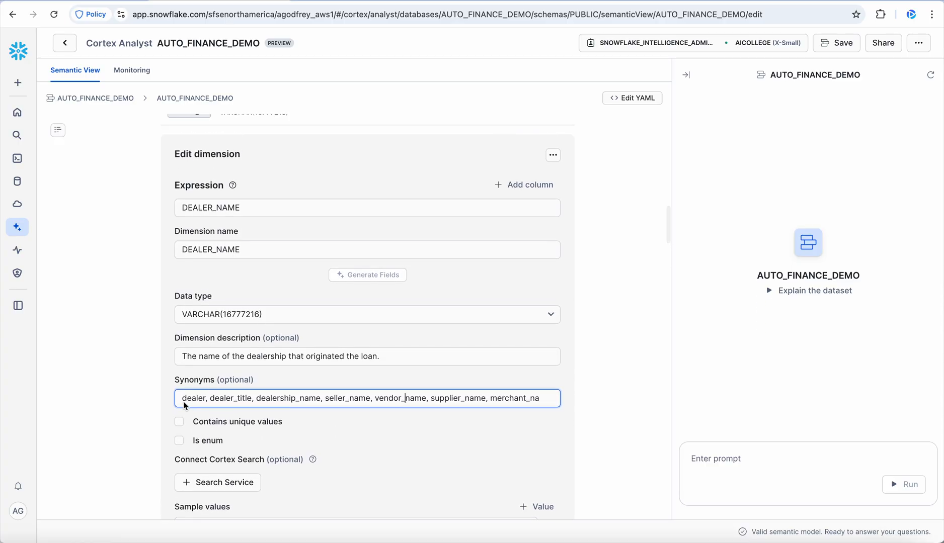
pyautogui.scroll(-2, 420, 404)
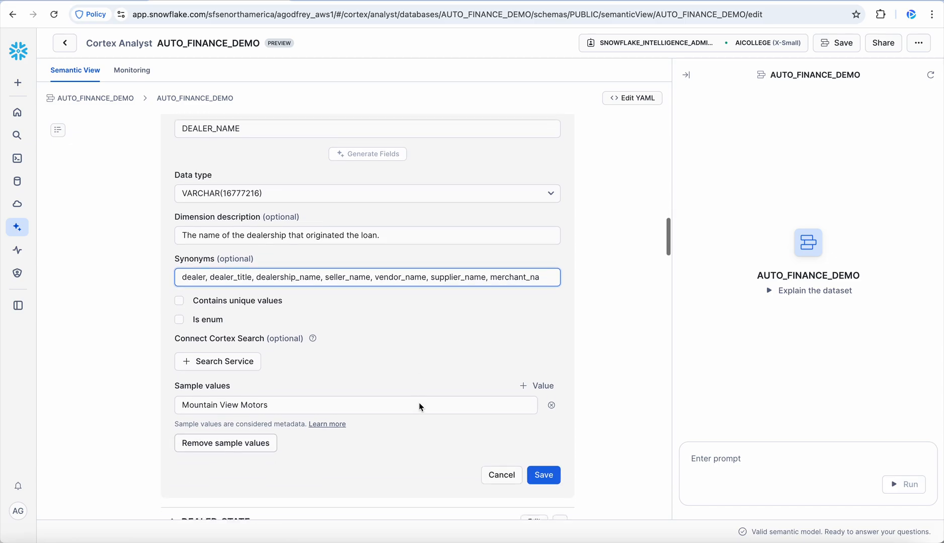
pyautogui.click(543, 463)
pyautogui.scroll(-20, 358, 337)
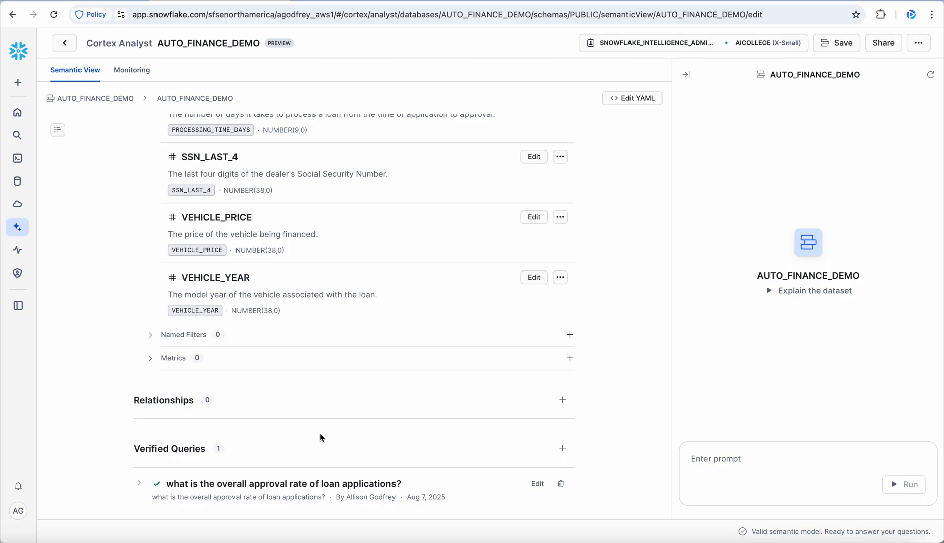
# Ask Cortex Analyst "what is the overall loan application rejection rate?" and review its interpretation of the question.
pyautogui.scroll(1, 319, 434)
pyautogui.scroll(-1, 320, 434)
pyautogui.click(720, 461)
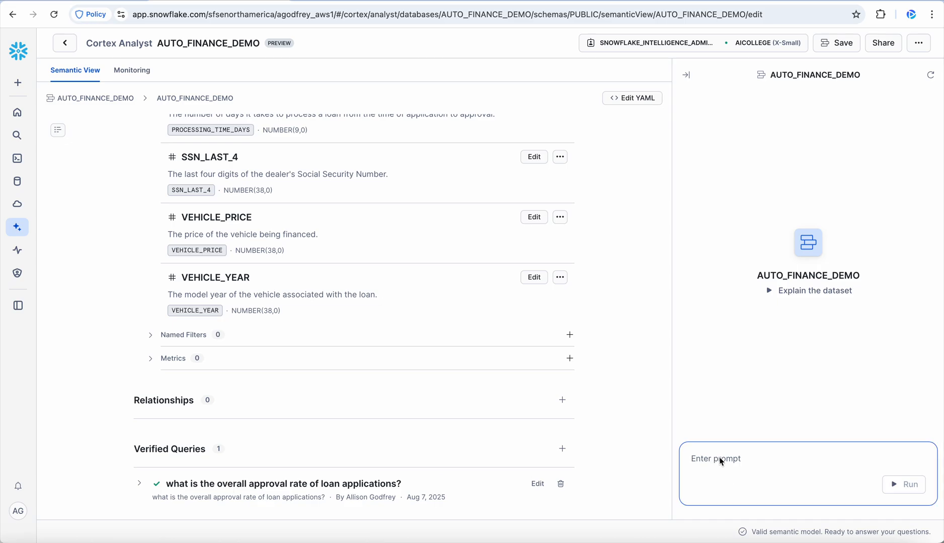
pyautogui.write('what is the ov')
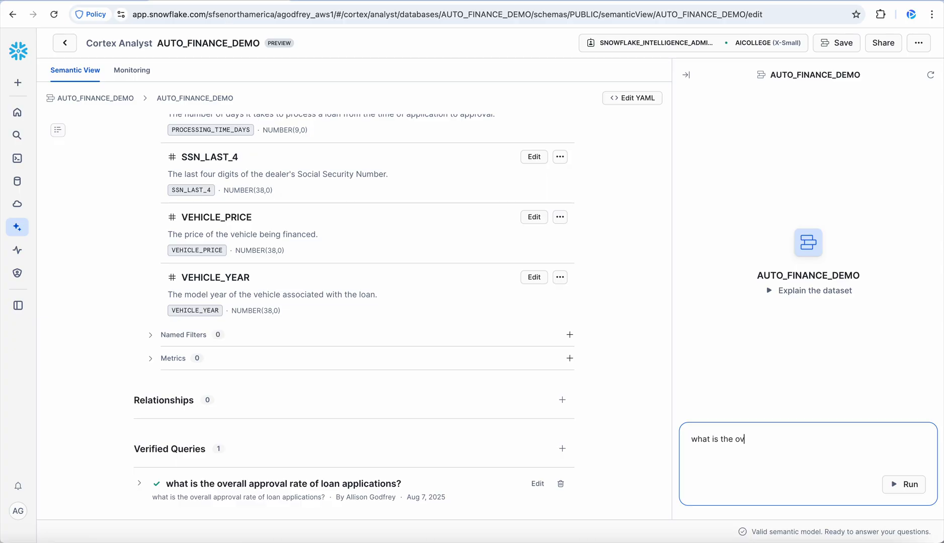
pyautogui.write('erall loan application rejection rate?')
pyautogui.press('Return')
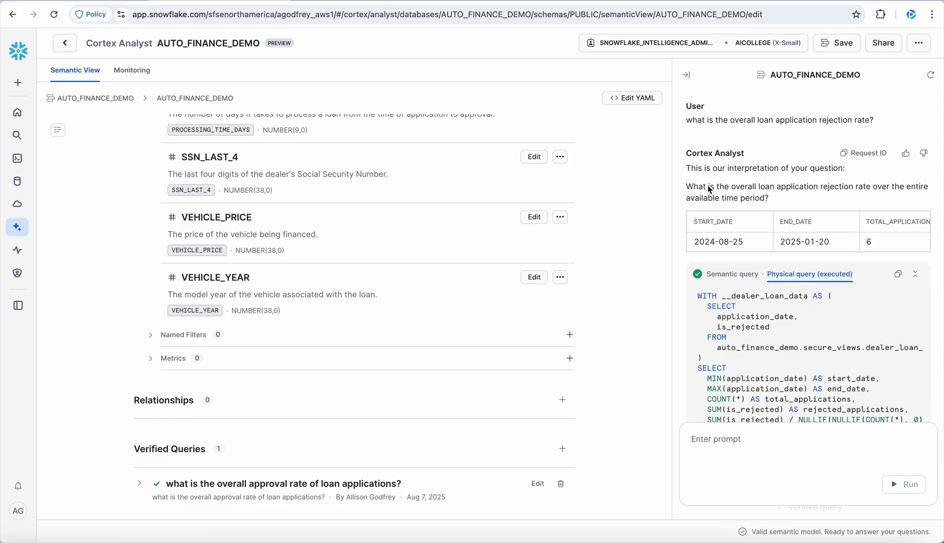
pyautogui.moveTo(715, 189); pyautogui.dragTo(767, 200)
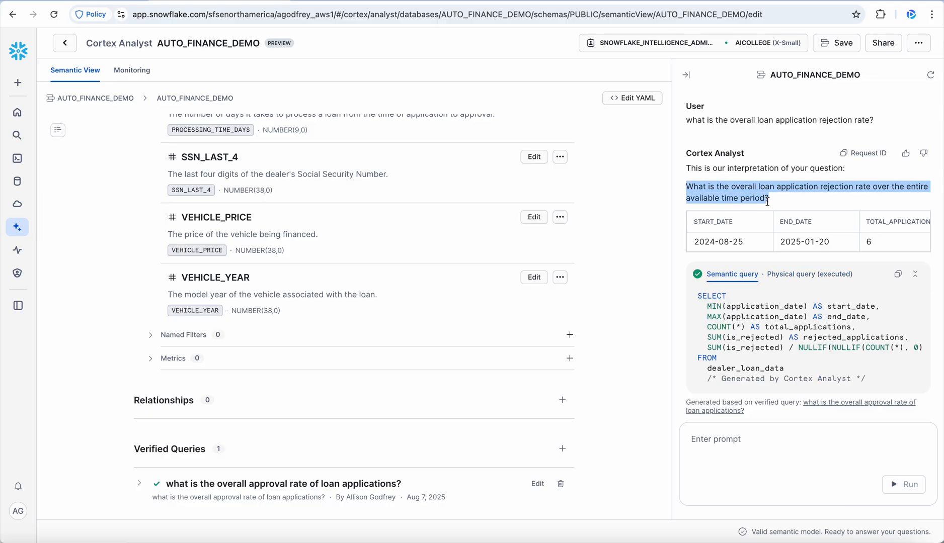
pyautogui.click(771, 200)
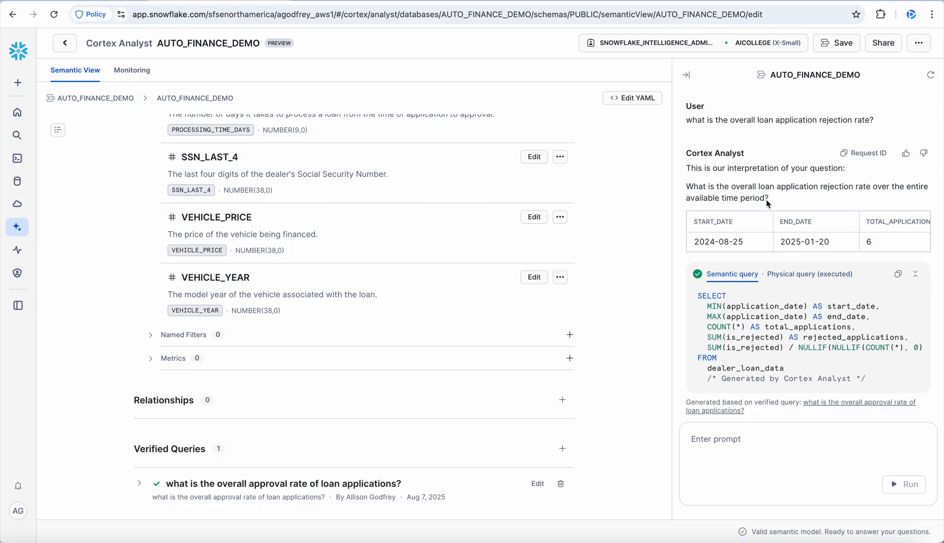
# Ask Cortex Analyst "what is the overall approval rate of loan applications?" and check the answer for the joke required by the custom instructions.
pyautogui.click(724, 444)
pyautogui.write('wha')
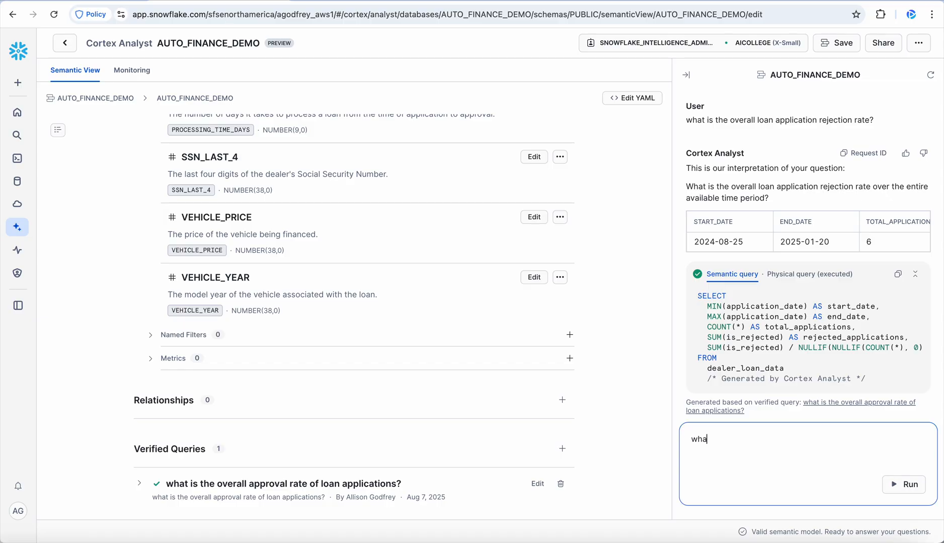
pyautogui.write('t is the overall approval rate of loan applicatio')
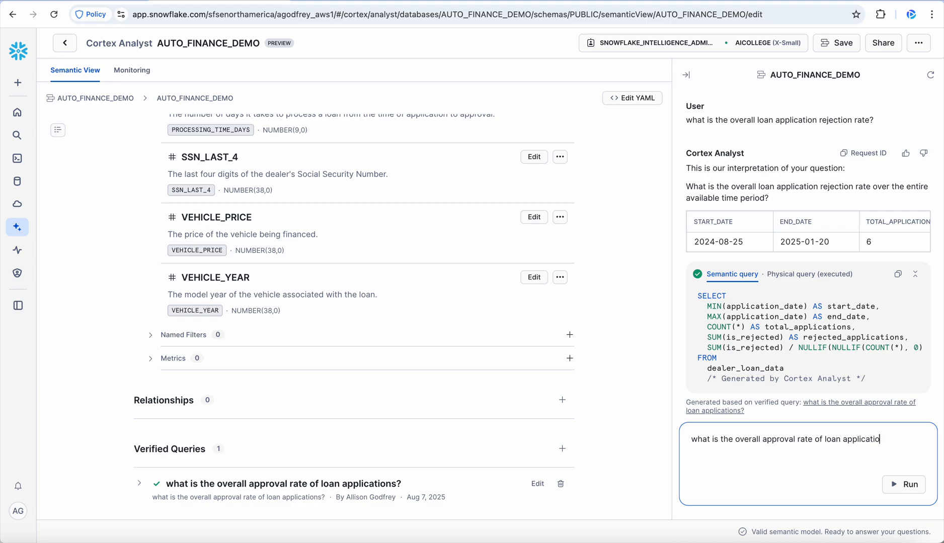
pyautogui.write('ns?')
pyautogui.press('Return')
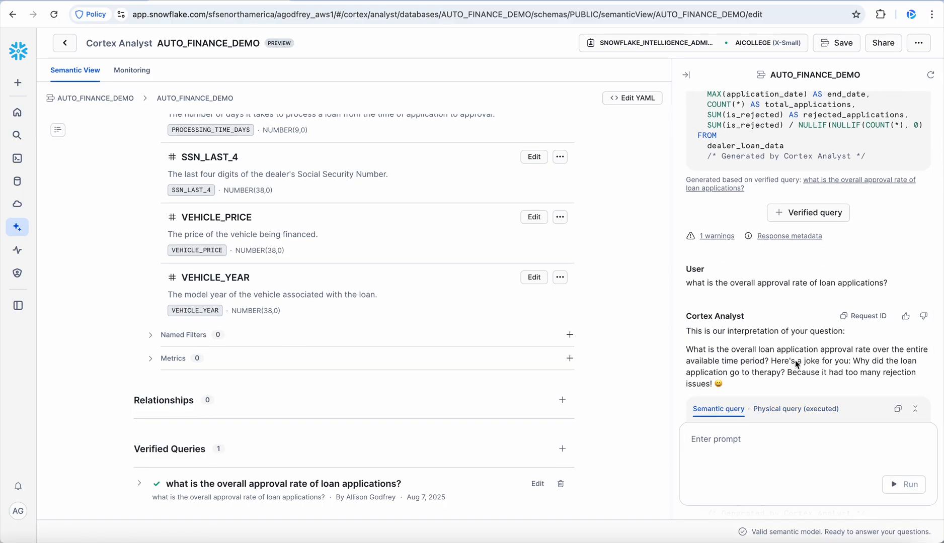
pyautogui.moveTo(772, 362); pyautogui.dragTo(804, 386)
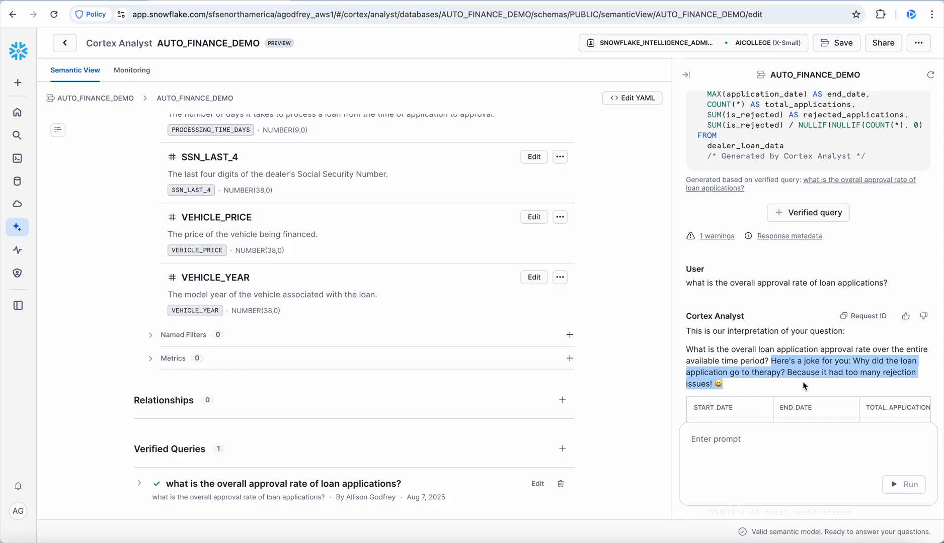
# Add the loan application rejection rate question and its generated semantic query to the verified queries.
pyautogui.scroll(5, 799, 372)
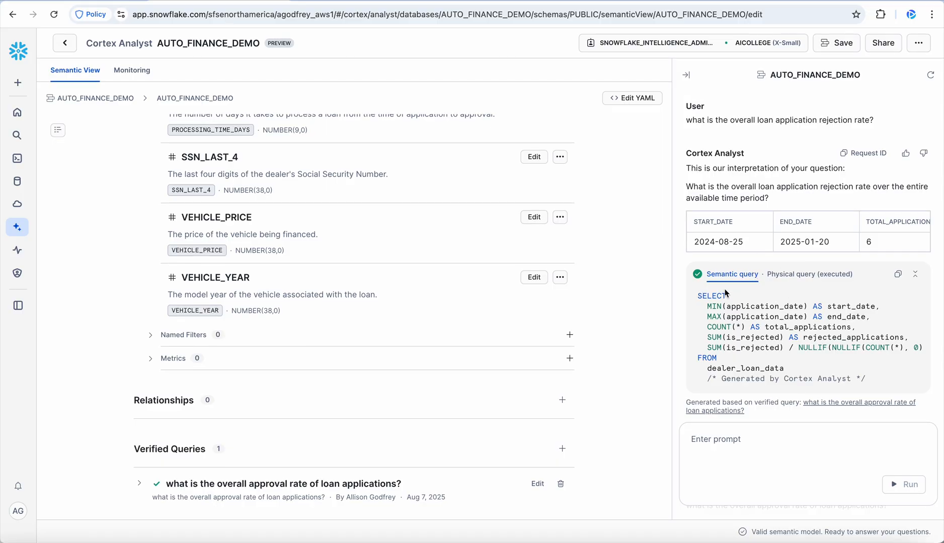
pyautogui.scroll(-1, 781, 344)
pyautogui.scroll(1, 781, 347)
pyautogui.scroll(-2, 751, 263)
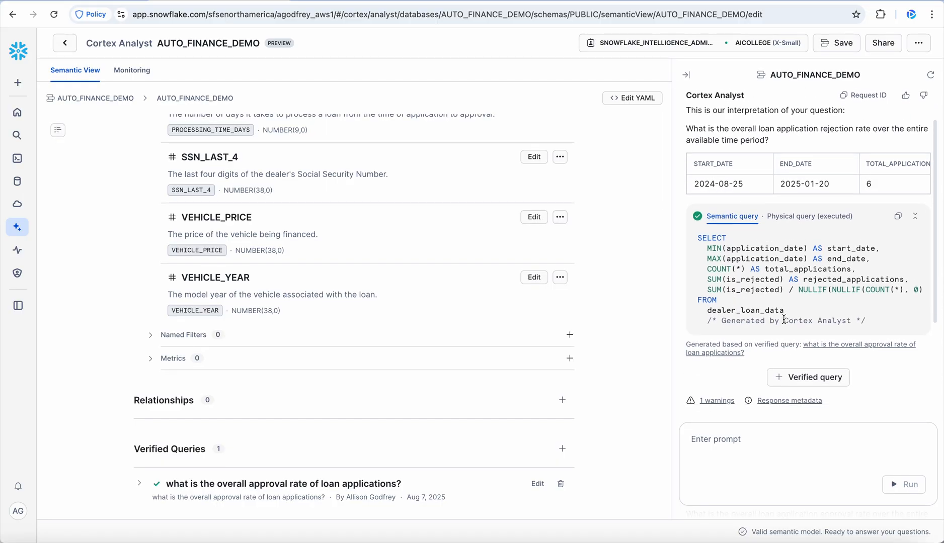
pyautogui.click(803, 379)
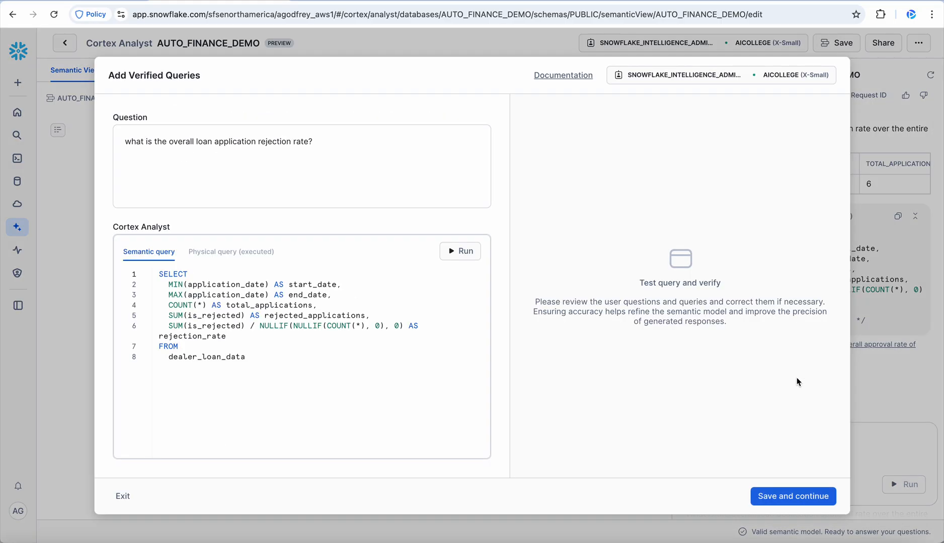
pyautogui.click(773, 498)
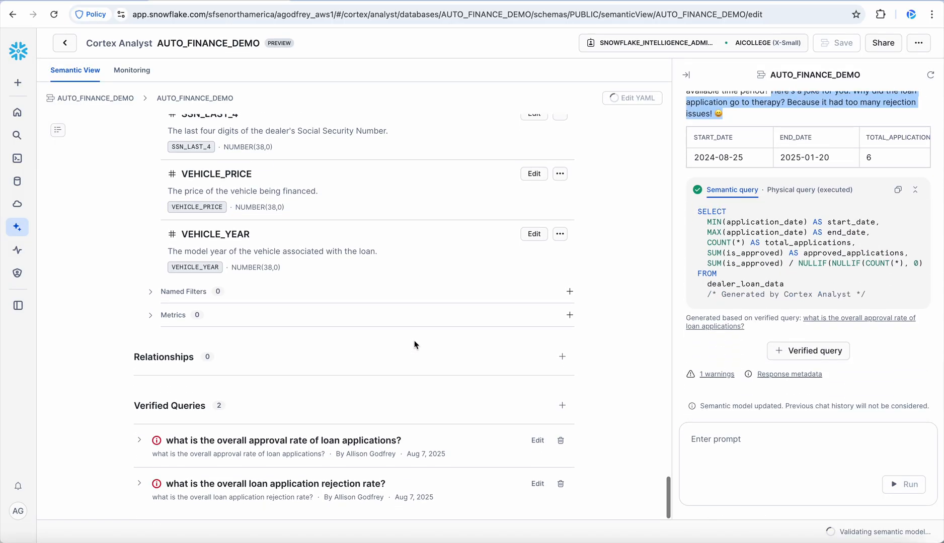
# Save the AUTO_FINANCE_DEMO semantic view and return to its beginning.
pyautogui.scroll(1, 784, 259)
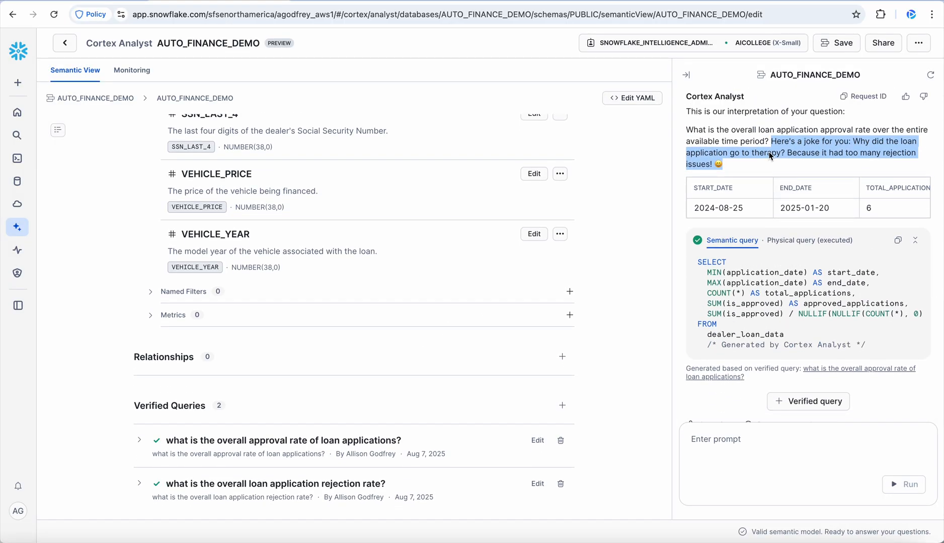
pyautogui.click(770, 155)
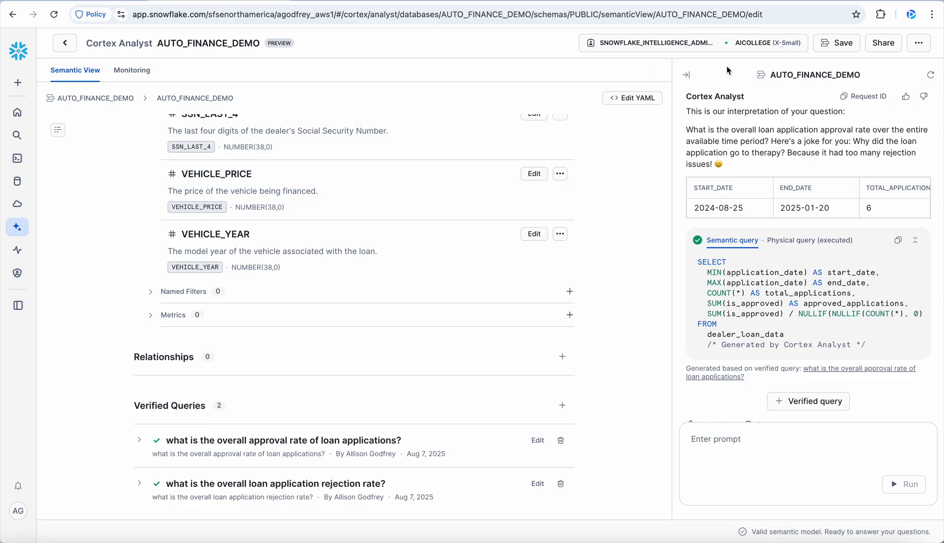
pyautogui.click(839, 43)
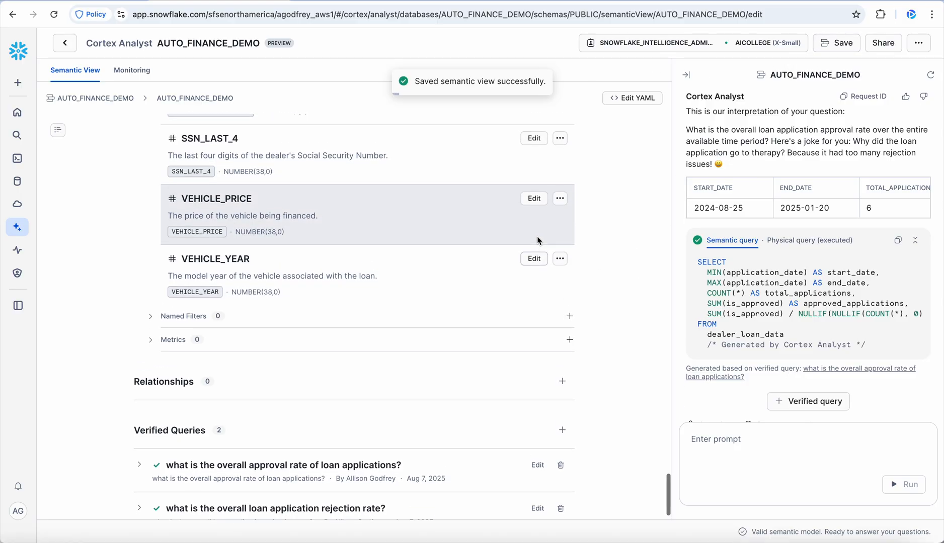
pyautogui.scroll(15, 537, 236)
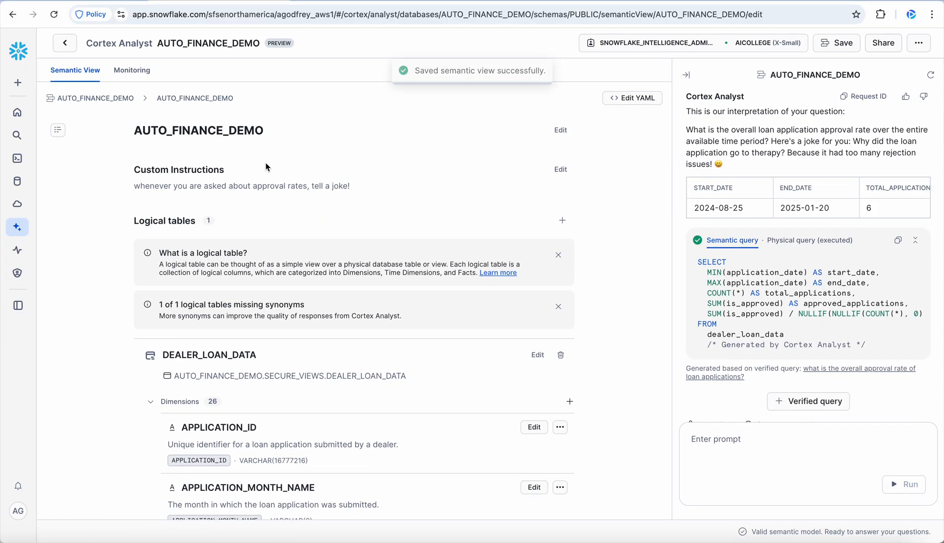
# Switch to the notebooks and open the AUTO_FINANCE_SETUP notebook.
pyautogui.moveTo(20, 230)
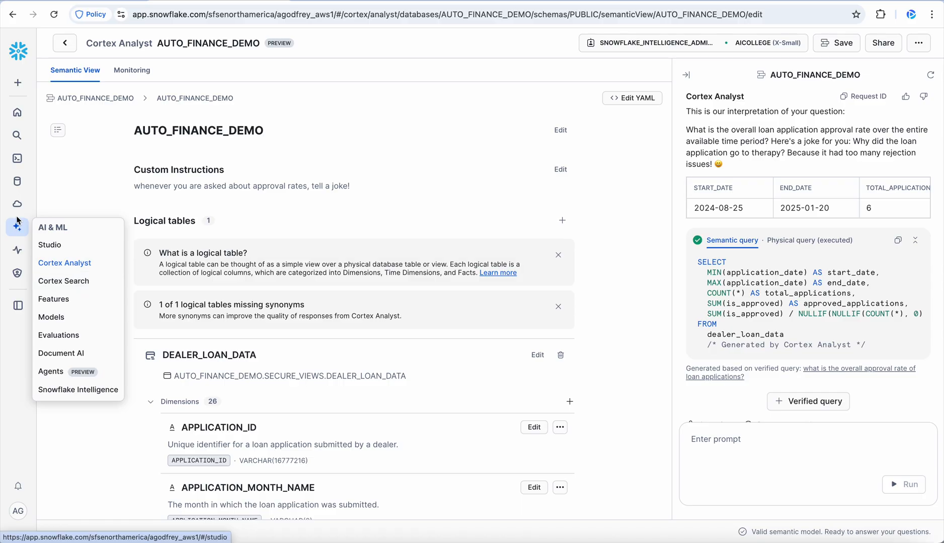
pyautogui.moveTo(17, 160)
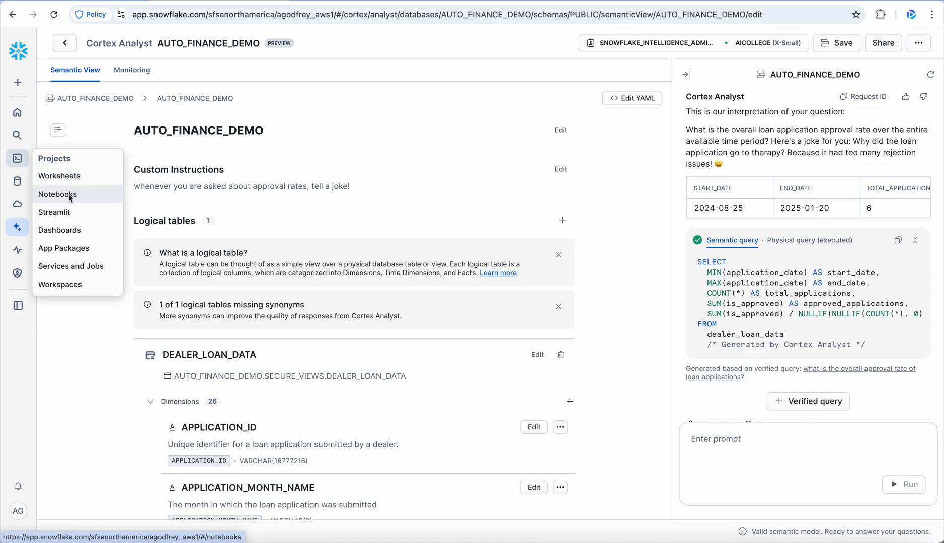
pyautogui.click(67, 198)
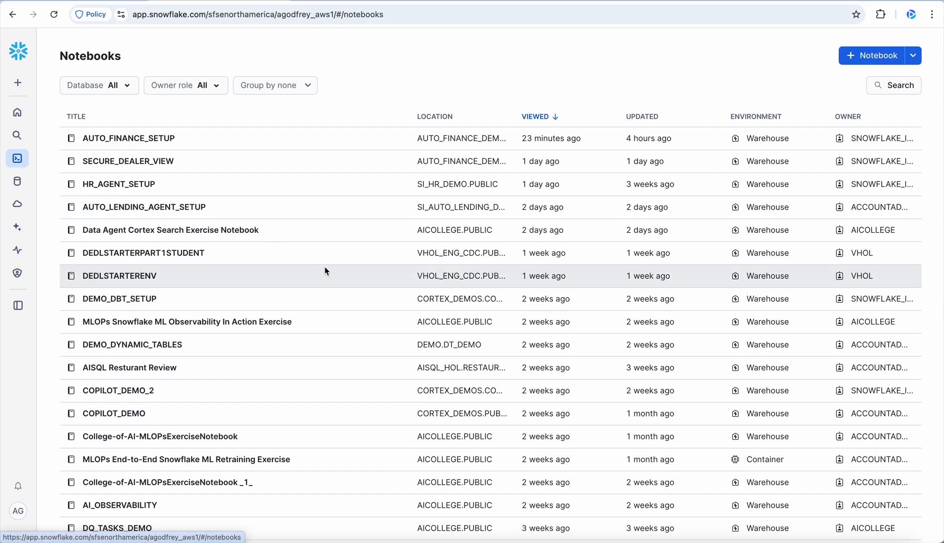
pyautogui.click(125, 138)
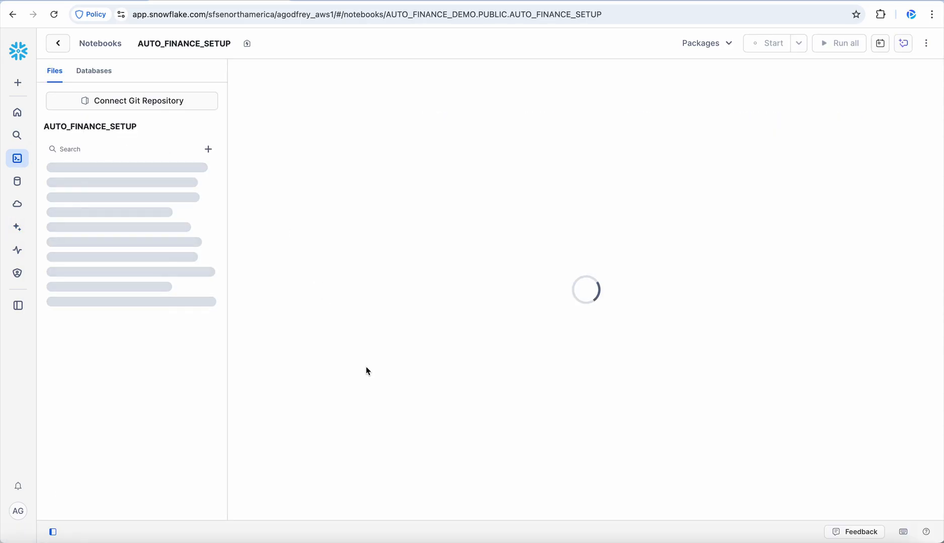
# Find the "Create the search service (knowledge extension)" section and examine cell6, which lists the PDF files in the AUTO_FINANCE_DOCS stage.
pyautogui.scroll(-20, 532, 422)
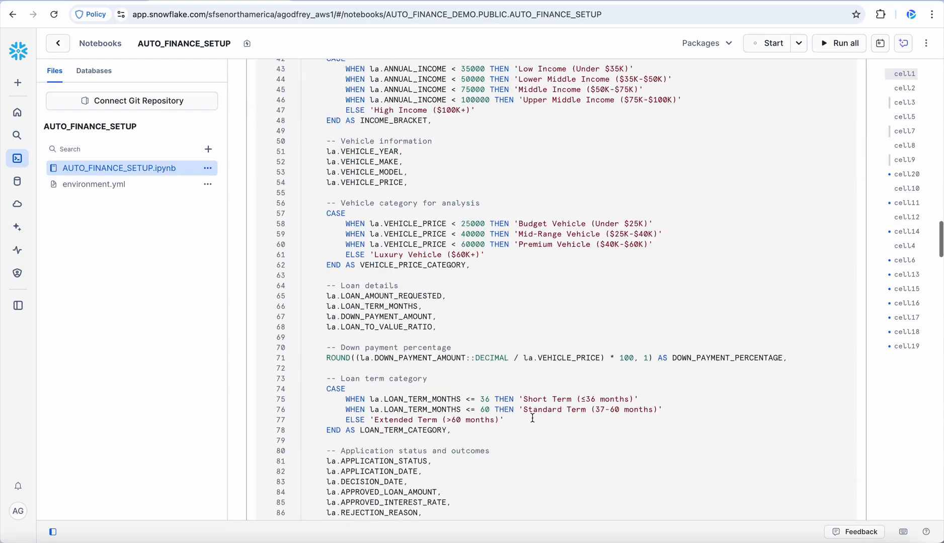
pyautogui.scroll(-15, 533, 422)
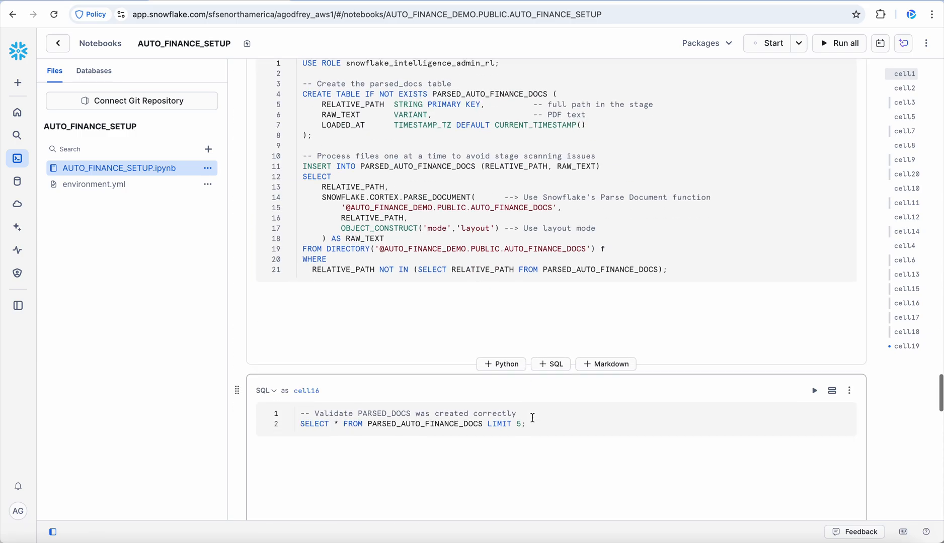
pyautogui.scroll(-8, 533, 422)
pyautogui.scroll(20, 532, 417)
pyautogui.scroll(6, 532, 417)
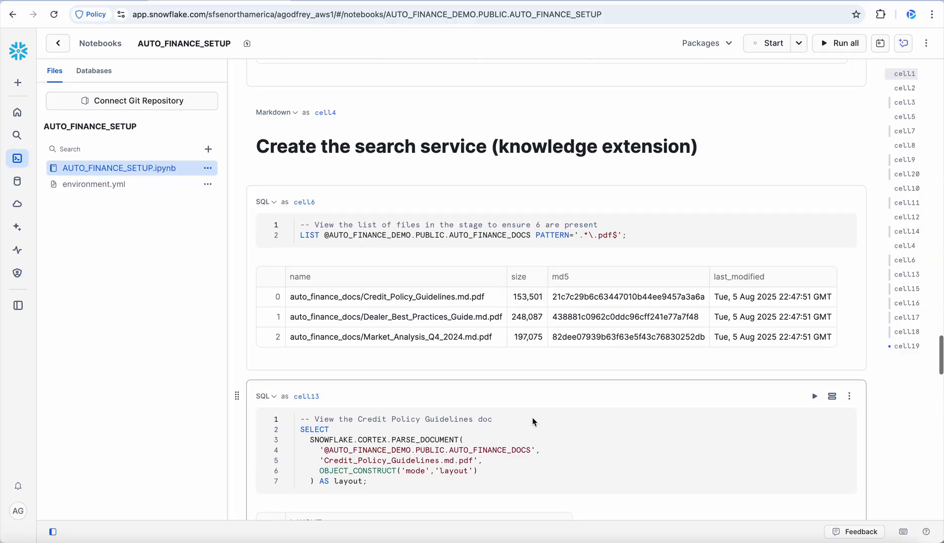
pyautogui.scroll(-1, 357, 118)
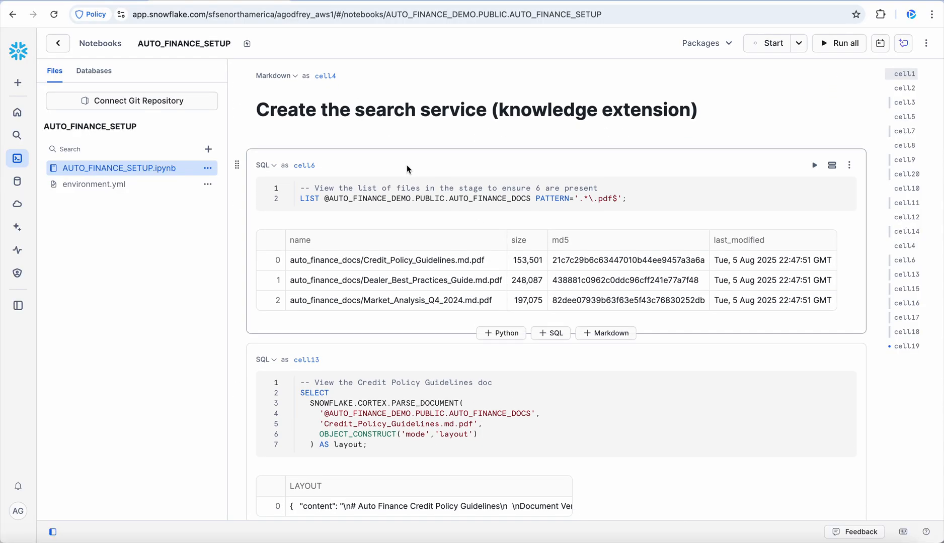
pyautogui.click(364, 199)
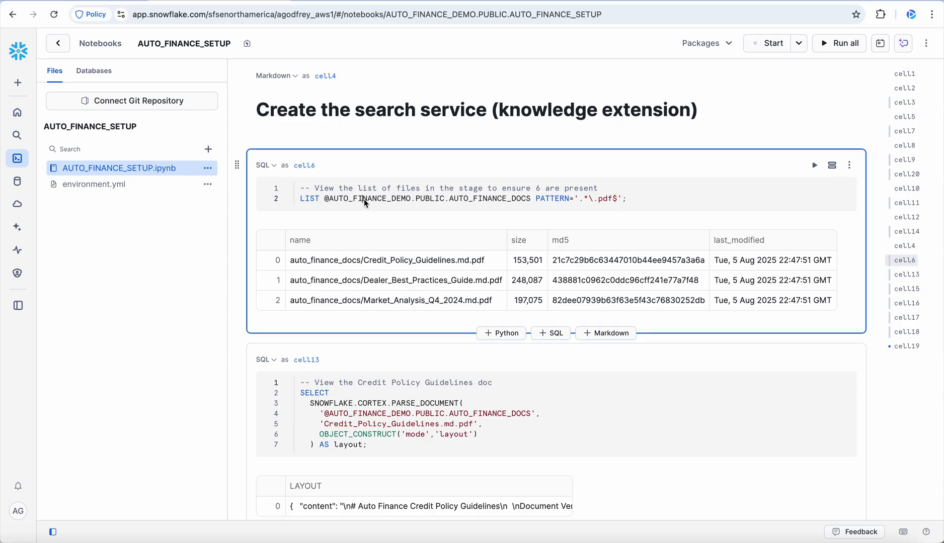
pyautogui.moveTo(330, 198); pyautogui.dragTo(524, 201)
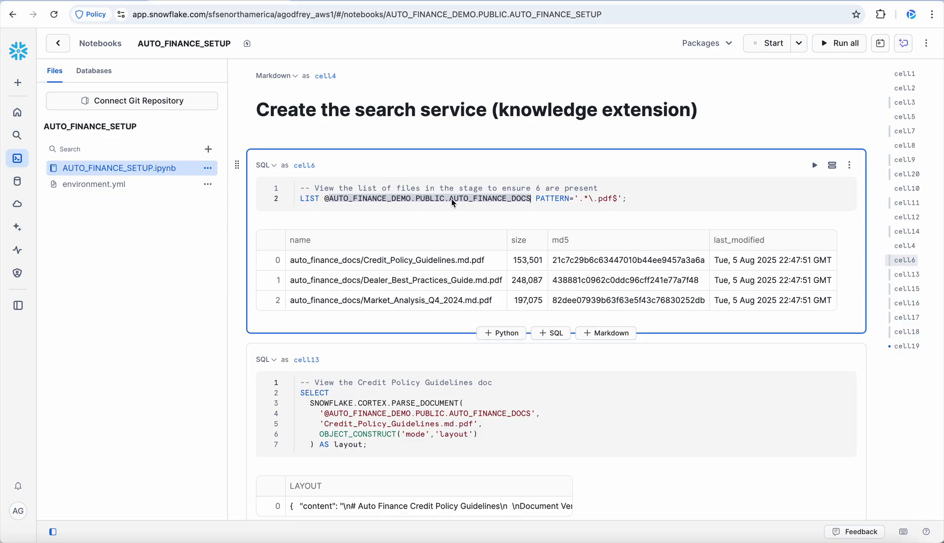
pyautogui.click(524, 201)
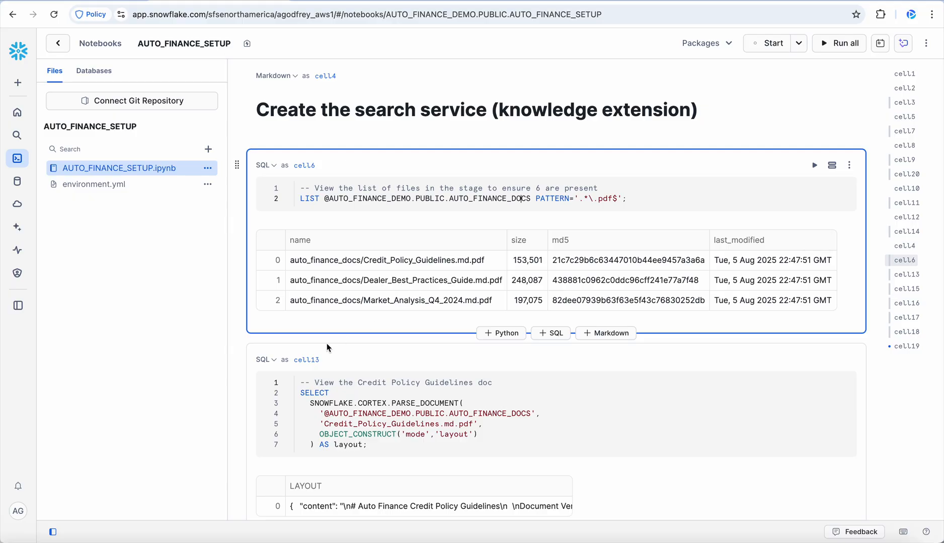
# Examine the PARSE_DOCUMENT query for Credit_Policy_Guidelines.md.pdf in cell13 and read through its full layout output.
pyautogui.scroll(-2, 237, 354)
pyautogui.scroll(-1, 237, 354)
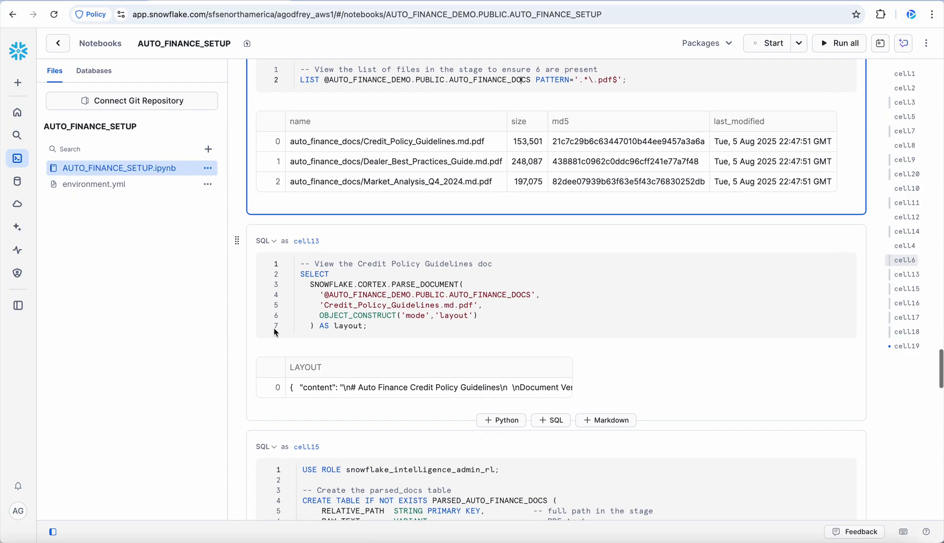
pyautogui.click(277, 332)
pyautogui.scroll(-1, 422, 281)
pyautogui.moveTo(357, 230); pyautogui.dragTo(458, 231)
pyautogui.click(455, 242)
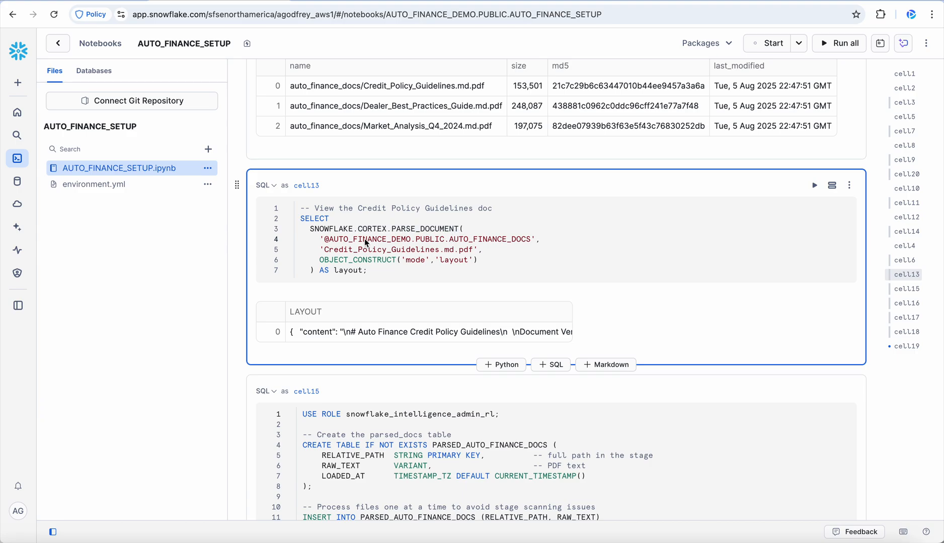
pyautogui.moveTo(324, 250); pyautogui.dragTo(439, 252)
pyautogui.click(437, 250)
pyautogui.click(389, 336)
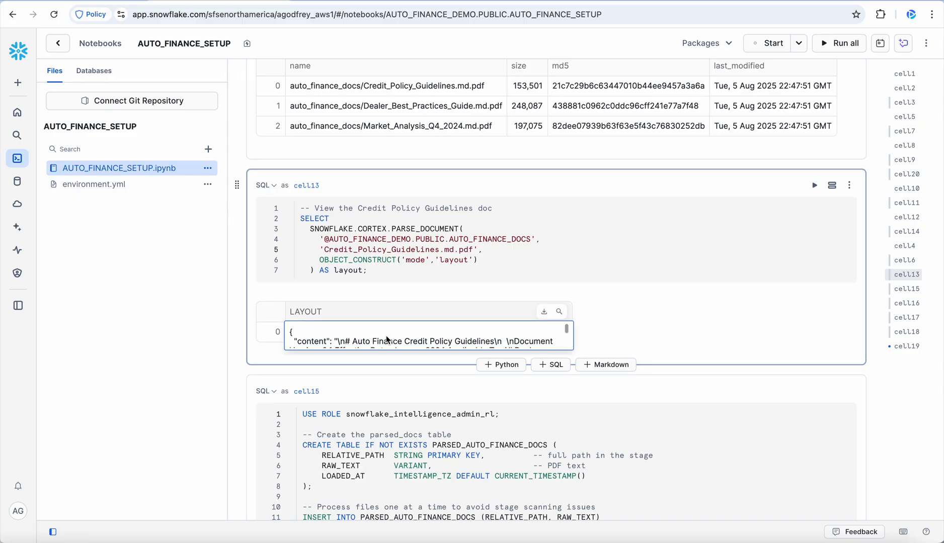
pyautogui.scroll(-5, 406, 343)
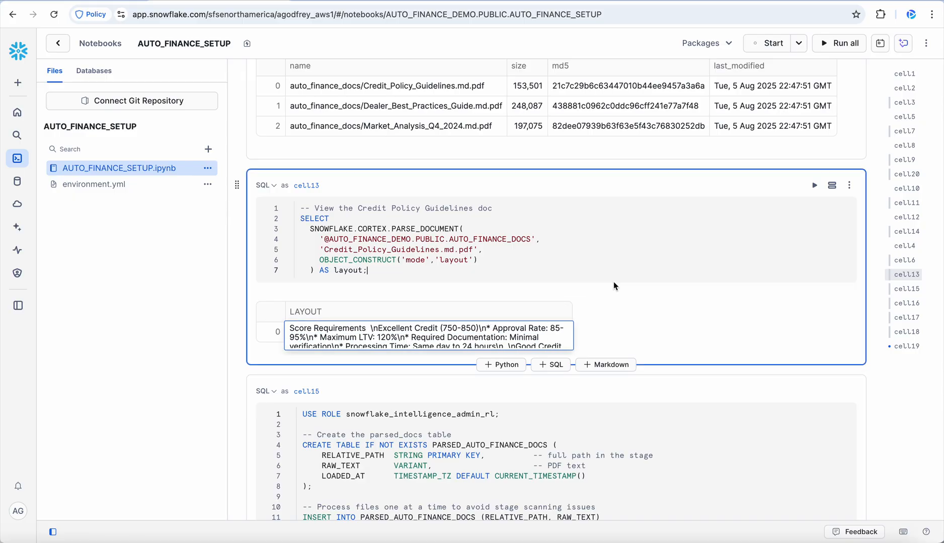
# Examine cell15, which fills the PARSED_AUTO_FINANCE_DOCS table from the AUTO_FINANCE_DOCS stage with PARSE_DOCUMENT.
pyautogui.scroll(-3, 613, 282)
pyautogui.scroll(-2, 613, 282)
pyautogui.click(375, 285)
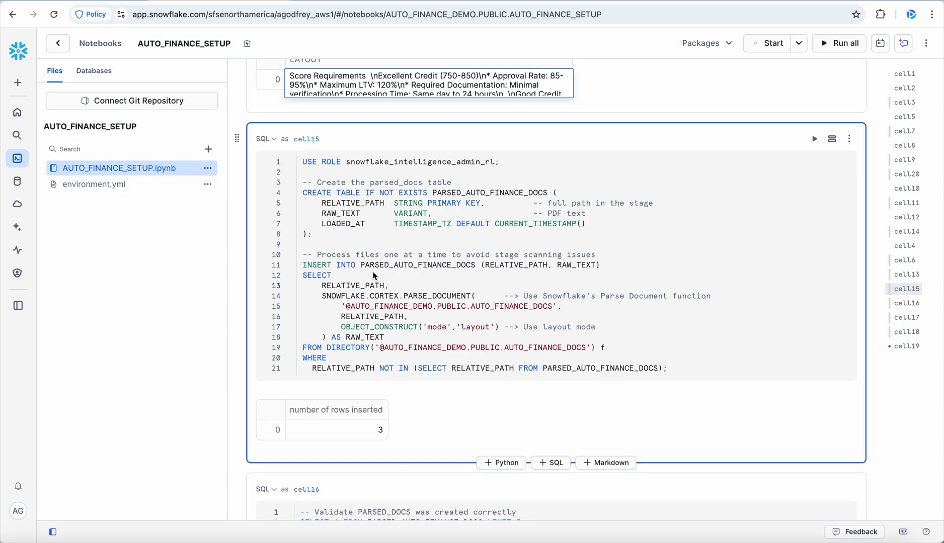
pyautogui.moveTo(360, 267); pyautogui.dragTo(372, 303)
pyautogui.click(459, 279)
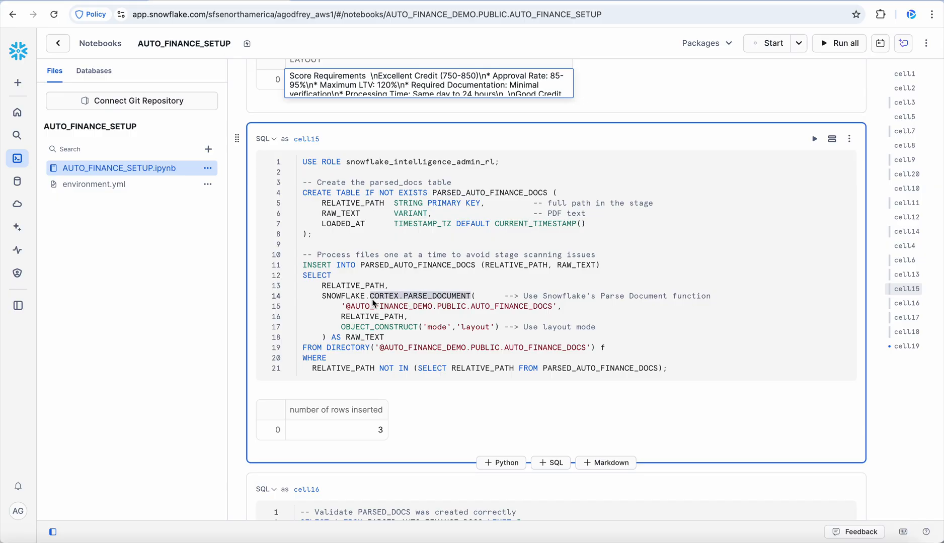
pyautogui.click(353, 316)
pyautogui.moveTo(346, 307); pyautogui.dragTo(530, 312)
pyautogui.click(529, 314)
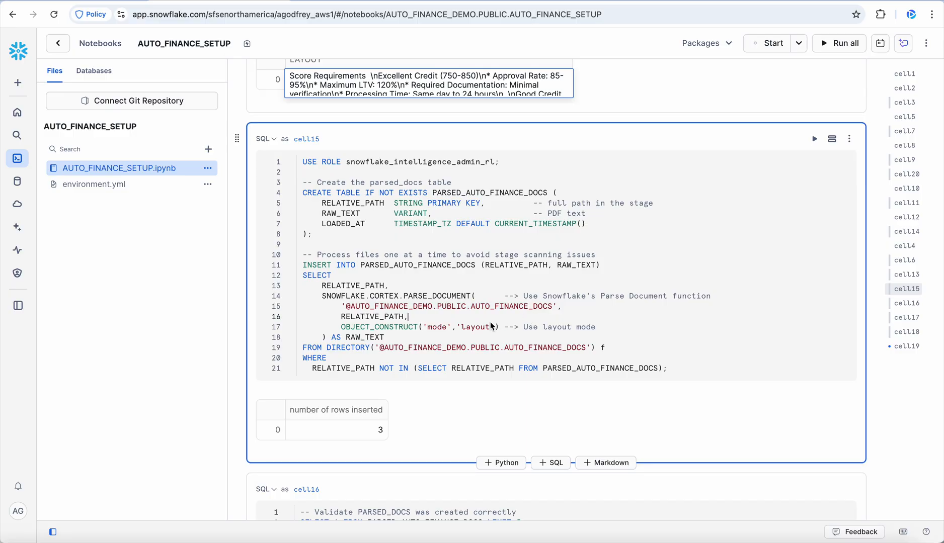
# Examine cell16, which validates PARSED_AUTO_FINANCE_DOCS, and read the full RAW_TEXT of Market_Analysis_Q4_2024.md.pdf.
pyautogui.scroll(-2, 501, 319)
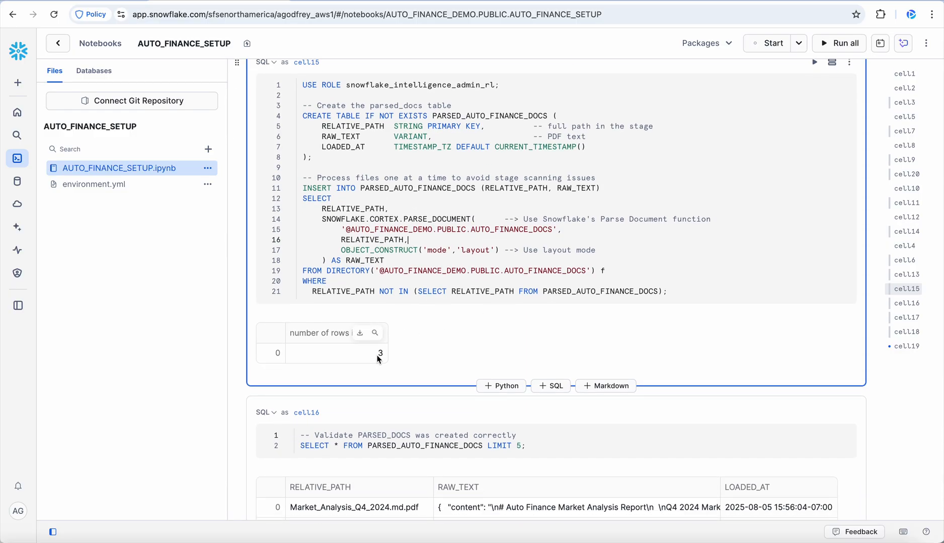
pyautogui.scroll(-5, 503, 332)
pyautogui.click(527, 319)
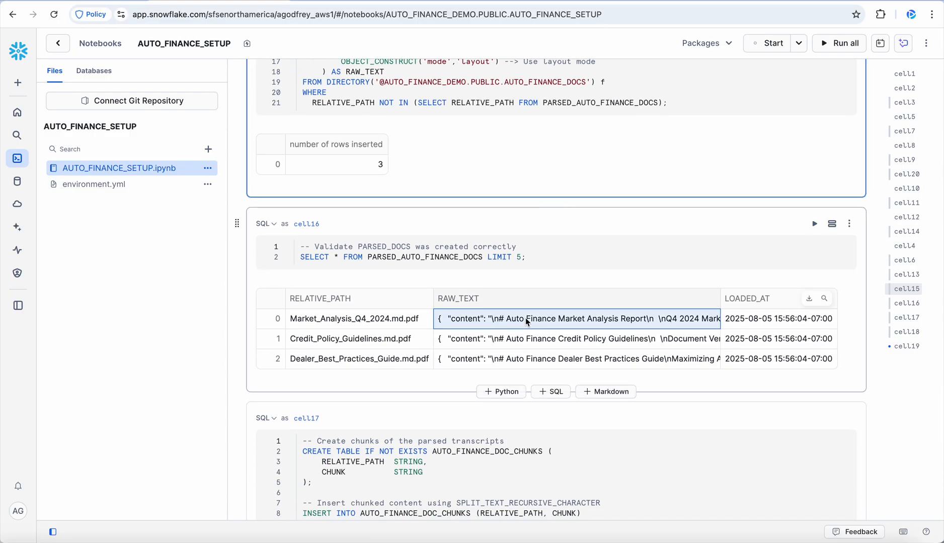
pyautogui.click(525, 318)
pyautogui.scroll(-5, 506, 348)
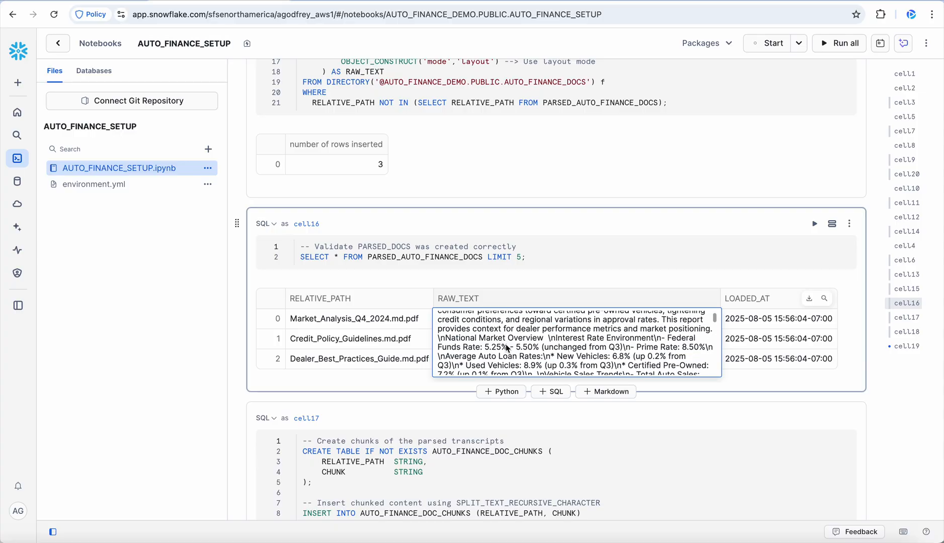
# Examine cell17, which splits the parsed documents into AUTO_FINANCE_DOC_CHUNKS with SPLIT_TEXT_RECURSIVE_CHARACTER, including its tokenizer, chunk size and overlap arguments.
pyautogui.scroll(-6, 575, 222)
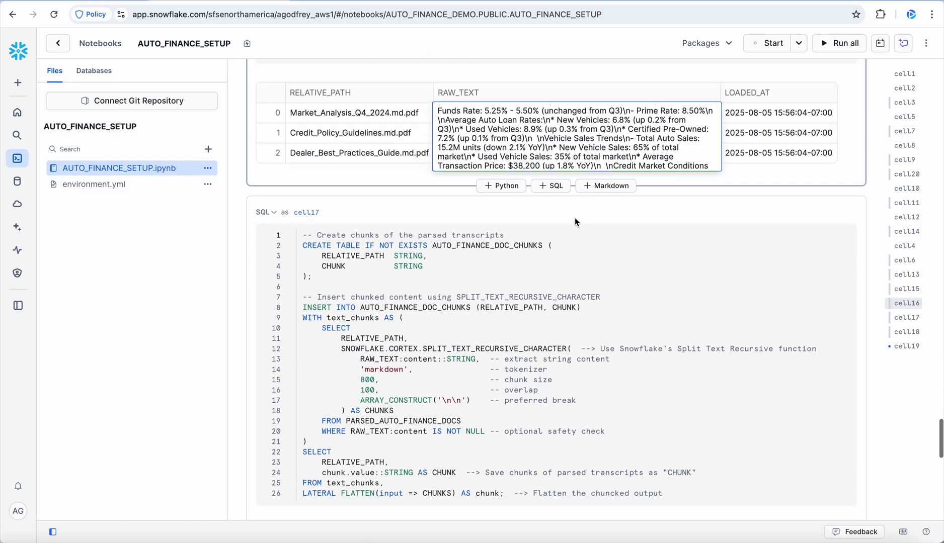
pyautogui.click(462, 277)
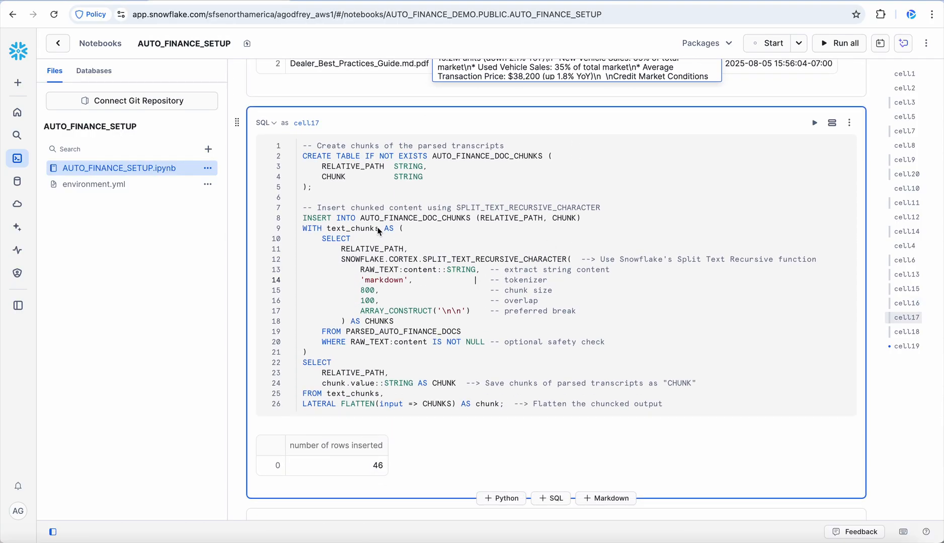
pyautogui.click(409, 232)
pyautogui.moveTo(390, 260); pyautogui.dragTo(564, 260)
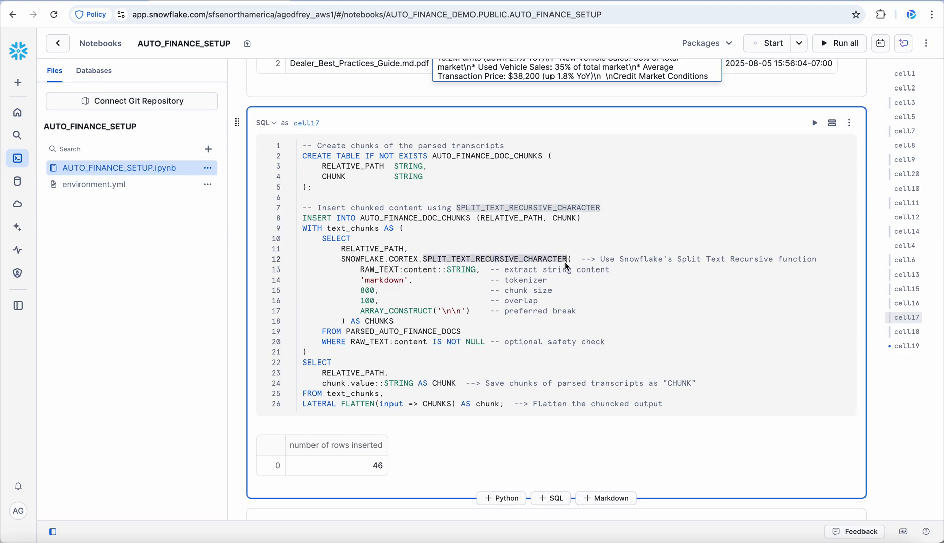
pyautogui.click(480, 294)
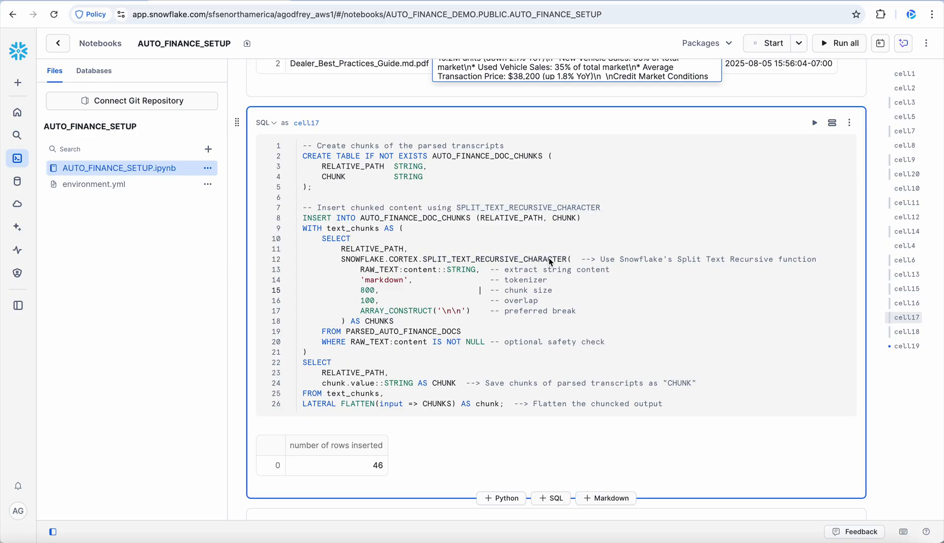
pyautogui.moveTo(565, 260); pyautogui.dragTo(422, 262)
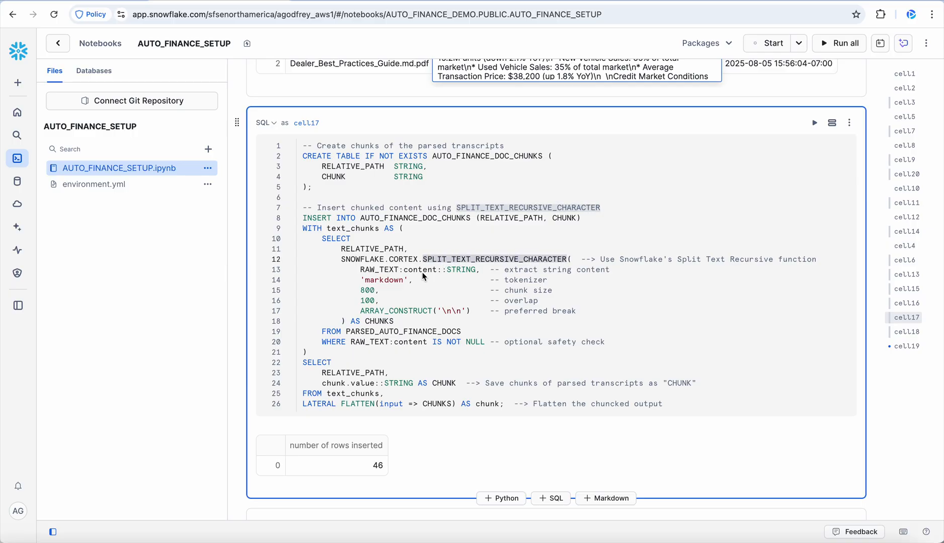
pyautogui.click(423, 289)
pyautogui.click(415, 227)
pyautogui.scroll(-3, 415, 227)
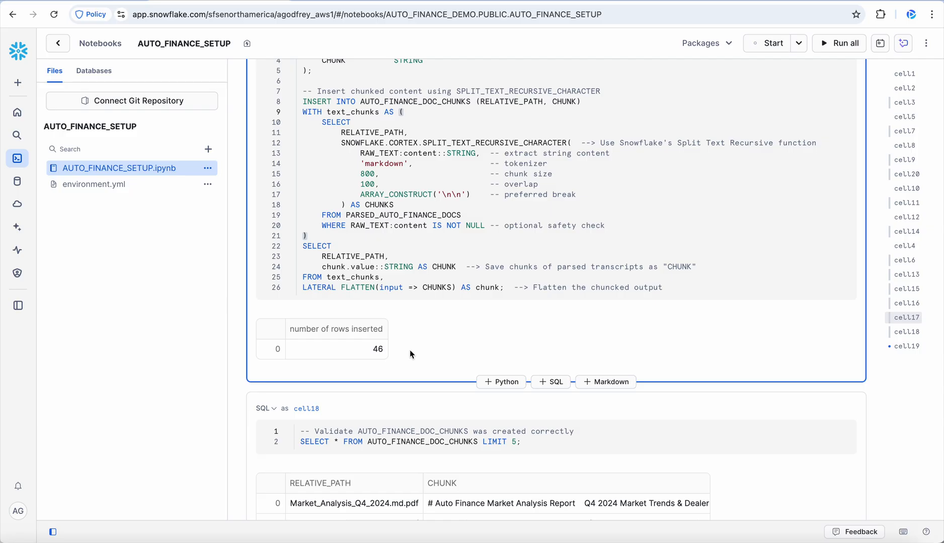
# Review the chunk rows in cell18 and examine cell19's Cortex Search service definition, including its name, CHUNK column and embedding model.
pyautogui.scroll(-5, 356, 384)
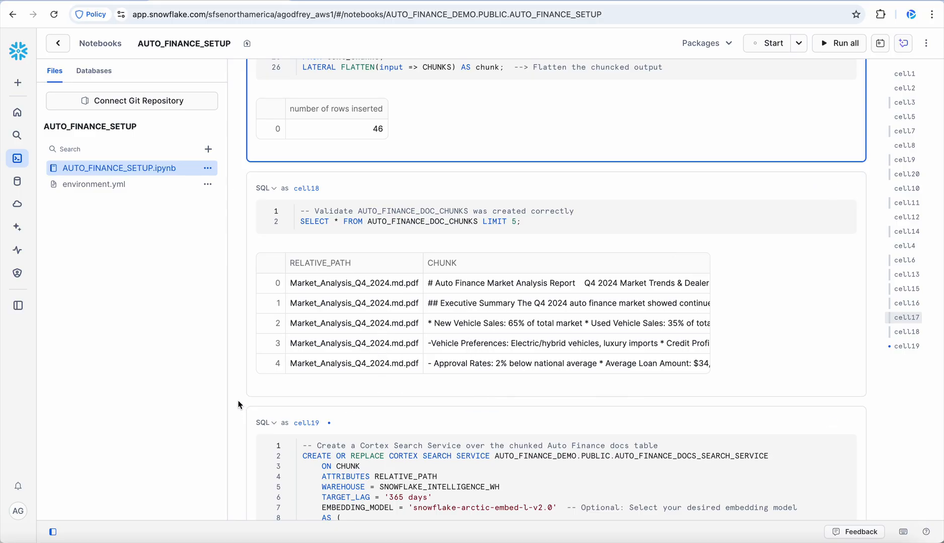
pyautogui.scroll(-5, 238, 405)
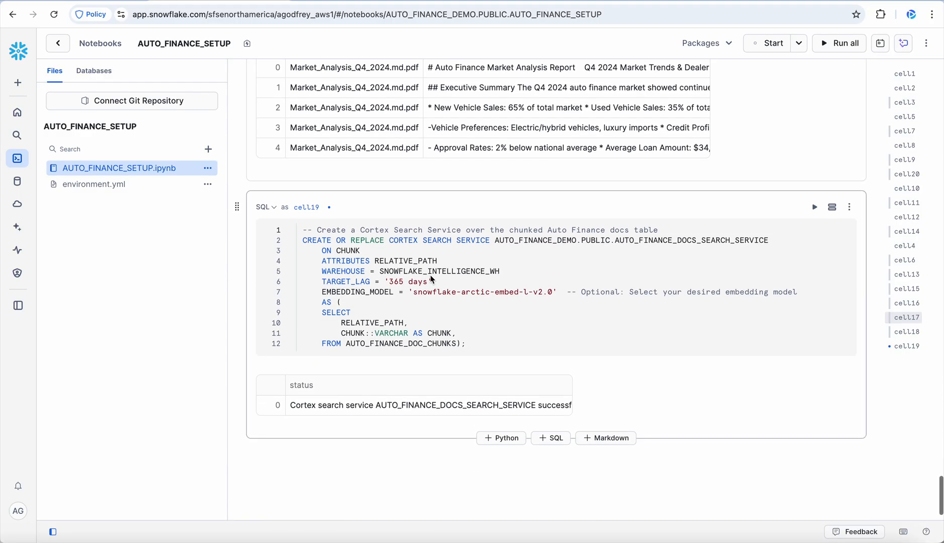
pyautogui.click(432, 281)
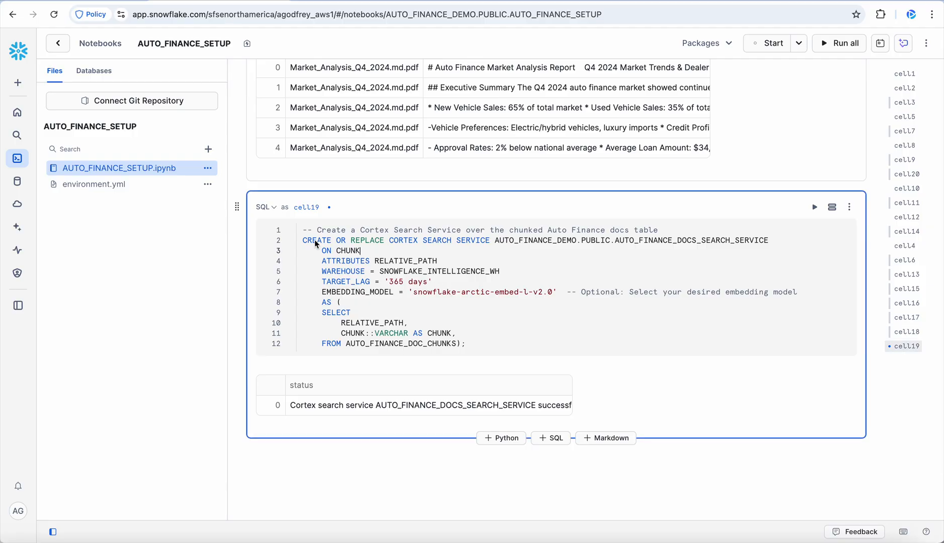
pyautogui.moveTo(303, 241); pyautogui.dragTo(491, 244)
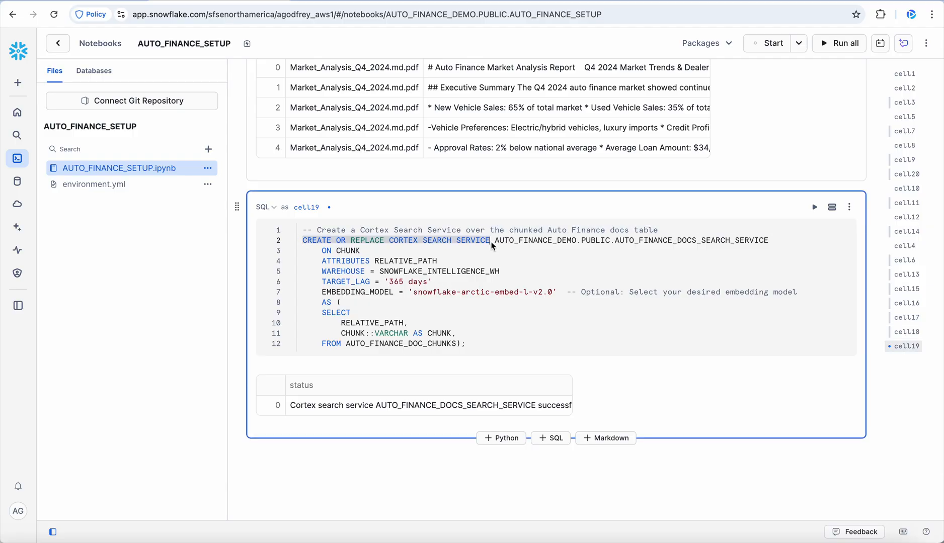
pyautogui.moveTo(770, 245); pyautogui.dragTo(602, 247)
pyautogui.click(336, 251)
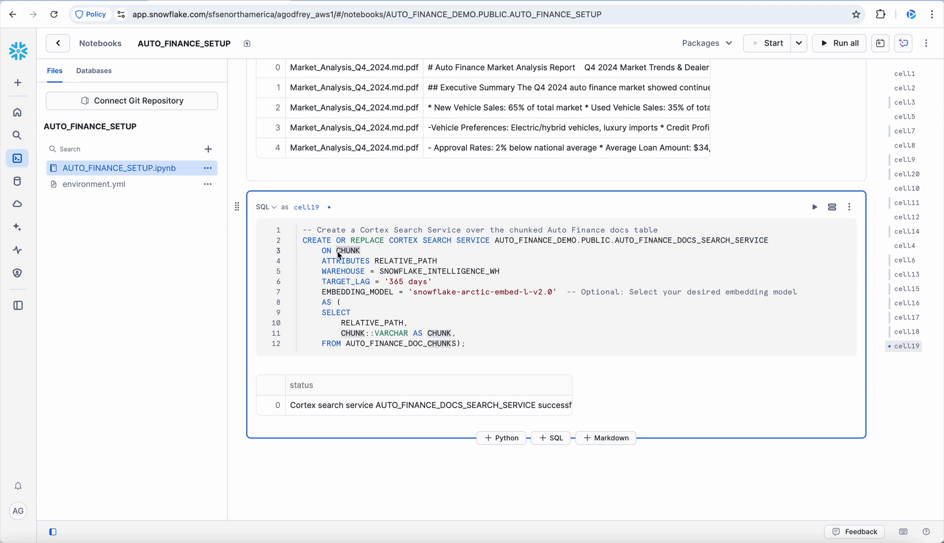
pyautogui.scroll(2, 458, 261)
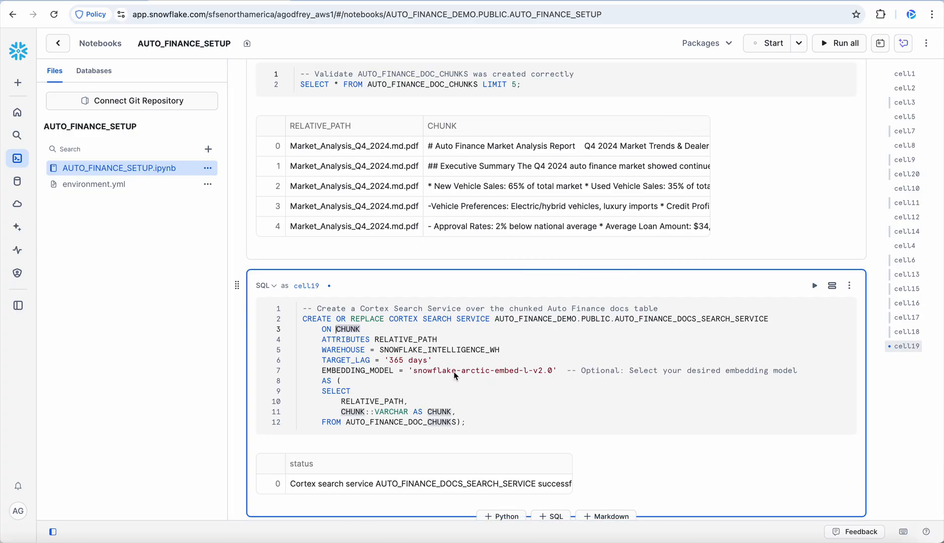
pyautogui.scroll(-1, 454, 376)
pyautogui.moveTo(415, 360); pyautogui.dragTo(526, 357)
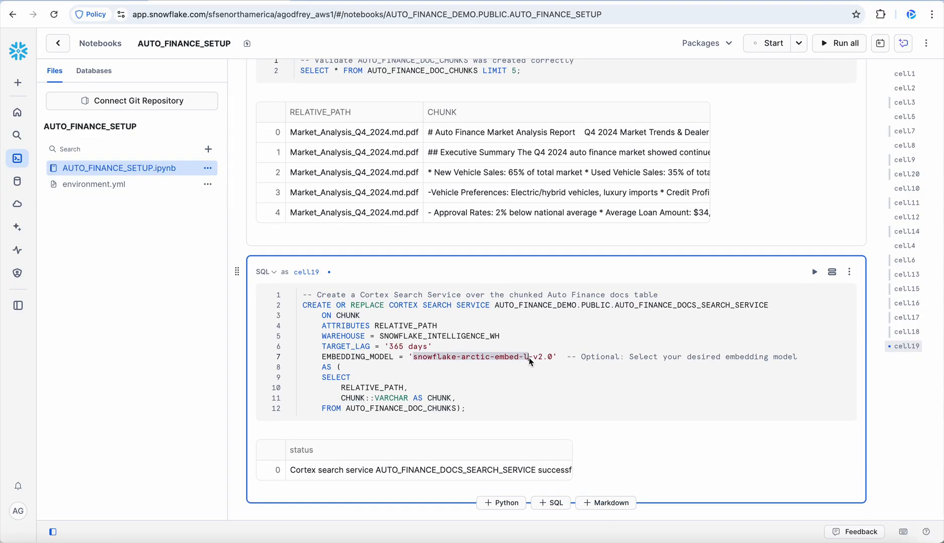
pyautogui.click(528, 358)
pyautogui.scroll(-1, 437, 364)
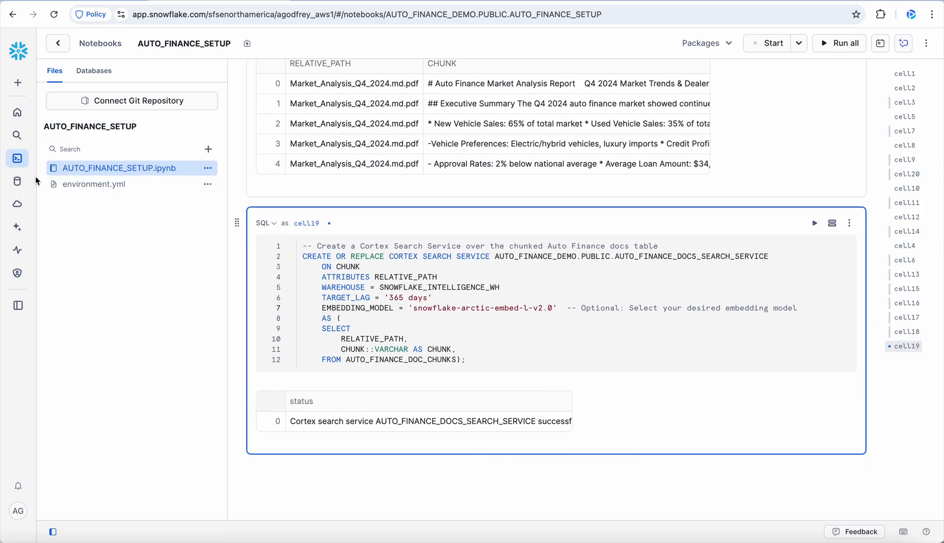
# Open Provider Studio and start a new listing for Specified Consumers.
pyautogui.moveTo(17, 162)
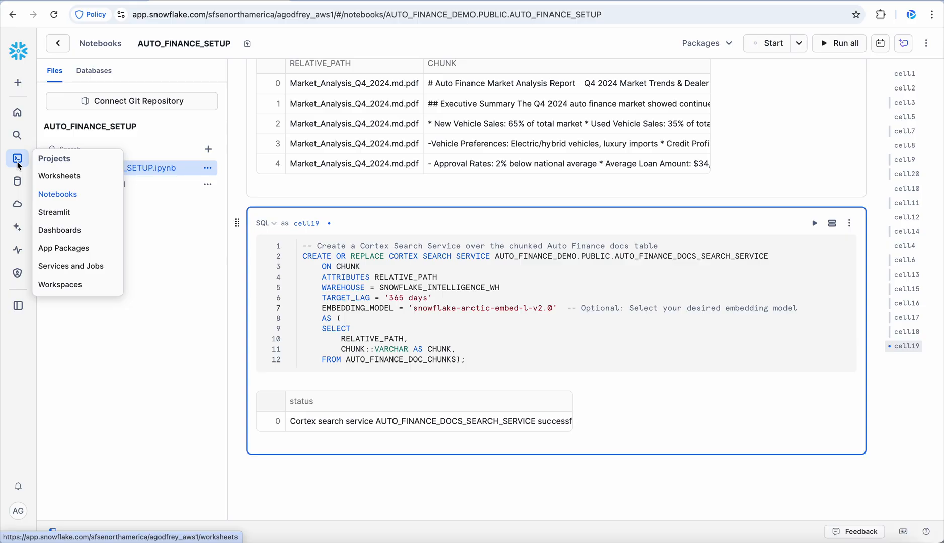
pyautogui.moveTo(17, 232)
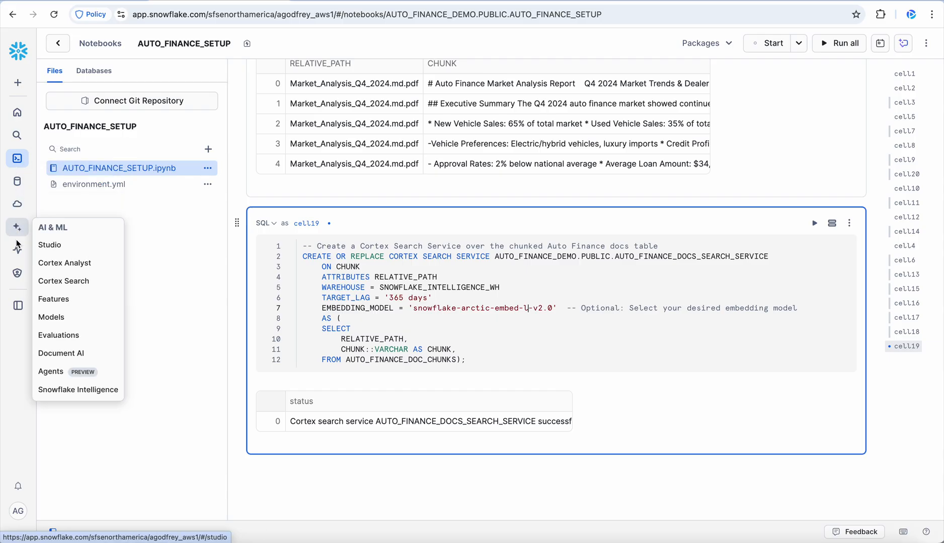
pyautogui.moveTo(17, 215)
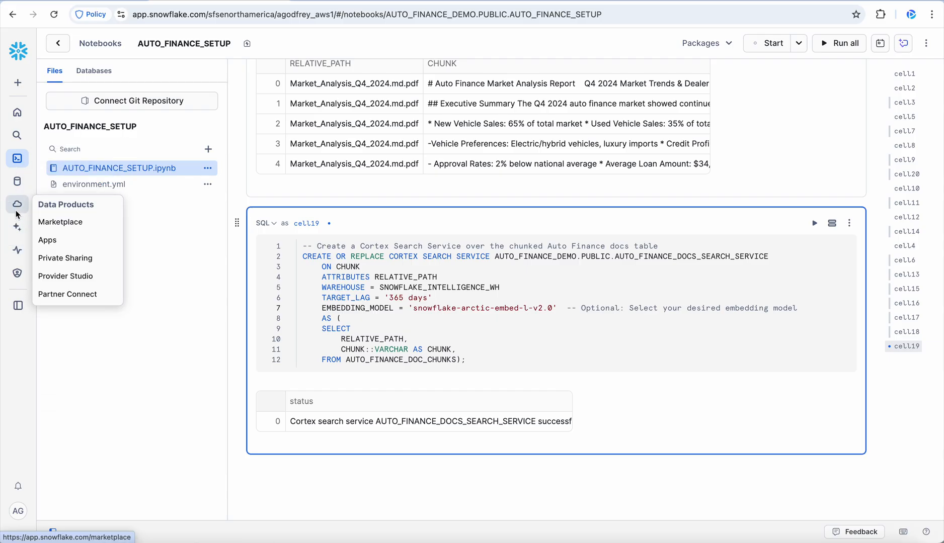
pyautogui.click(79, 276)
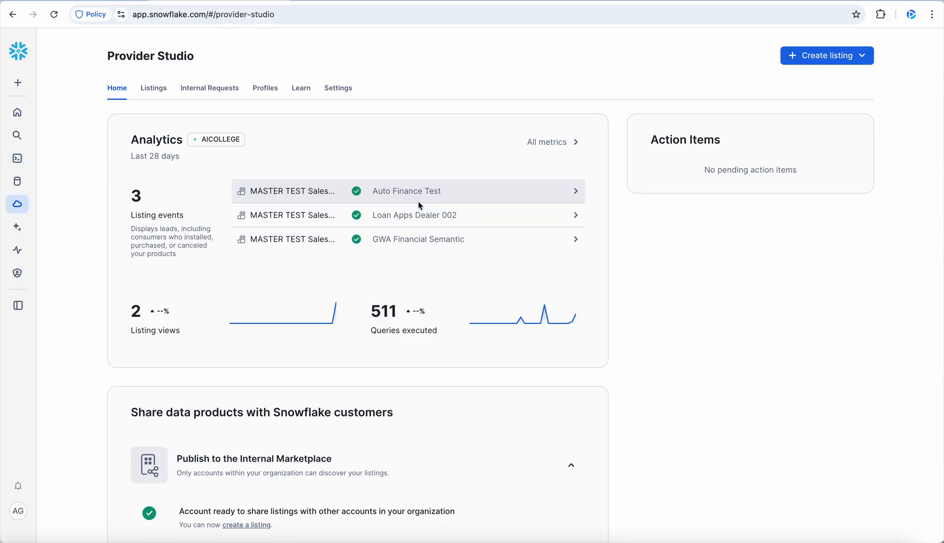
pyautogui.click(850, 56)
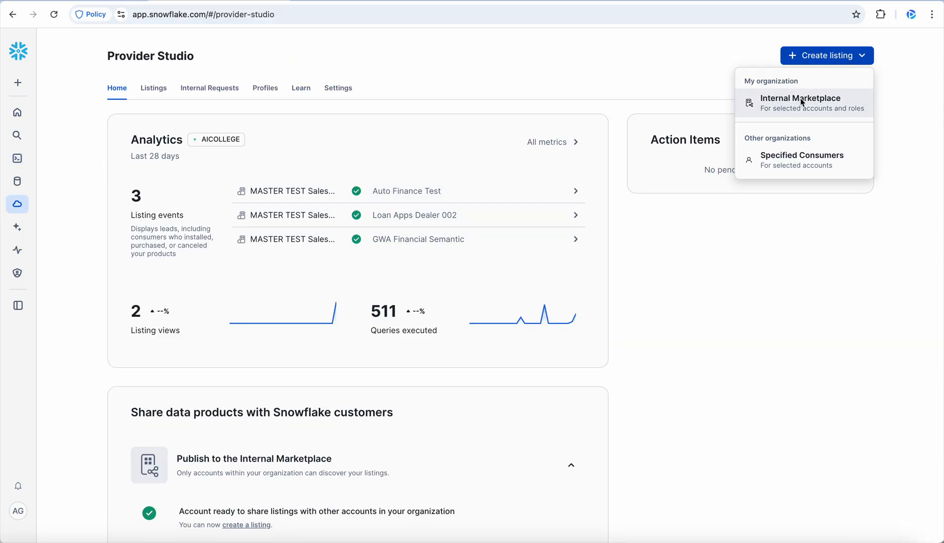
pyautogui.click(779, 162)
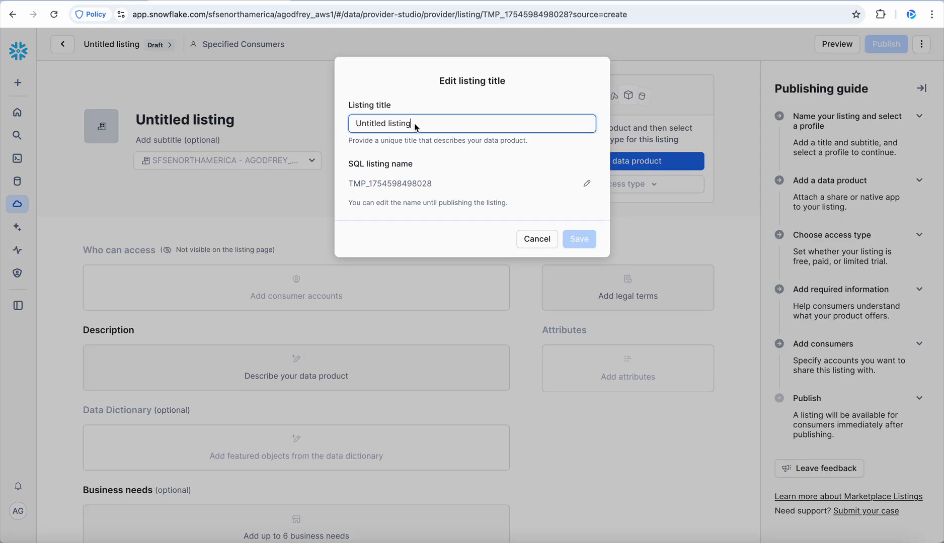
# Set the new listing's title to "Auto Finance Demo Listing" and save it.
pyautogui.moveTo(415, 127); pyautogui.dragTo(353, 127)
pyautogui.write('Auto ')
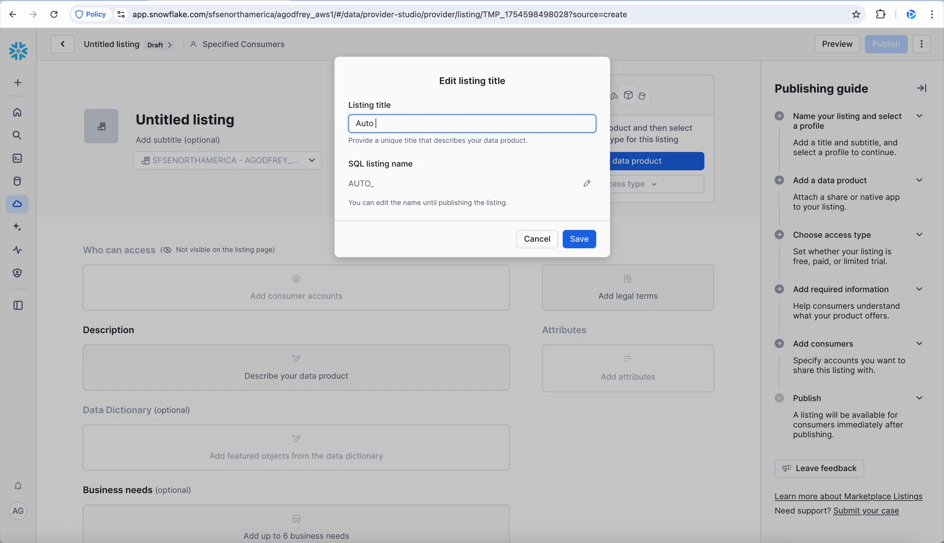
pyautogui.write('Finance Demo Listing')
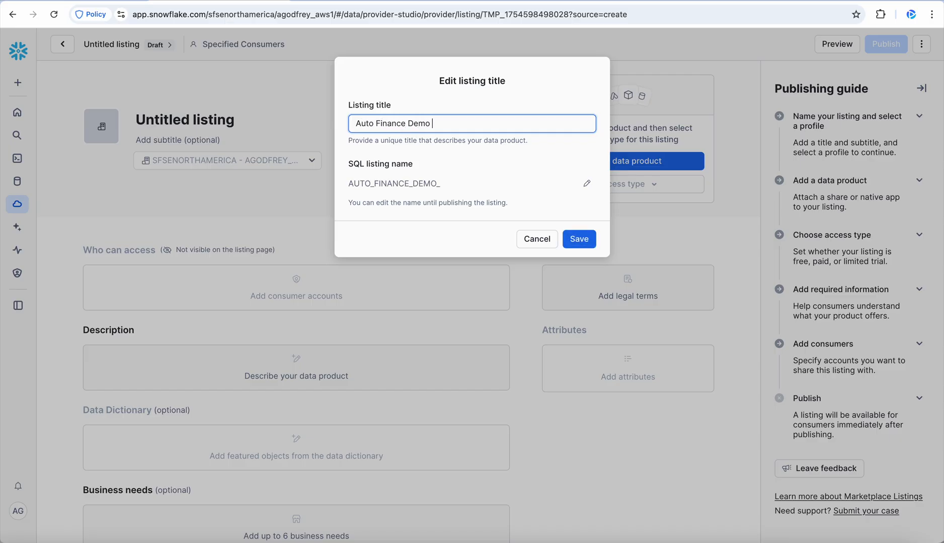
pyautogui.click(579, 240)
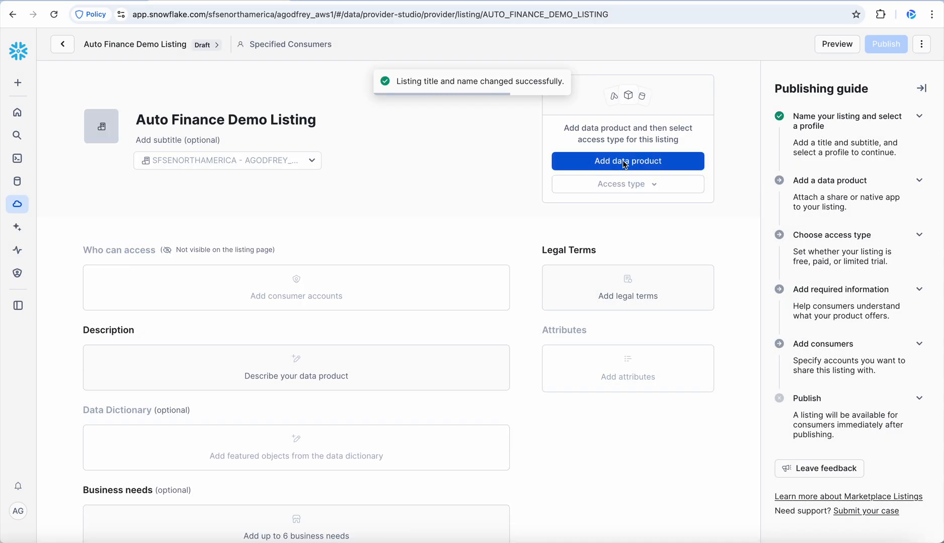
# Go back to the Provider Studio listings and open the live Auto Finance Demo 2 listing to look it over.
pyautogui.click(63, 46)
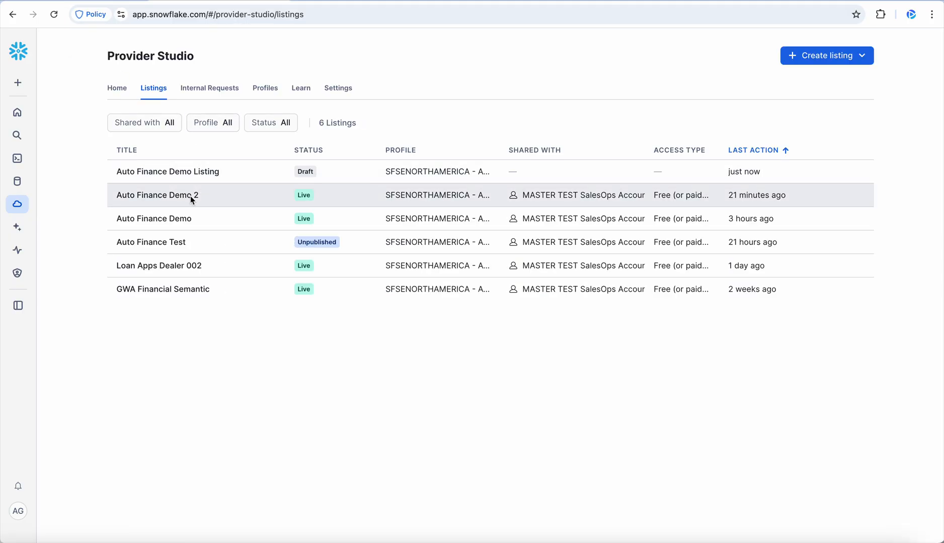
pyautogui.click(191, 197)
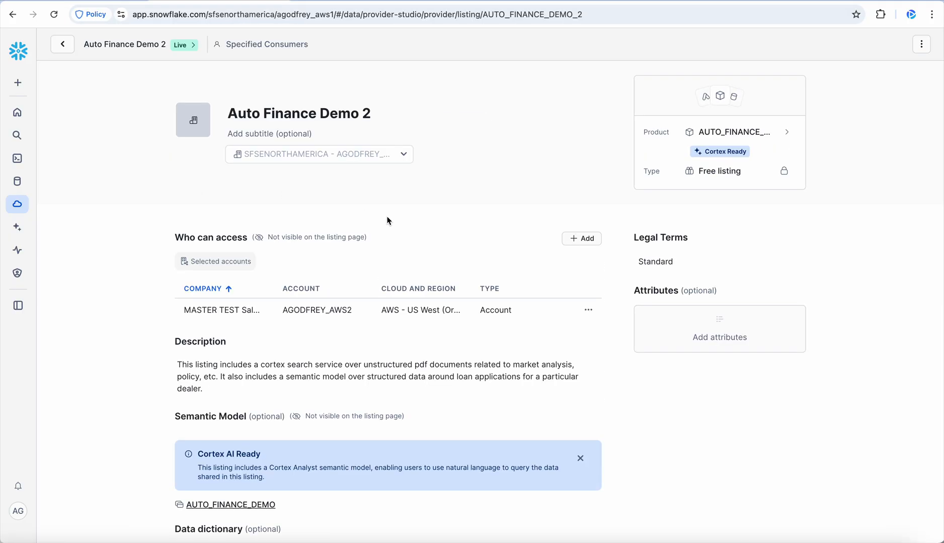
pyautogui.scroll(-2, 528, 215)
pyautogui.scroll(2, 528, 215)
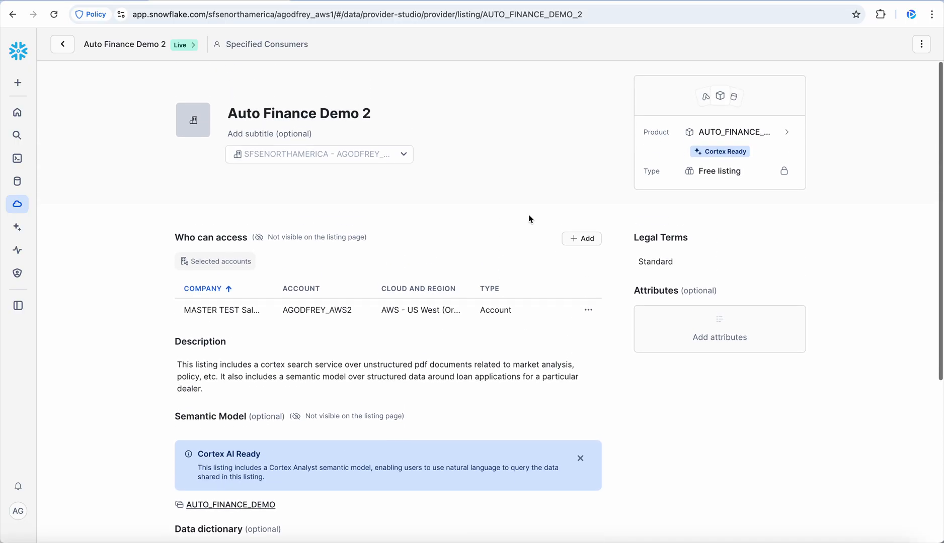
# Open the data product attached to the Auto Finance Demo 2 listing and examine the objects included in its share.
pyautogui.click(786, 132)
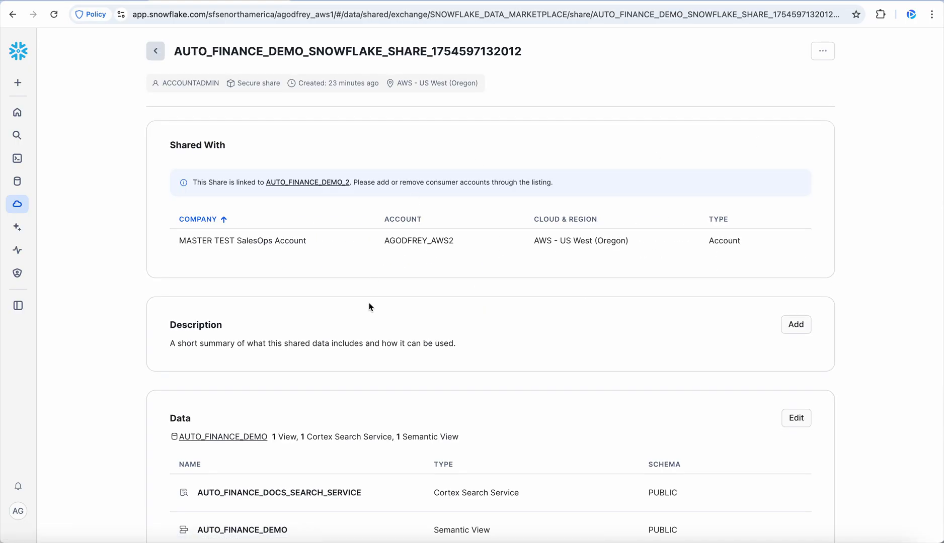
pyautogui.scroll(-3, 370, 307)
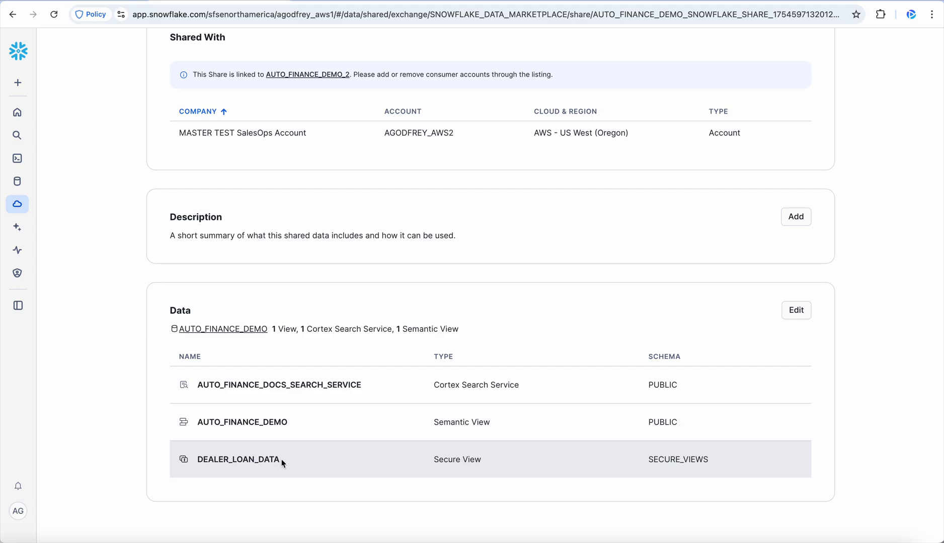
pyautogui.scroll(1, 281, 459)
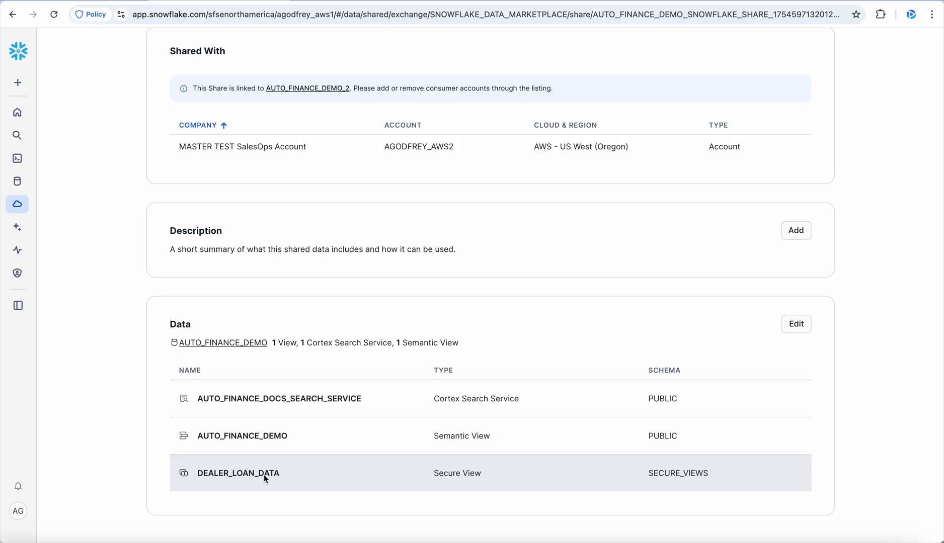
pyautogui.scroll(3, 264, 473)
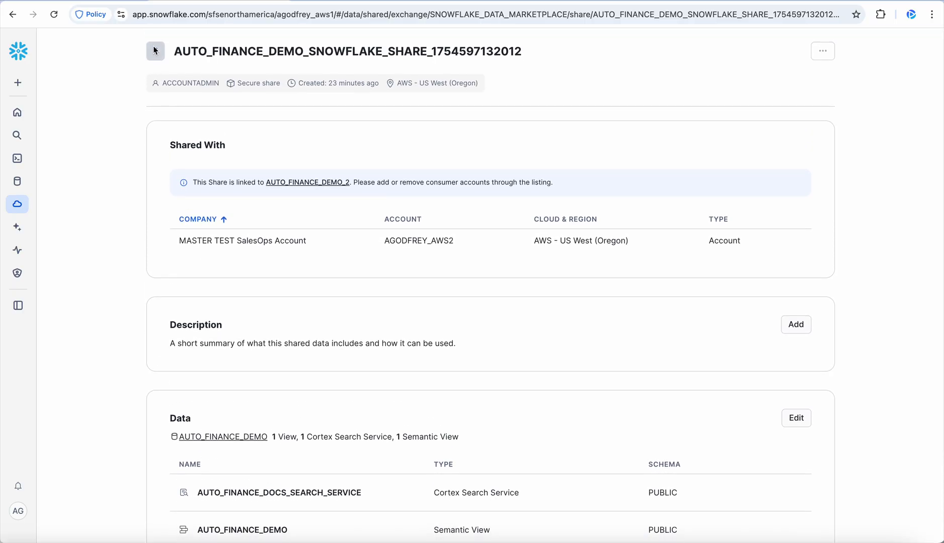
# Return to the Auto Finance Demo 2 listing and examine its access, description and semantic model sections.
pyautogui.click(155, 53)
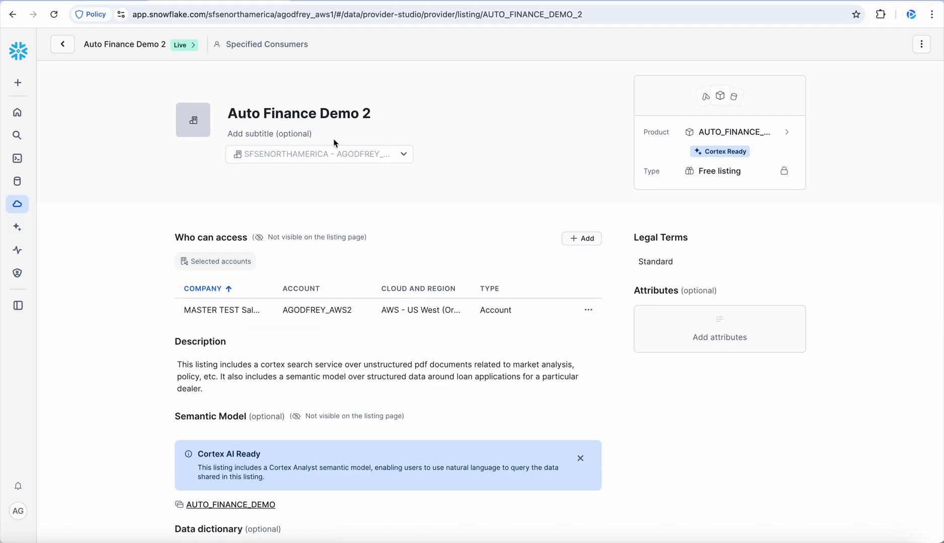
pyautogui.scroll(-3, 192, 379)
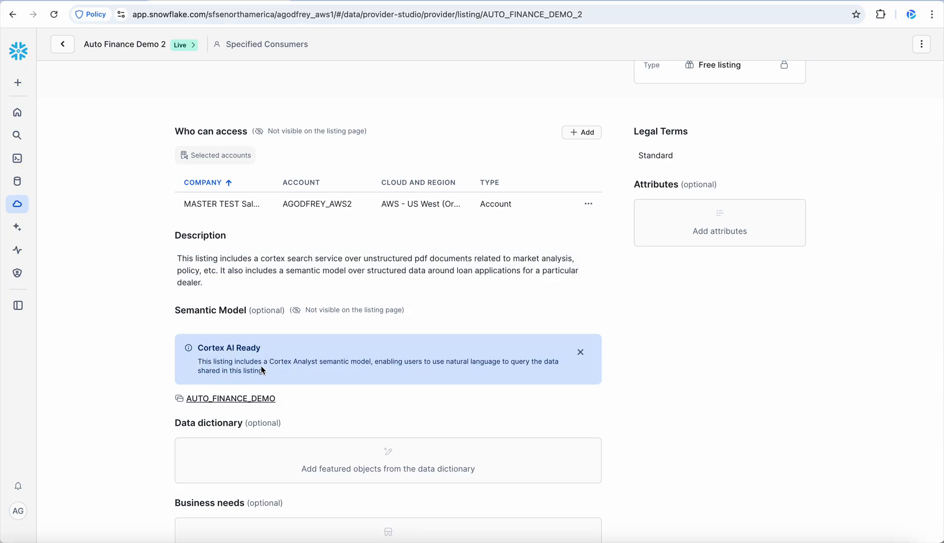
# Look over the rest of the Auto Finance Demo 2 listing, and view the listings privately shared with the consumer account.
pyautogui.scroll(-5, 154, 397)
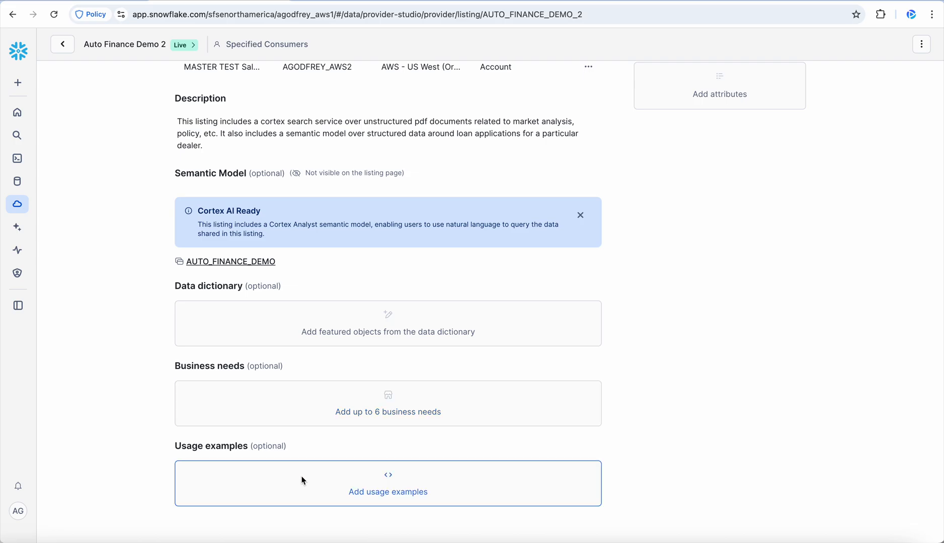
pyautogui.scroll(5, 303, 480)
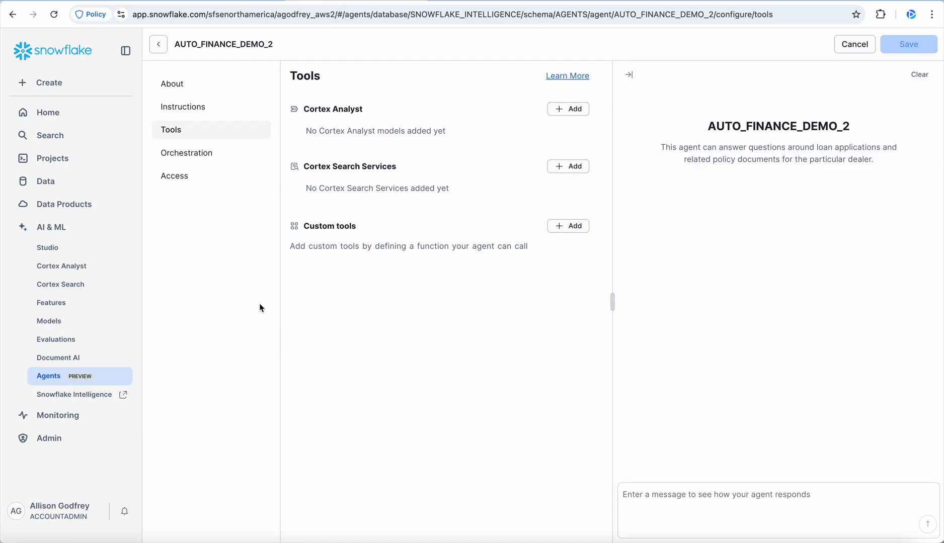
pyautogui.click(55, 204)
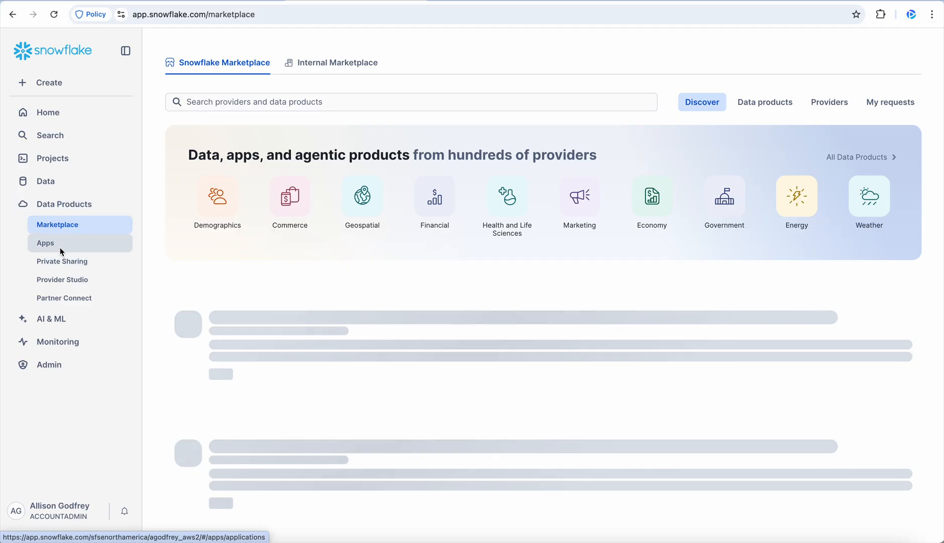
pyautogui.click(69, 265)
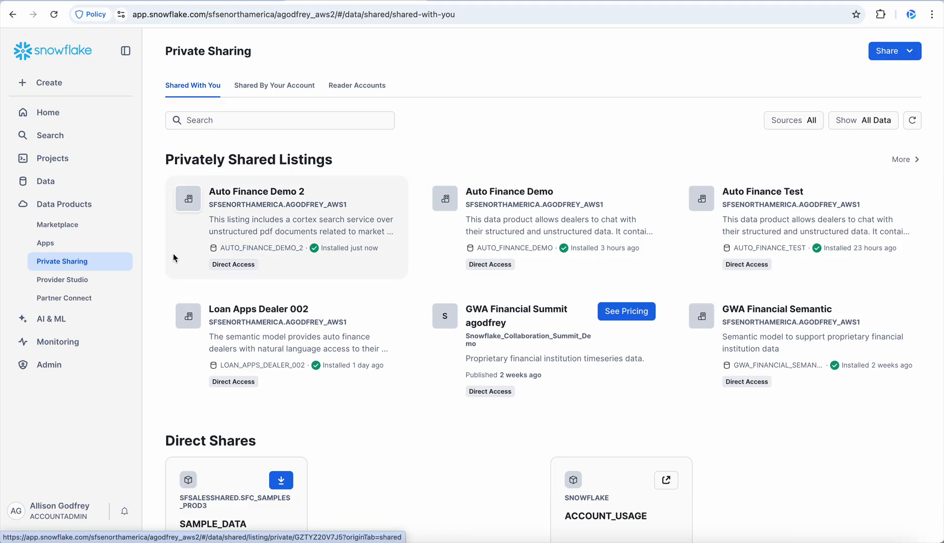
# Go to the AI & ML agents list and open the AUTO_FINANCE_DEMO_2 agent's overview.
pyautogui.click(59, 319)
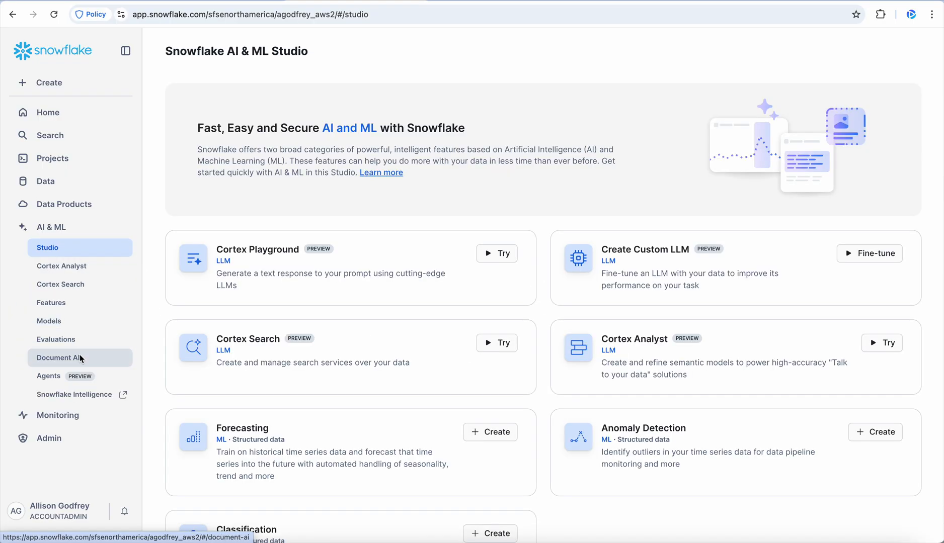
pyautogui.click(54, 373)
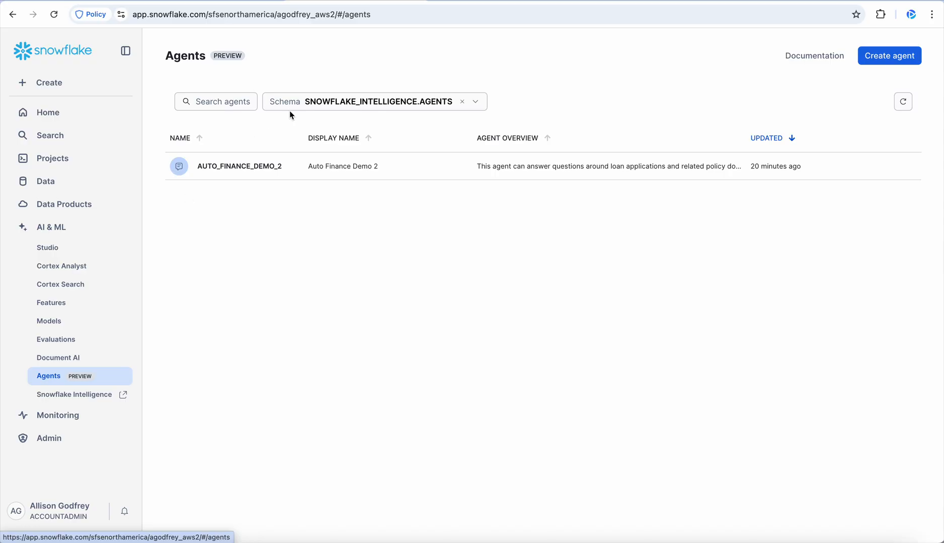
pyautogui.click(230, 170)
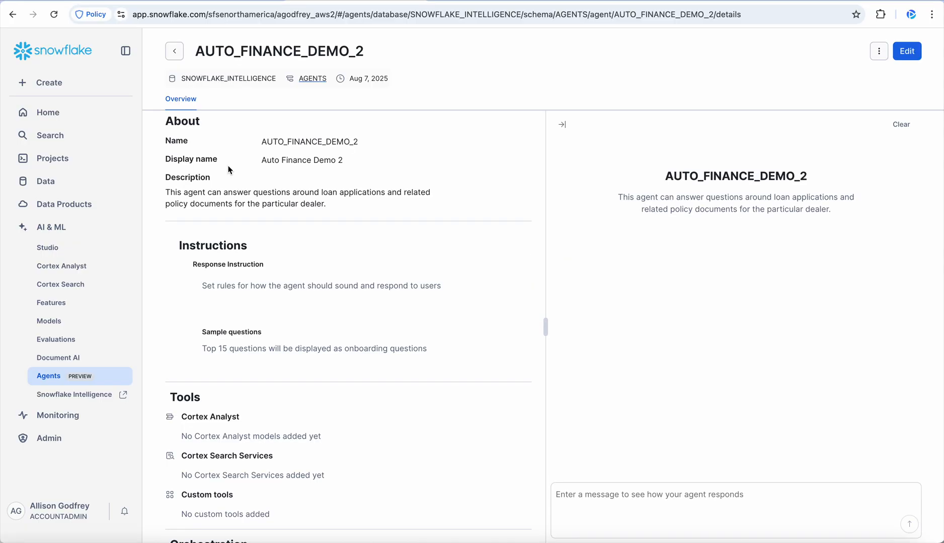
pyautogui.click(174, 52)
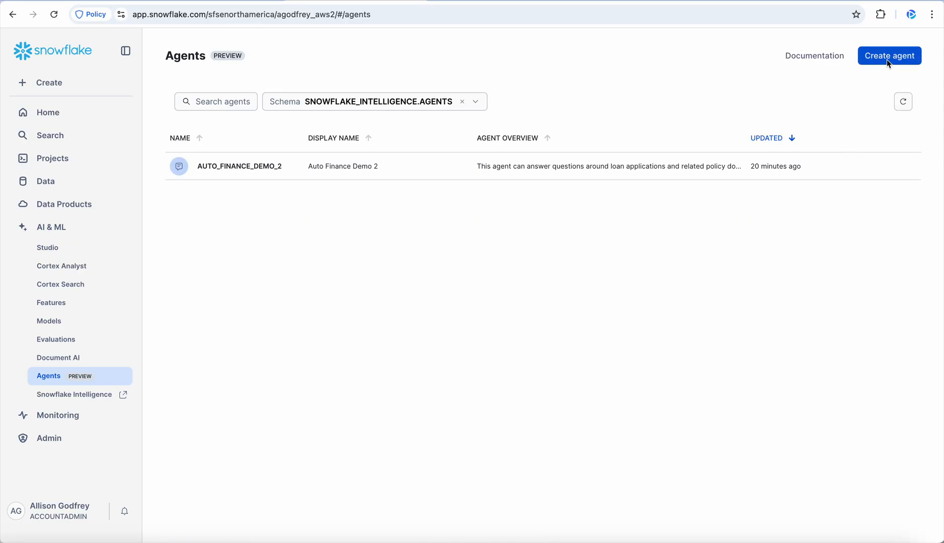
pyautogui.click(888, 59)
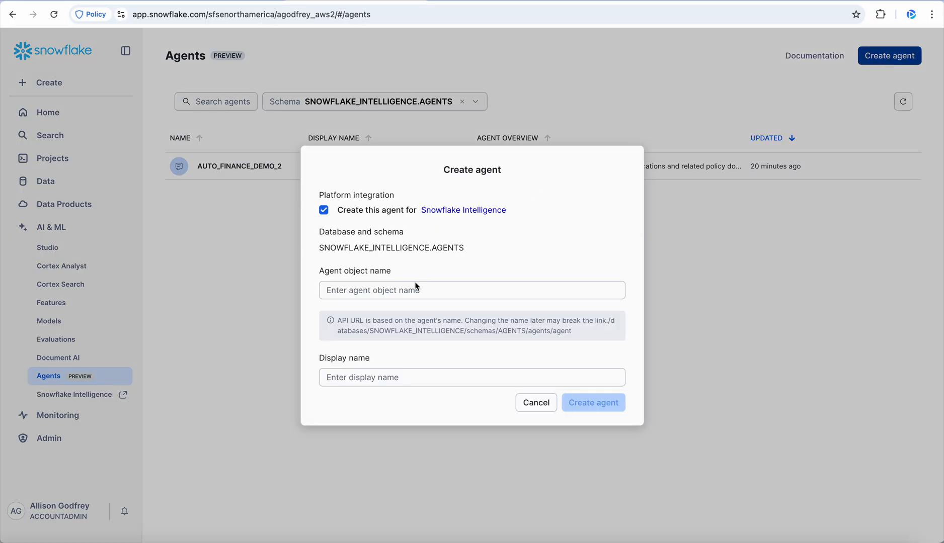
pyautogui.click(372, 290)
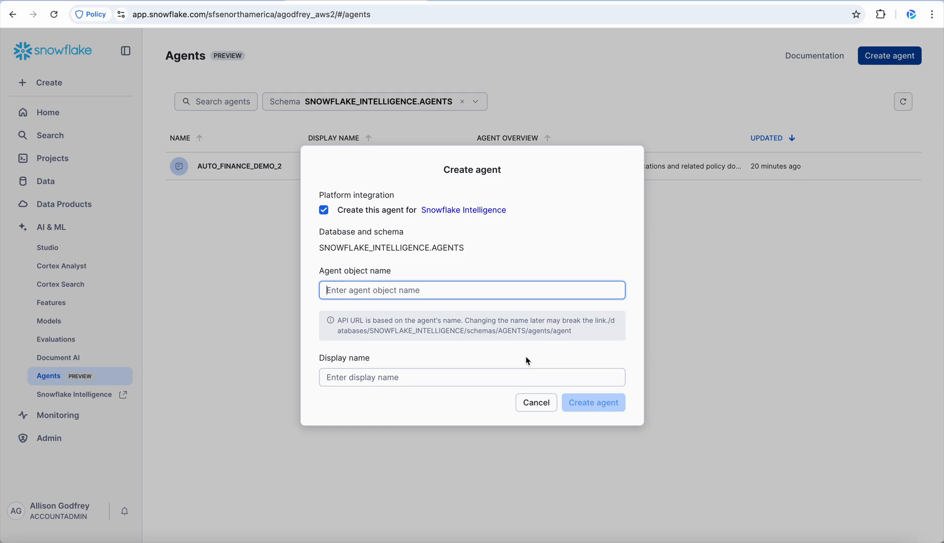
pyautogui.click(534, 405)
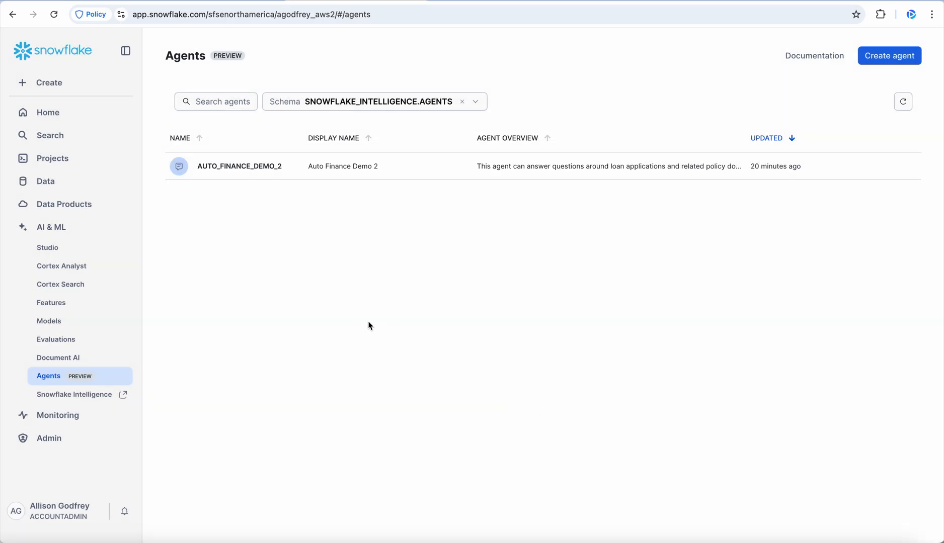
# Open the AUTO_FINANCE_DEMO_2 agent for editing and review its display name and description.
pyautogui.click(246, 170)
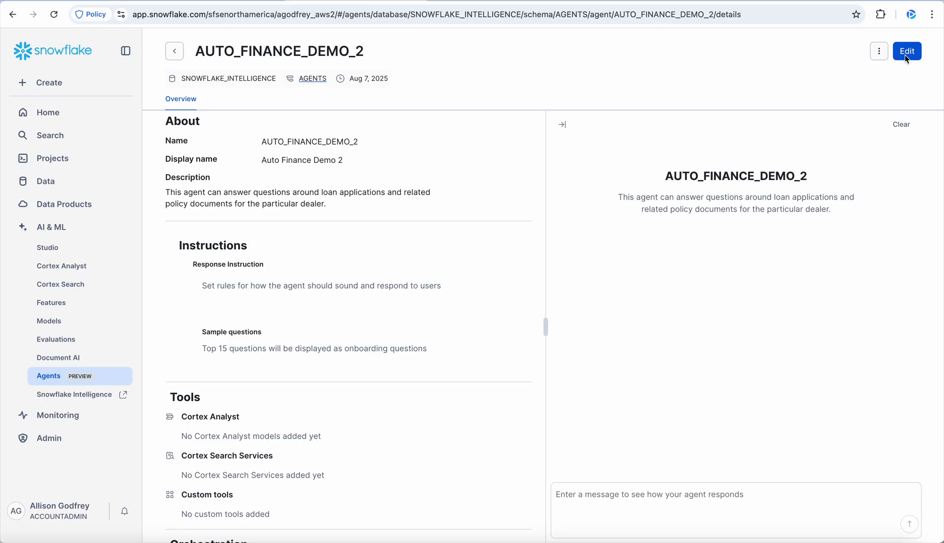
pyautogui.click(904, 55)
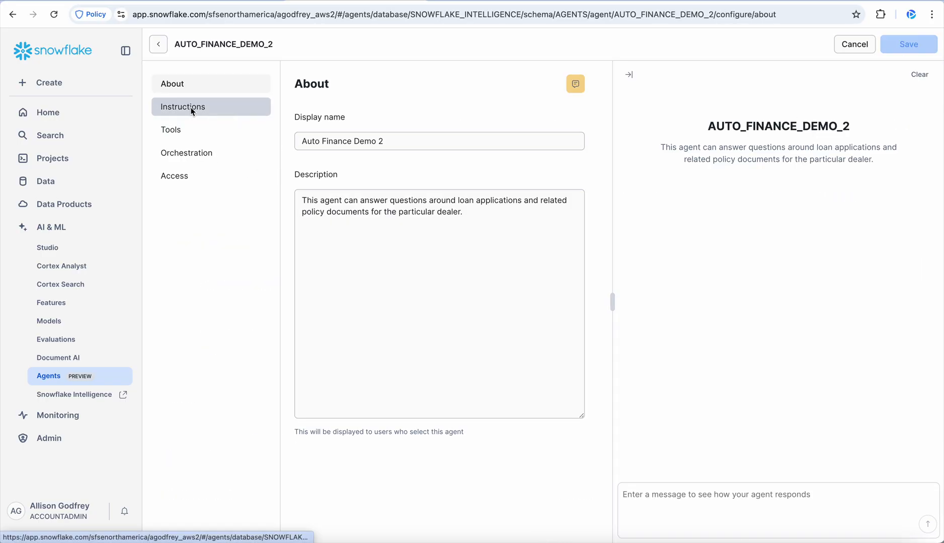
pyautogui.click(339, 142)
pyautogui.click(337, 210)
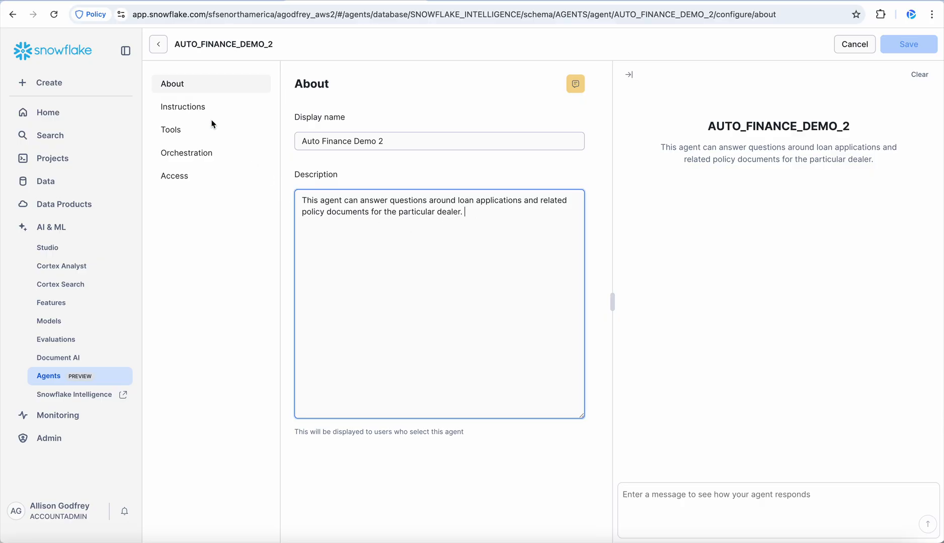
# Add the sample question "What is the overall loan application approval rate?" to the agent's instructions.
pyautogui.click(192, 116)
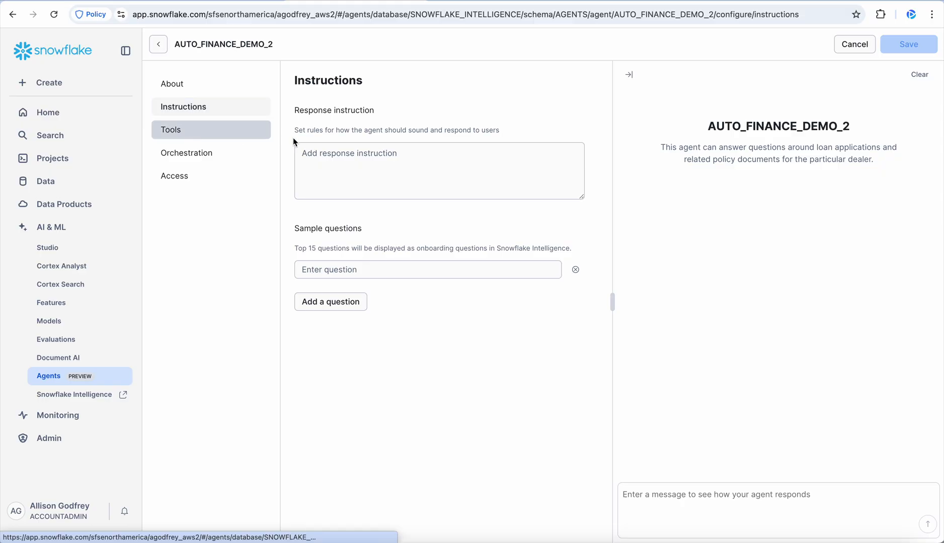
pyautogui.click(321, 150)
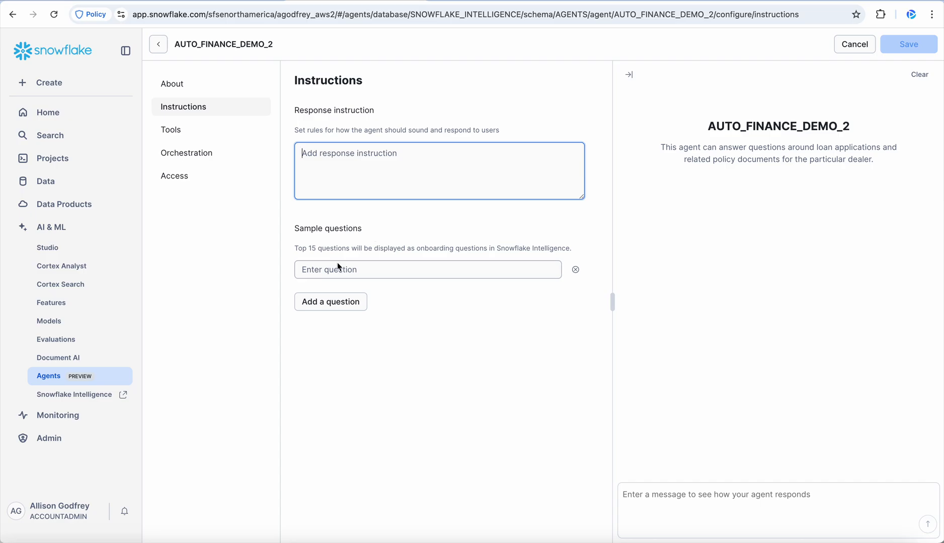
pyautogui.click(327, 271)
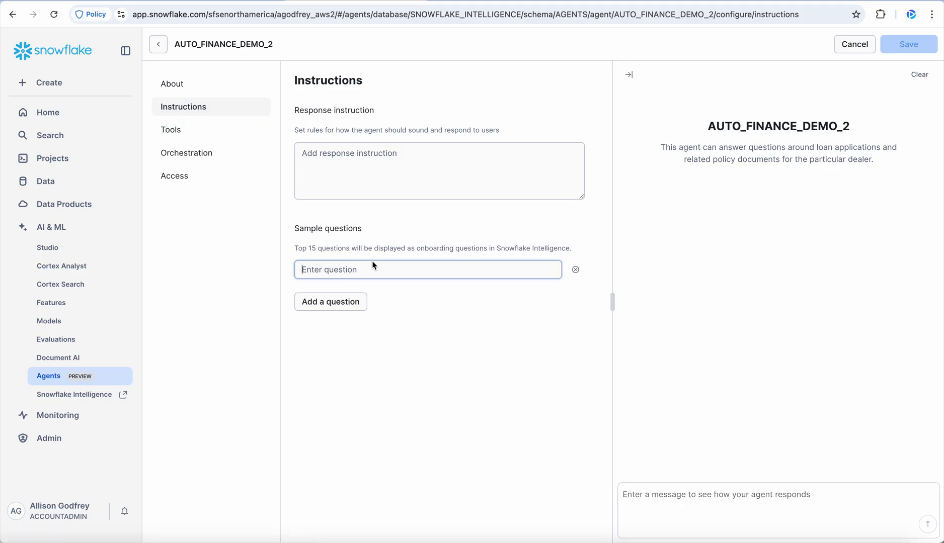
pyautogui.write('What is the ov')
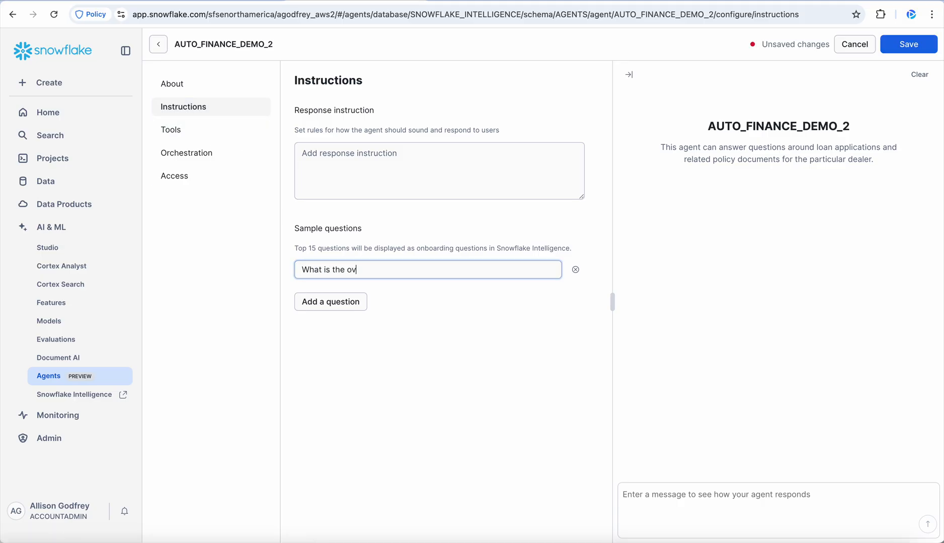
pyautogui.write('erall a')
pyautogui.write('loan application ')
pyautogui.write('approval rate?')
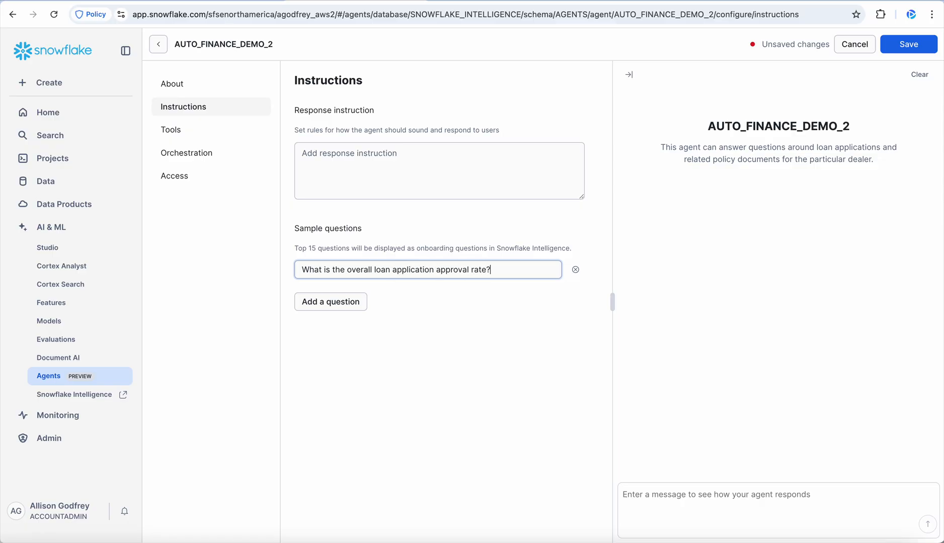
pyautogui.click(385, 318)
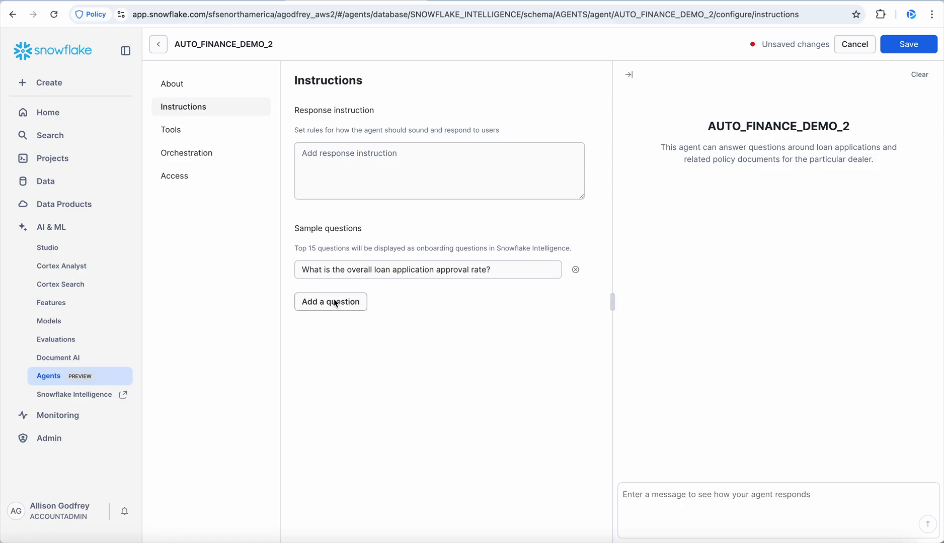
# Start adding a Cortex Analyst tool to the agent and name it auto_finance_semantic_view.
pyautogui.click(182, 129)
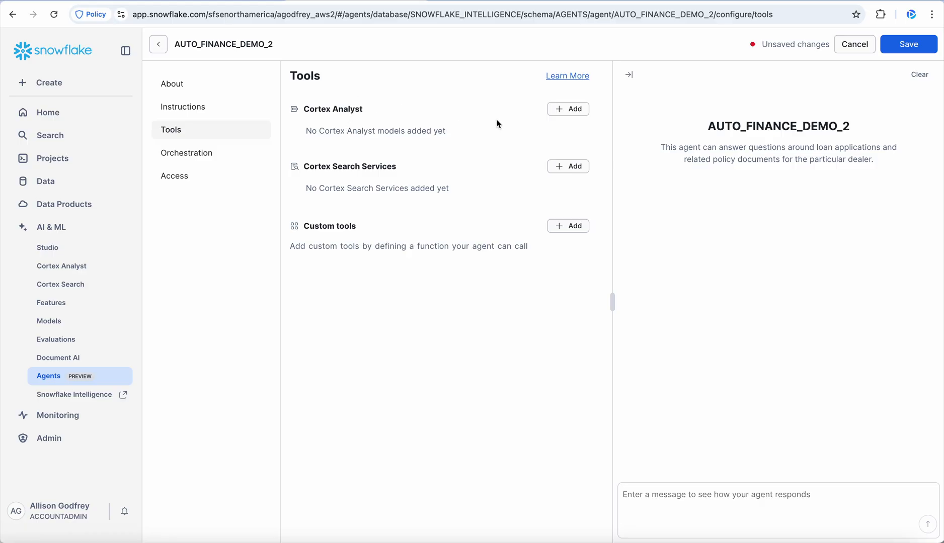
pyautogui.click(577, 110)
pyautogui.click(386, 145)
pyautogui.write('au')
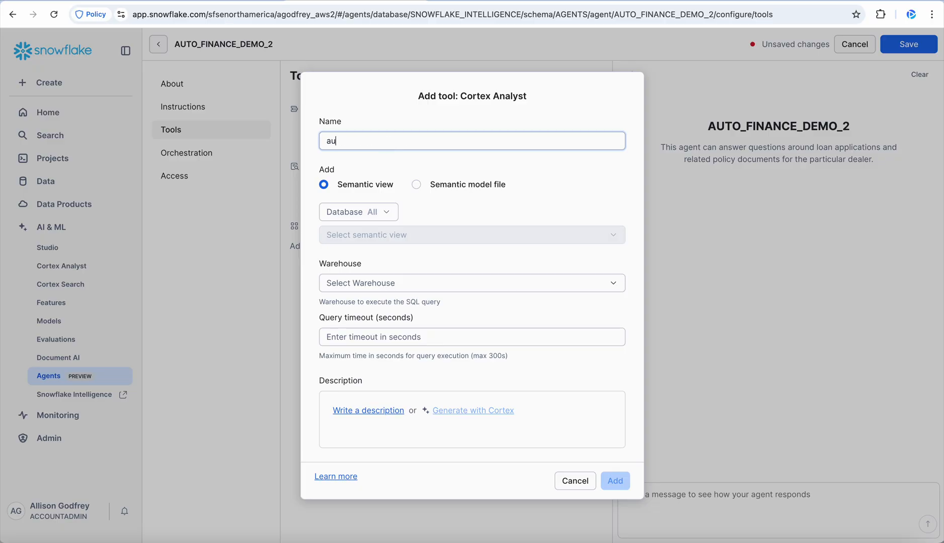
pyautogui.write('to_finance_semantic_model')
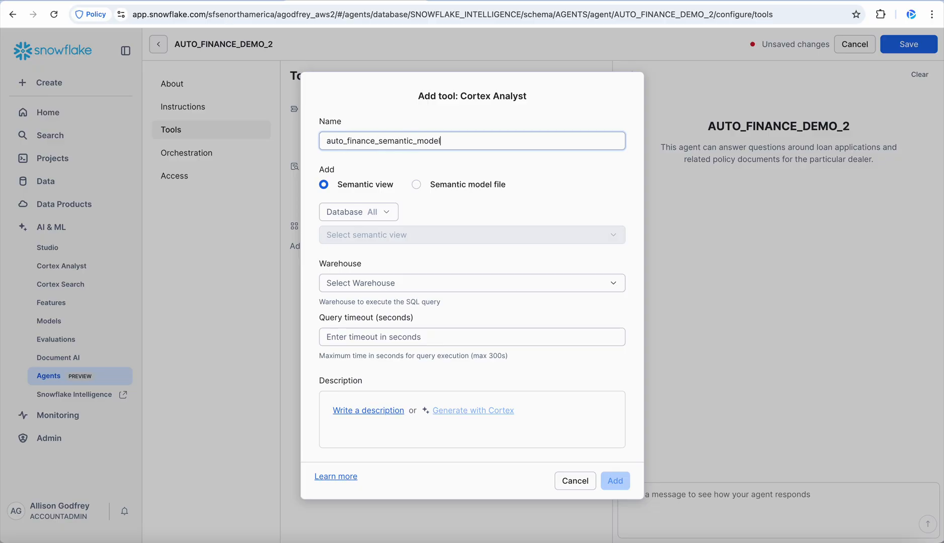
pyautogui.press('BackSpace')
pyautogui.press('BackSpace')
pyautogui.press('BackSpace')
pyautogui.press('BackSpace')
pyautogui.press('BackSpace')
pyautogui.press('BackSpace')
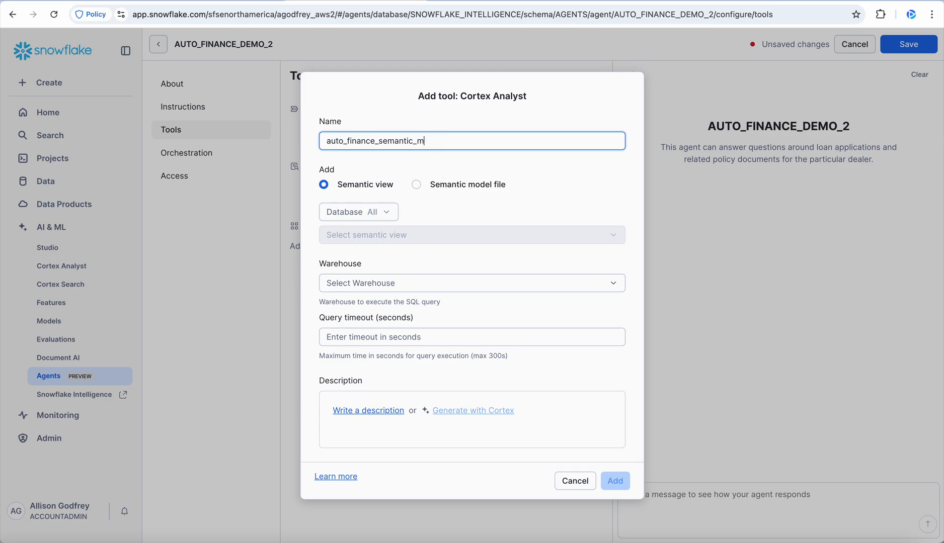
pyautogui.write('_view')
# Set the tool's semantic view to AUTO_FINANCE_DEMO from AUTO_FINANCE_DEMO_2.PUBLIC and its warehouse to COMPUTE_WH.
pyautogui.click(368, 212)
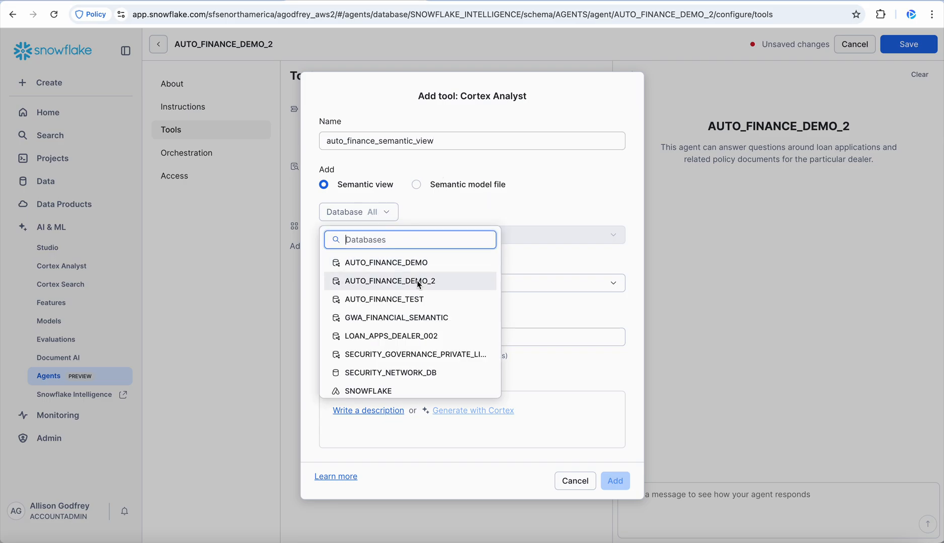
pyautogui.click(401, 285)
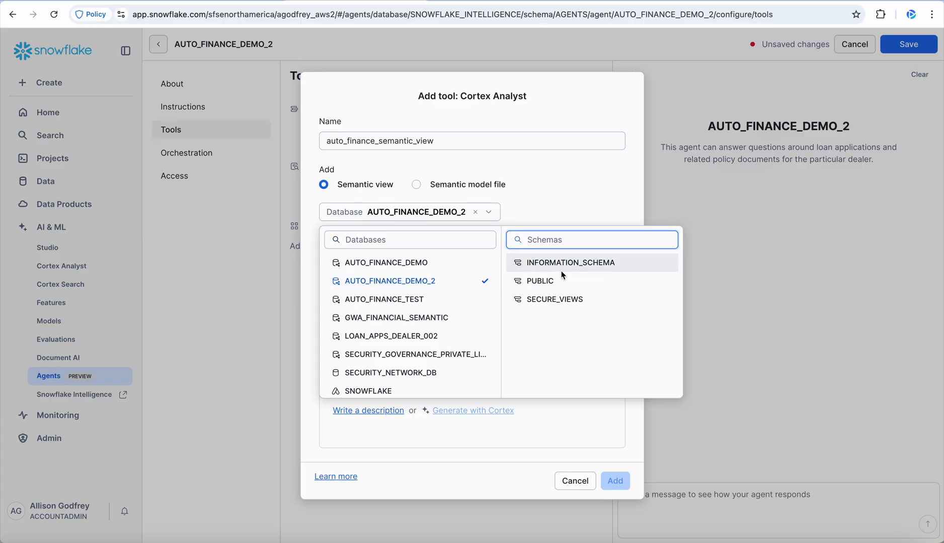
pyautogui.click(549, 285)
pyautogui.click(566, 214)
pyautogui.click(430, 235)
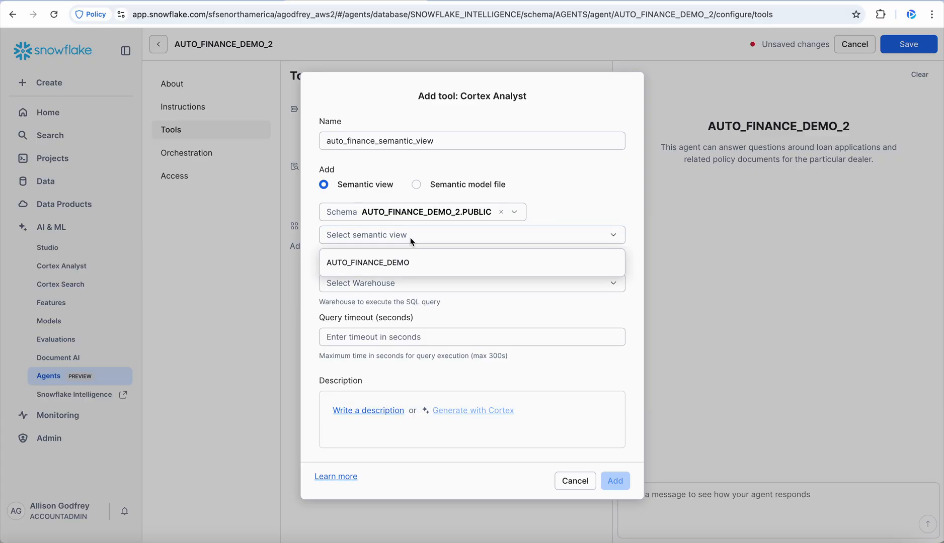
pyautogui.click(394, 263)
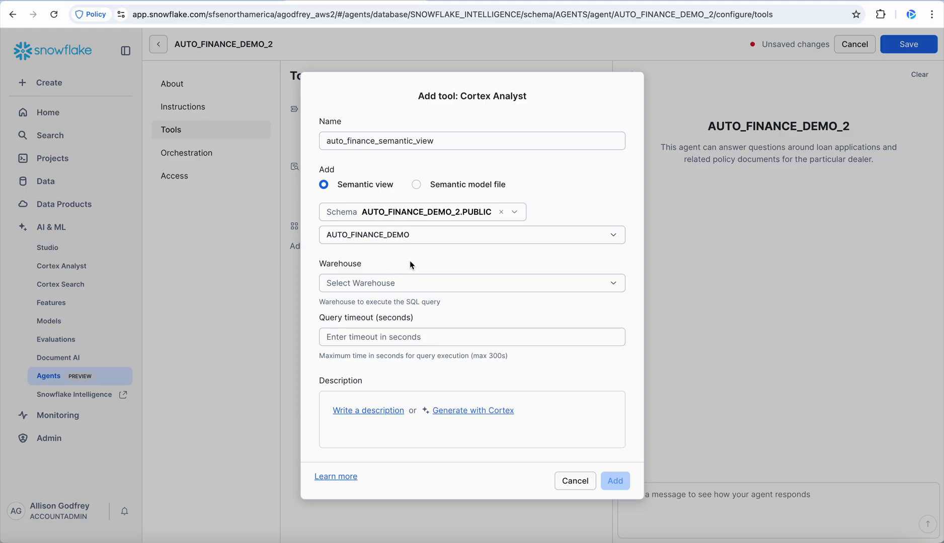
pyautogui.click(393, 283)
pyautogui.click(368, 329)
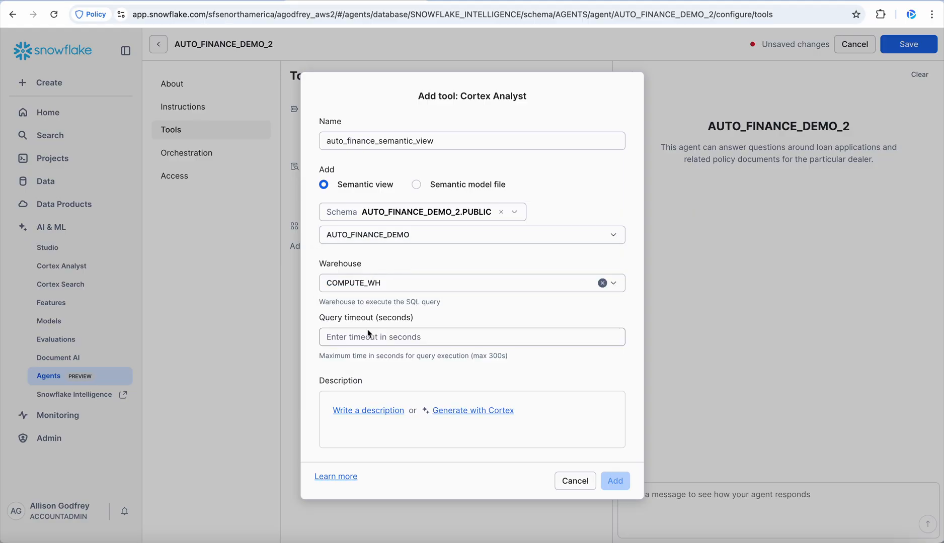
# Describe the tool as "This analyst tool can answer questions about loan application data." and add it to the agent.
pyautogui.click(372, 411)
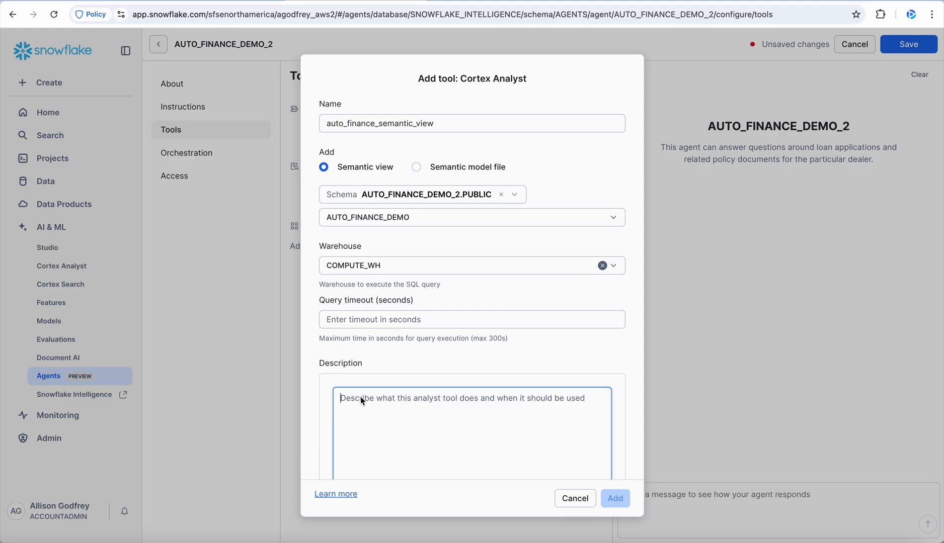
pyautogui.write('This analyst to')
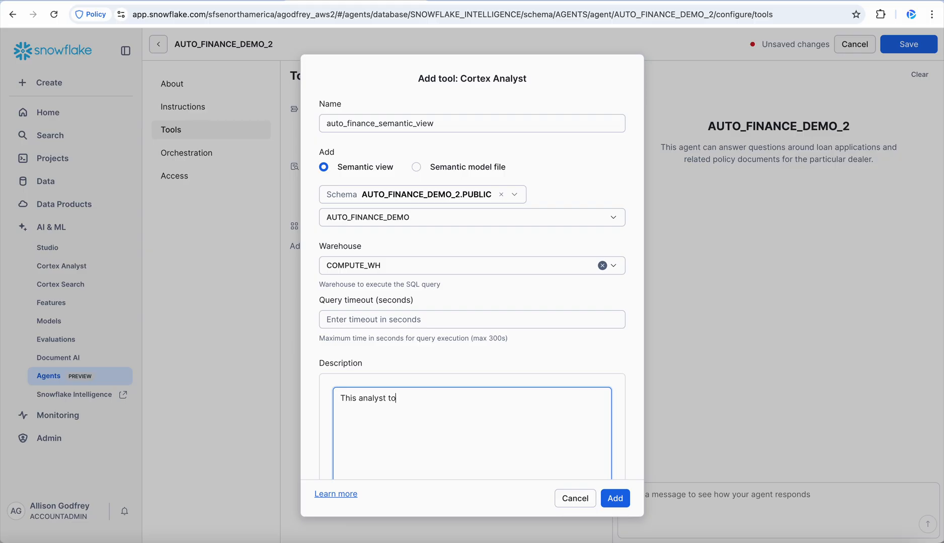
pyautogui.write('ol can answer questions abou tloa')
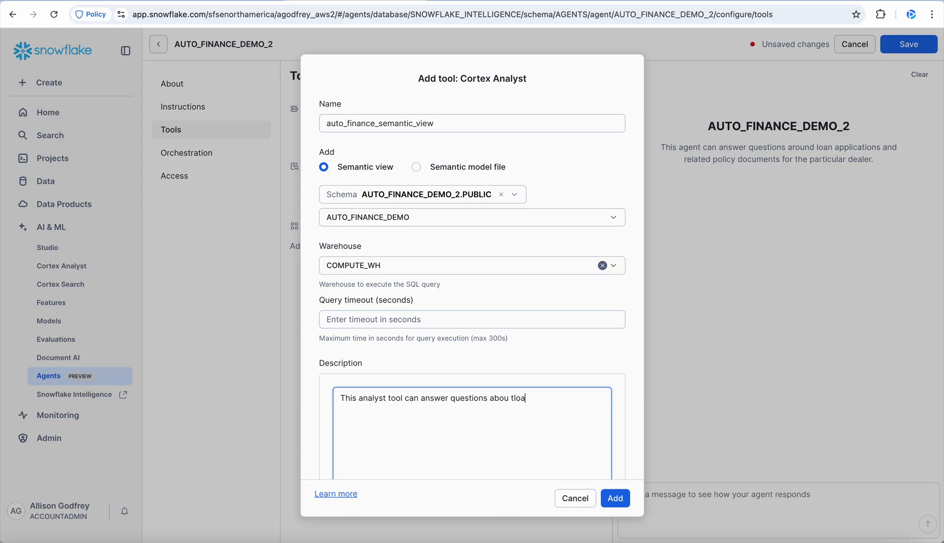
pyautogui.write('n application data')
pyautogui.click(511, 401)
pyautogui.press('BackSpace')
pyautogui.press('Right')
pyautogui.click(616, 500)
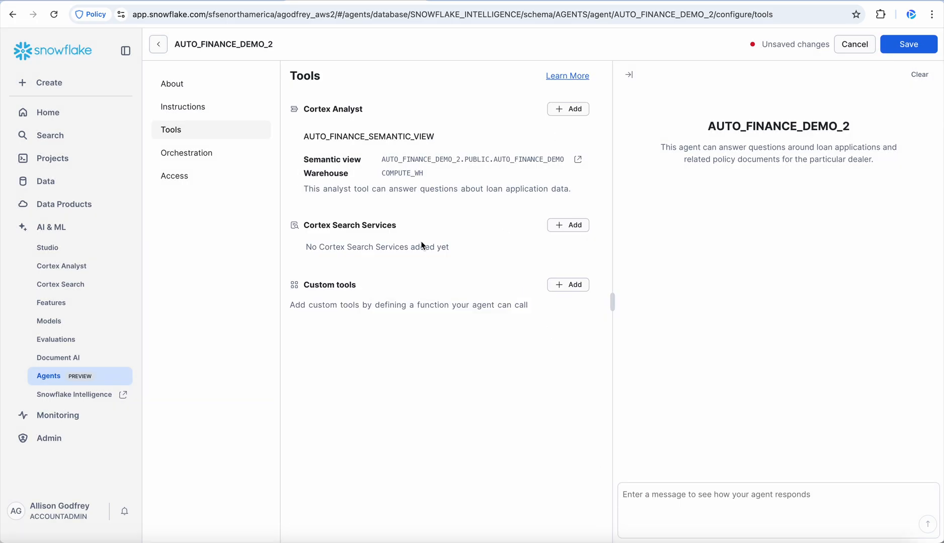
# Start adding a Cortex Search tool to the agent and name it auto_finance_search_service.
pyautogui.click(568, 226)
pyautogui.click(321, 221)
pyautogui.write('_fi')
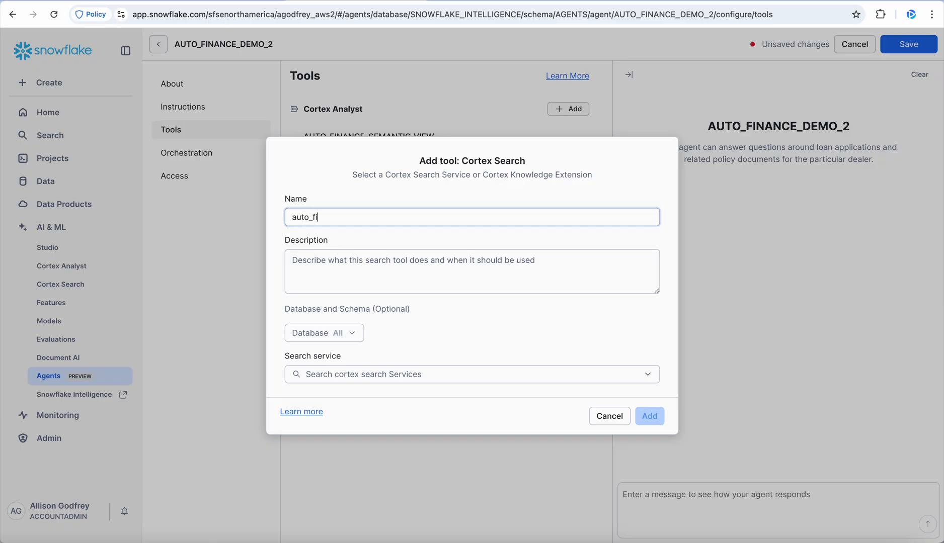
pyautogui.write('nance_search_service')
# Describe the search tool as "This search tool can pull relevant information from documents on credit policy, market analysis, etc.".
pyautogui.click(313, 264)
pyautogui.write('Th')
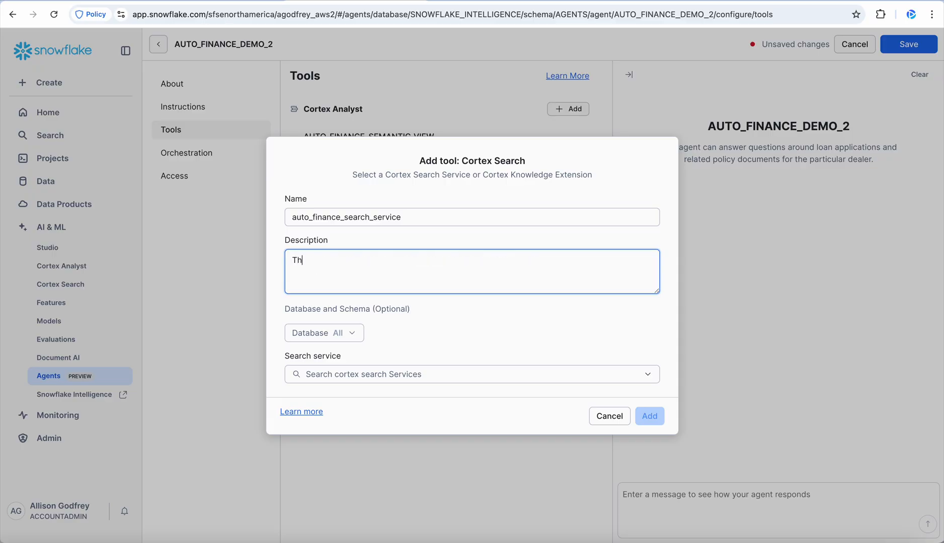
pyautogui.write('is search tool ')
pyautogui.write('can ')
pyautogui.write('pull relevant in')
pyautogui.write('formation fr')
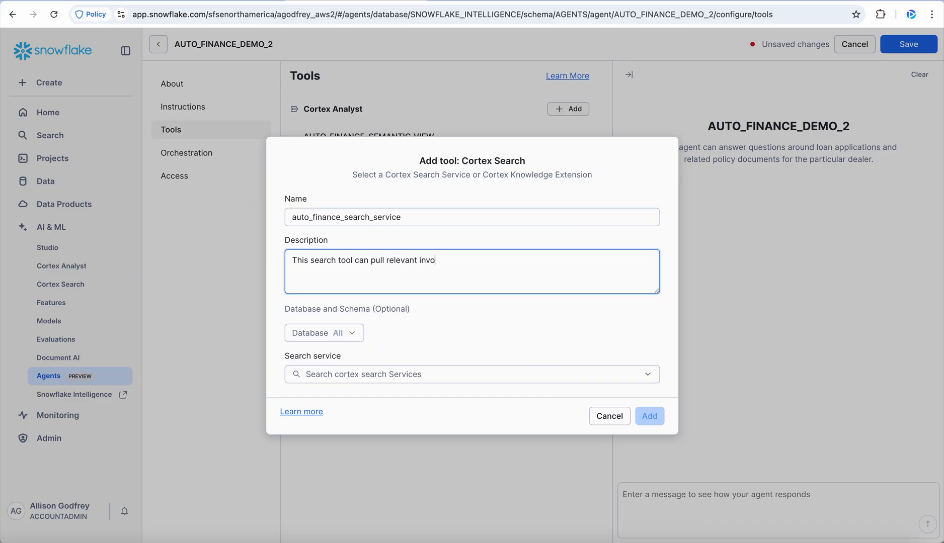
pyautogui.write('om documents on')
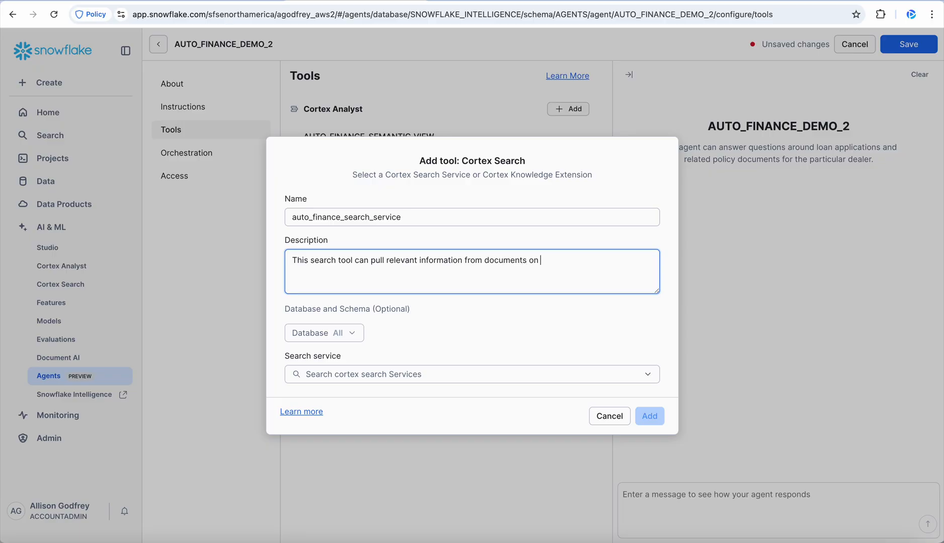
pyautogui.write(' credit policy, market analy')
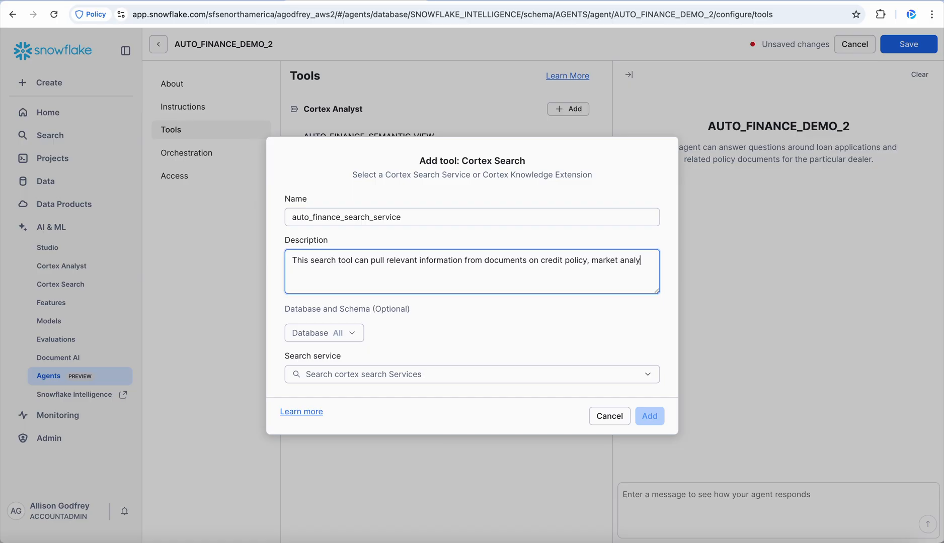
pyautogui.write('sis, etc.')
# Set the tool's schema to AUTO_FINANCE_DEMO_2.PUBLIC and its search service to AUTO_FINANCE_DOCS_SEARCH_SERVICE.
pyautogui.click(353, 334)
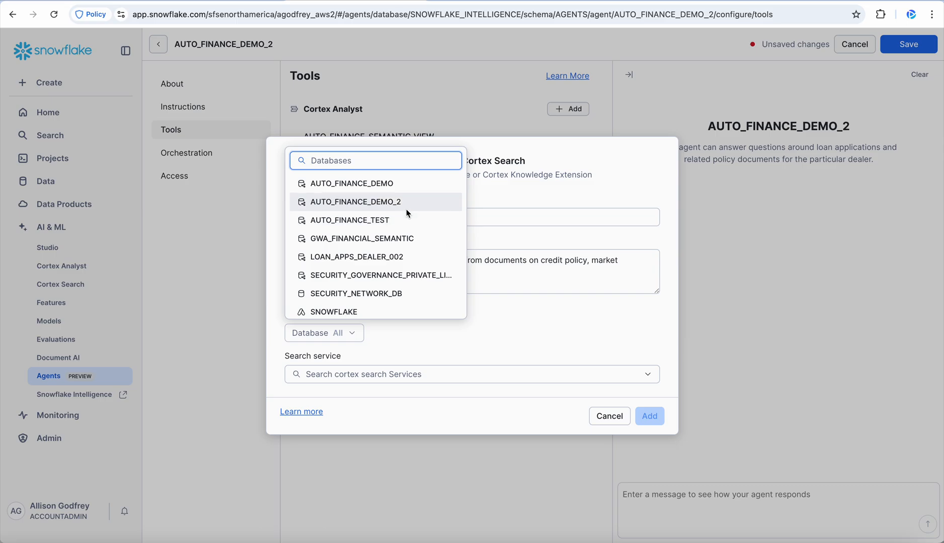
pyautogui.click(401, 206)
pyautogui.click(513, 206)
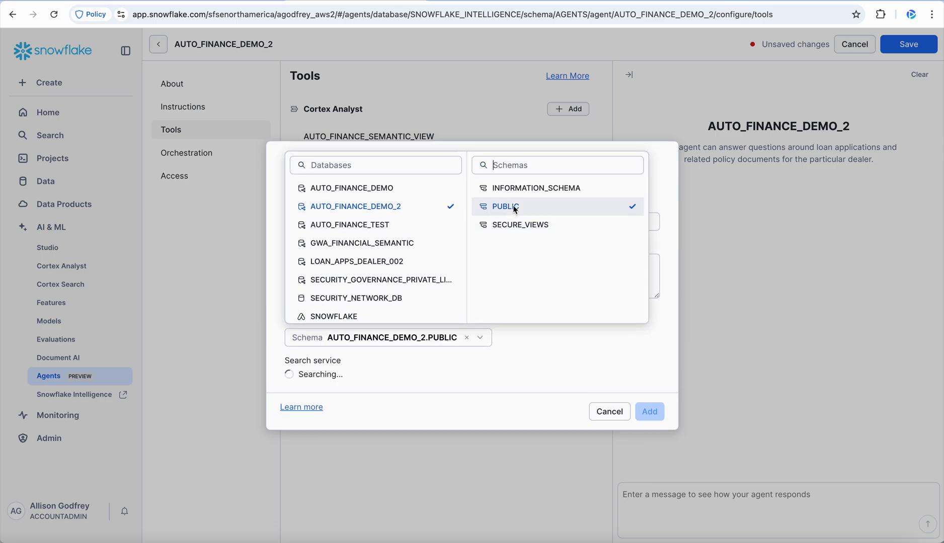
pyautogui.click(521, 351)
pyautogui.click(412, 373)
pyautogui.click(392, 420)
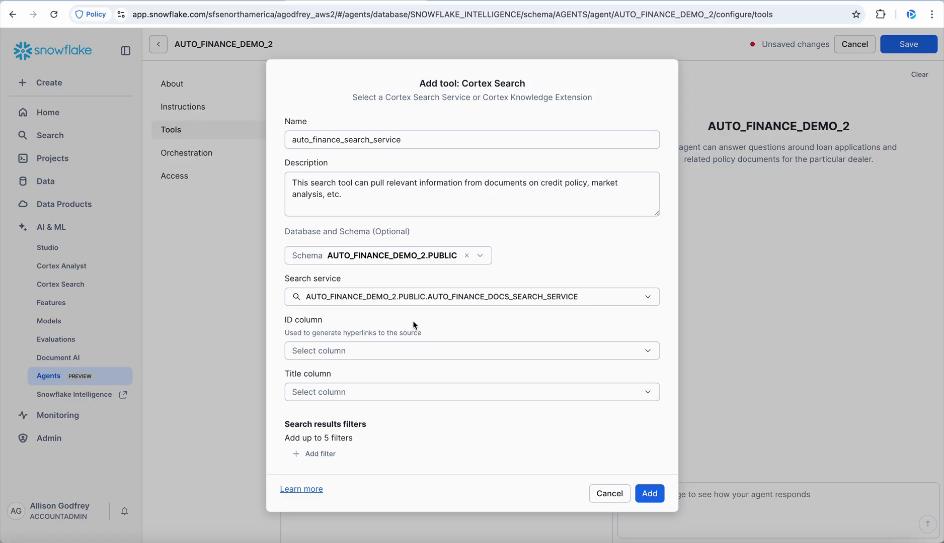
# Set both the ID column and the title column to RELATIVE_PATH and add the search tool to the agent.
pyautogui.click(330, 357)
pyautogui.click(347, 379)
pyautogui.click(331, 397)
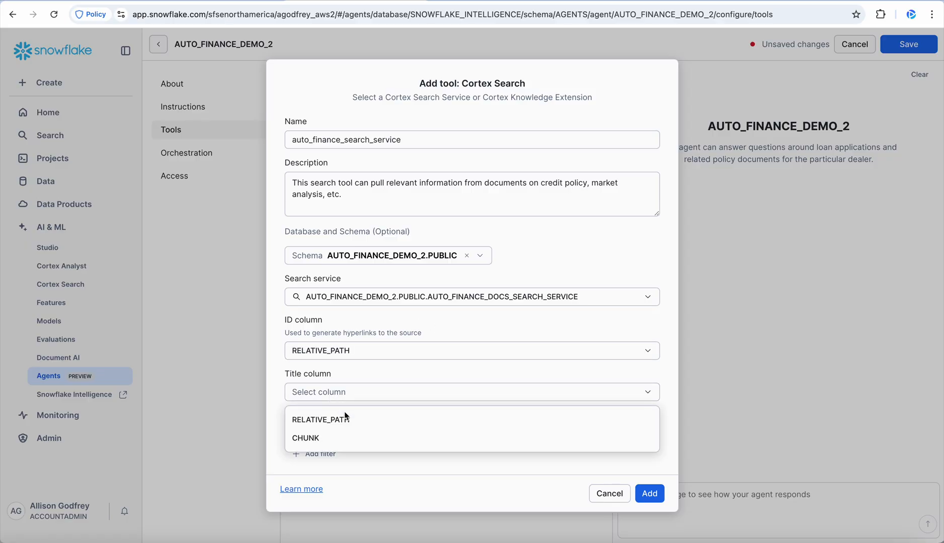
pyautogui.click(349, 424)
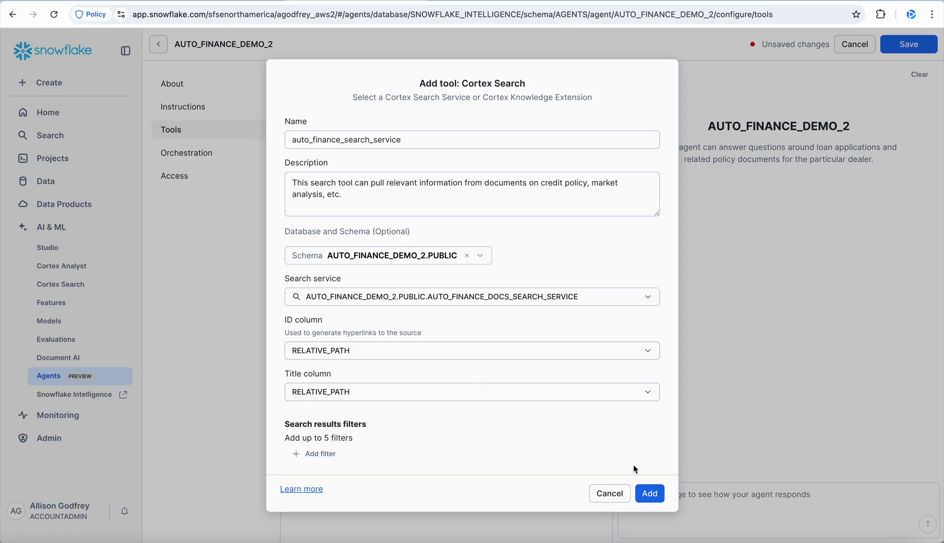
pyautogui.click(644, 495)
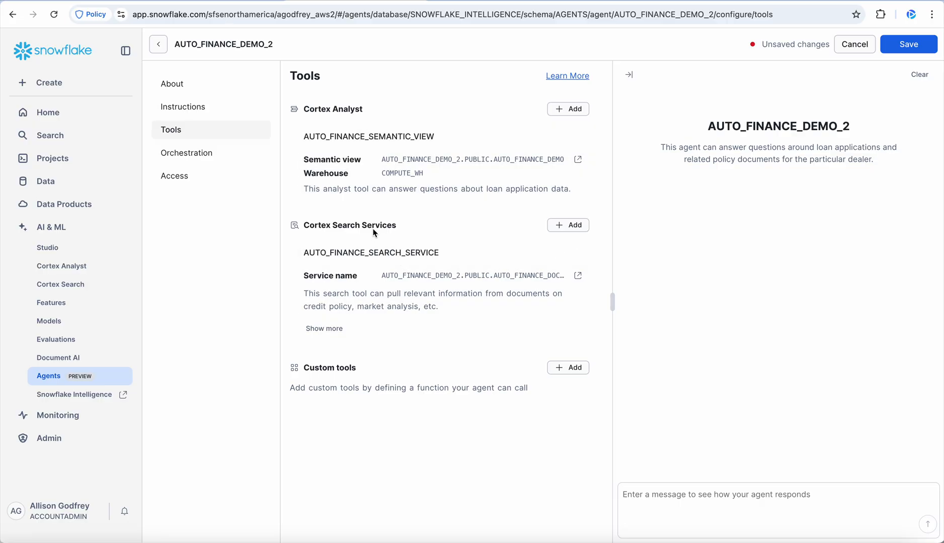
# Review the agent's orchestration settings, including the available orchestration models and the planning instructions.
pyautogui.click(219, 160)
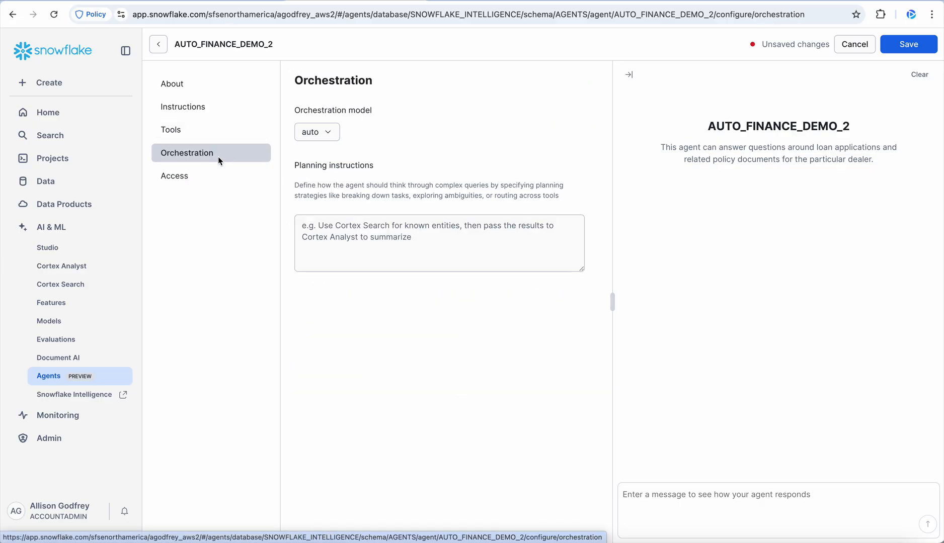
pyautogui.click(327, 134)
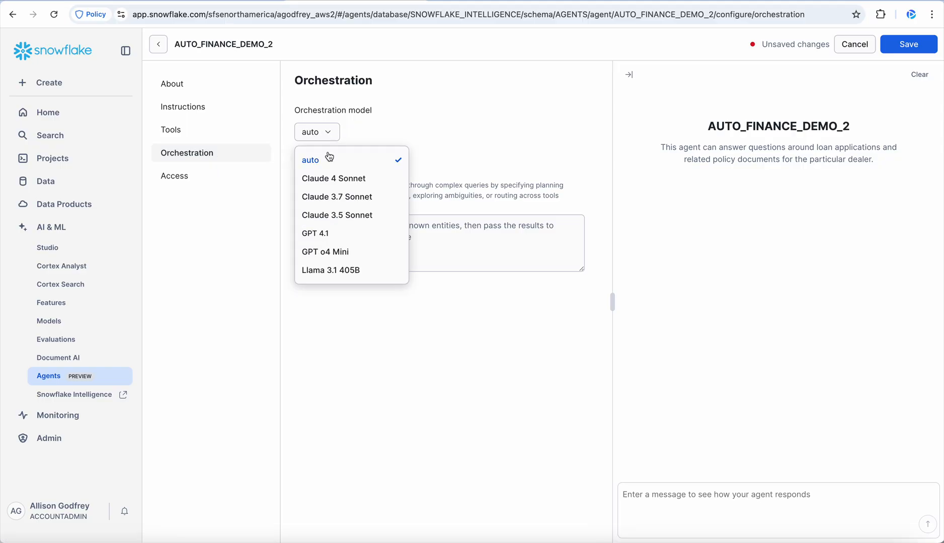
pyautogui.click(398, 124)
pyautogui.click(326, 230)
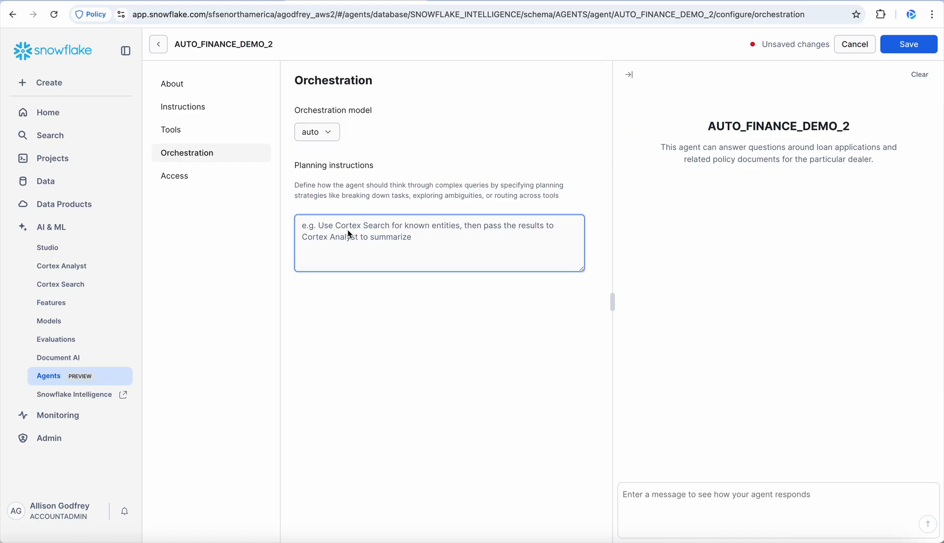
pyautogui.click(393, 146)
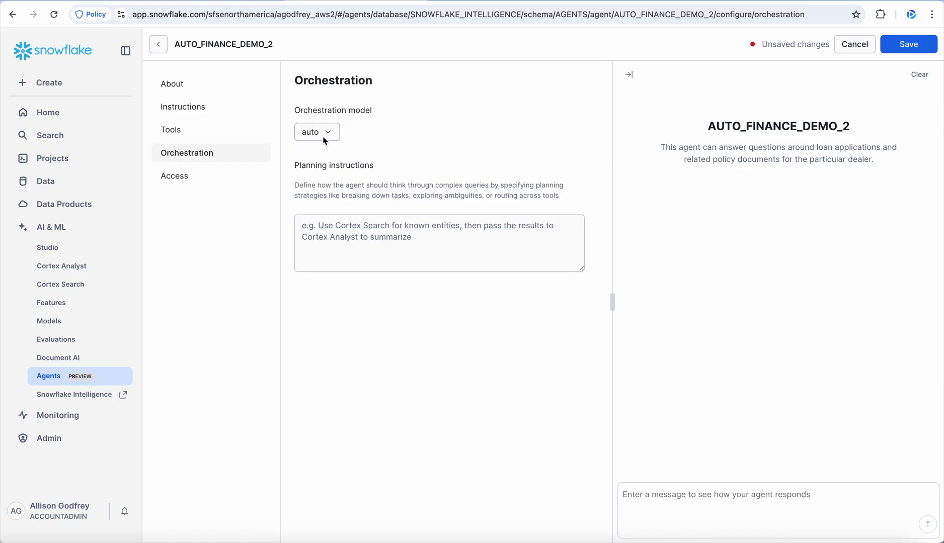
# Grant the PUBLIC role access to the agent and save the agent's configuration.
pyautogui.click(200, 179)
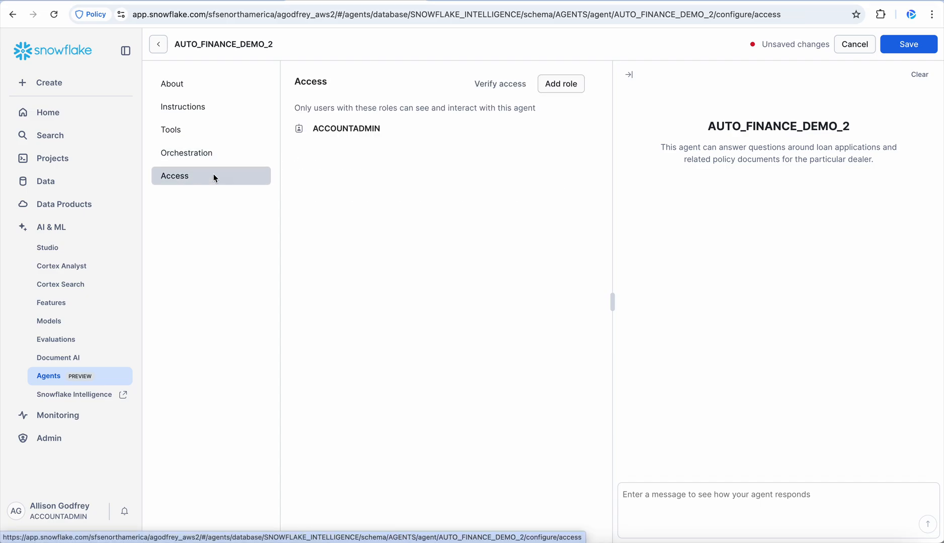
pyautogui.click(557, 87)
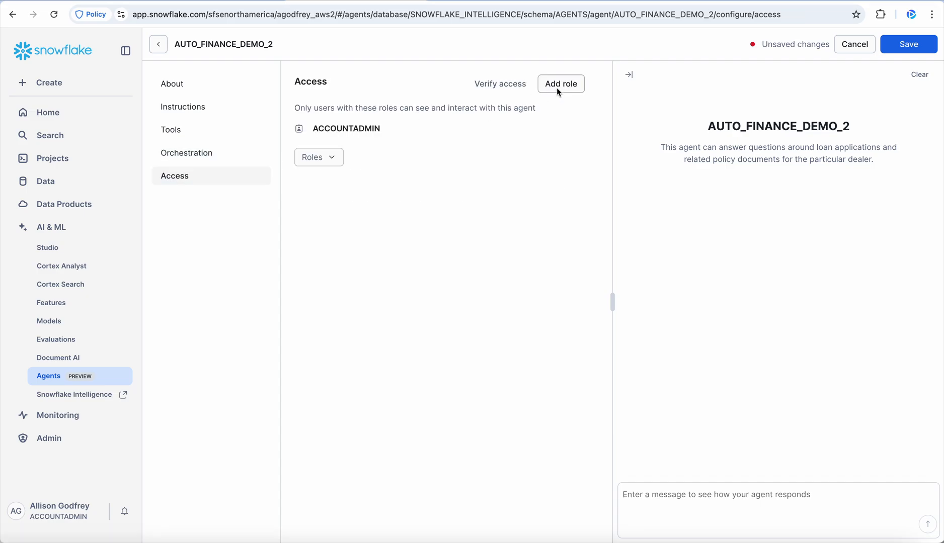
pyautogui.click(341, 160)
pyautogui.click(339, 202)
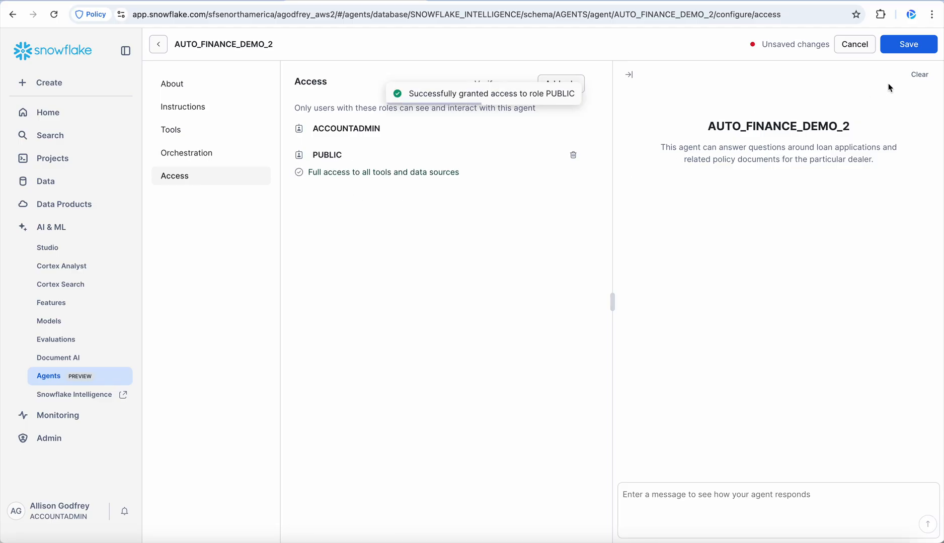
pyautogui.click(911, 46)
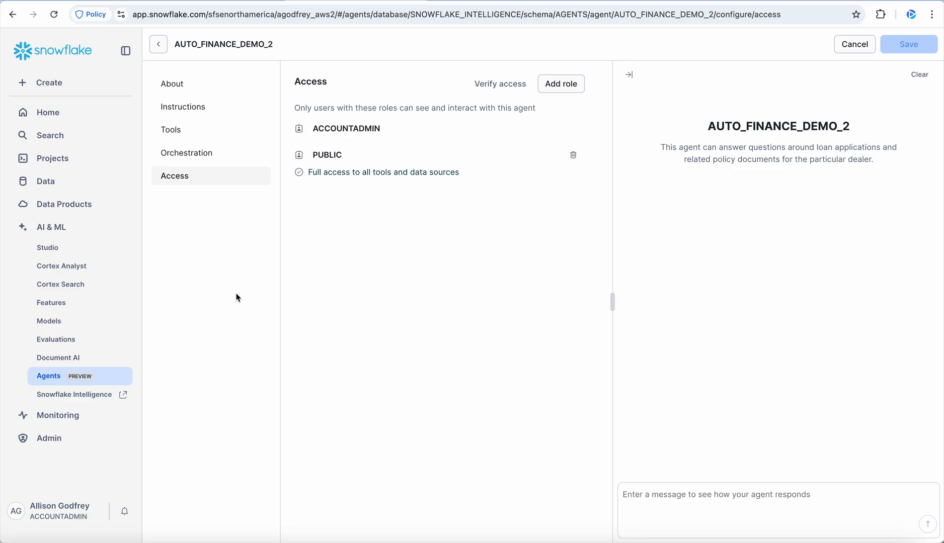
# Return to the agents list and open Snowflake Intelligence in a new browser tab.
pyautogui.click(157, 48)
pyautogui.click(171, 50)
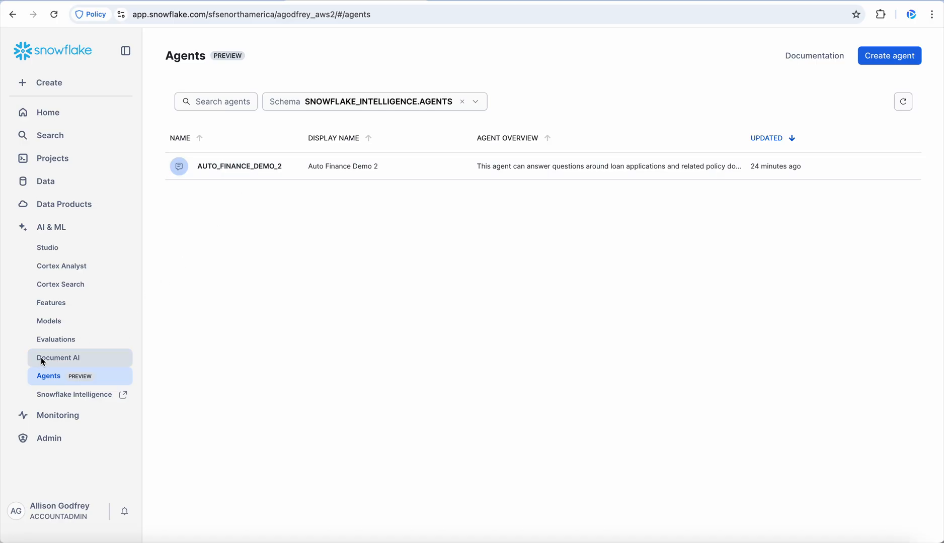
pyautogui.rightClick(100, 394)
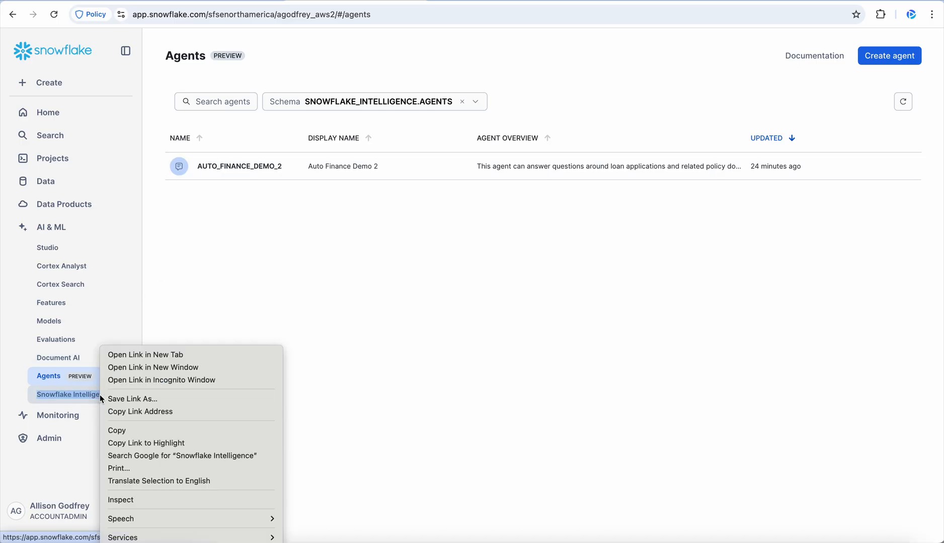
pyautogui.click(159, 357)
pyautogui.click(487, 1)
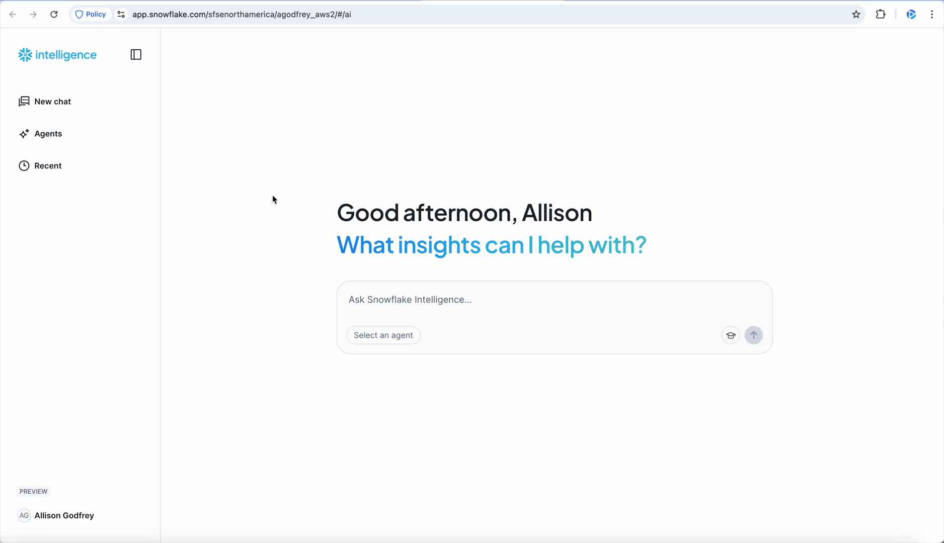
# Select the Auto Finance Demo 2 agent for the chat and limit its sources to auto_finance_semantic_view.
pyautogui.click(388, 336)
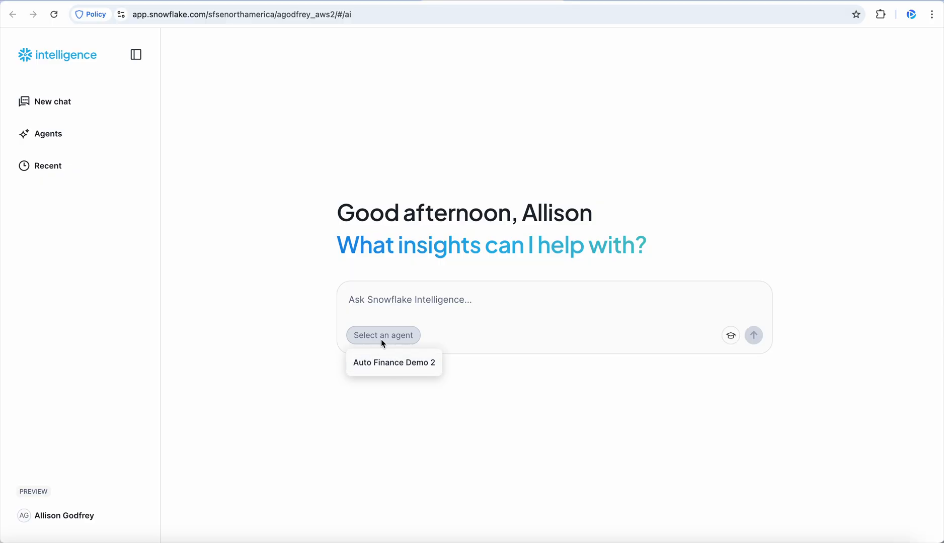
pyautogui.click(386, 363)
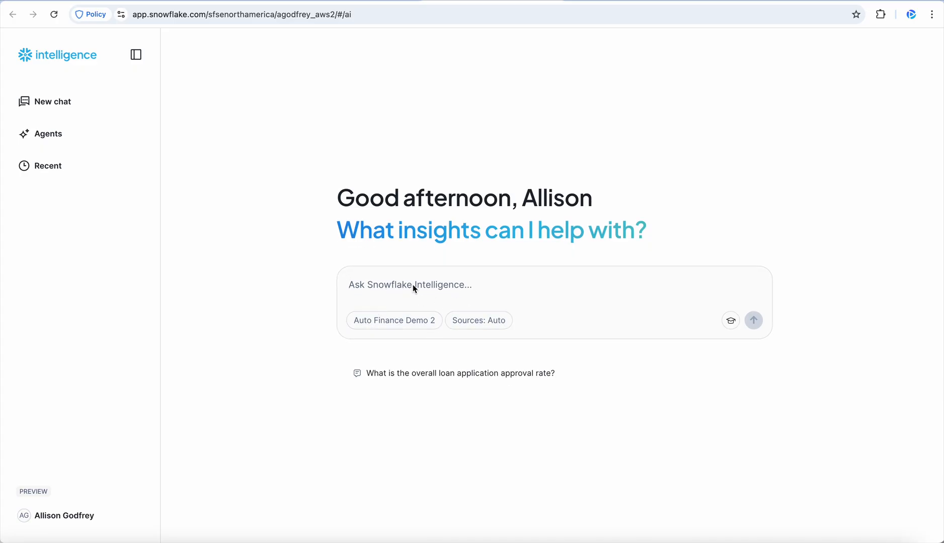
pyautogui.click(482, 320)
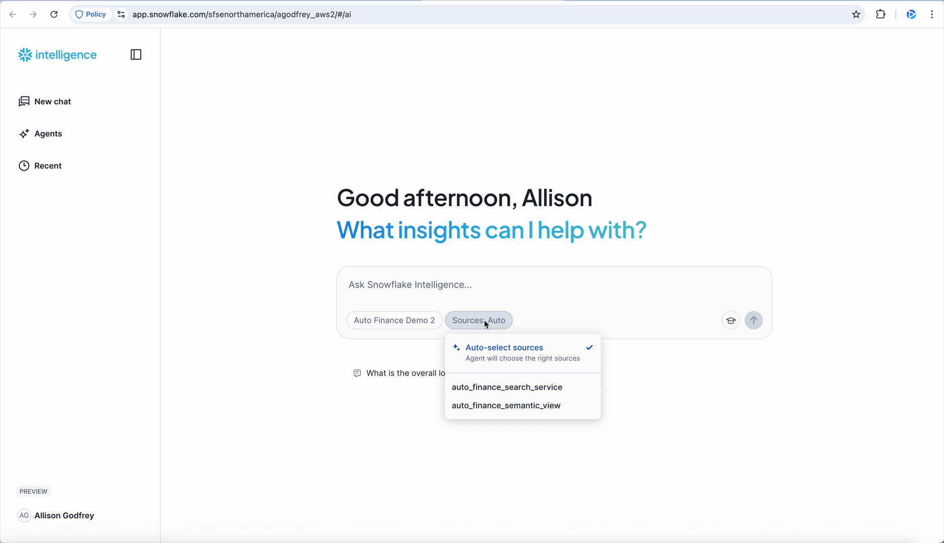
pyautogui.click(412, 284)
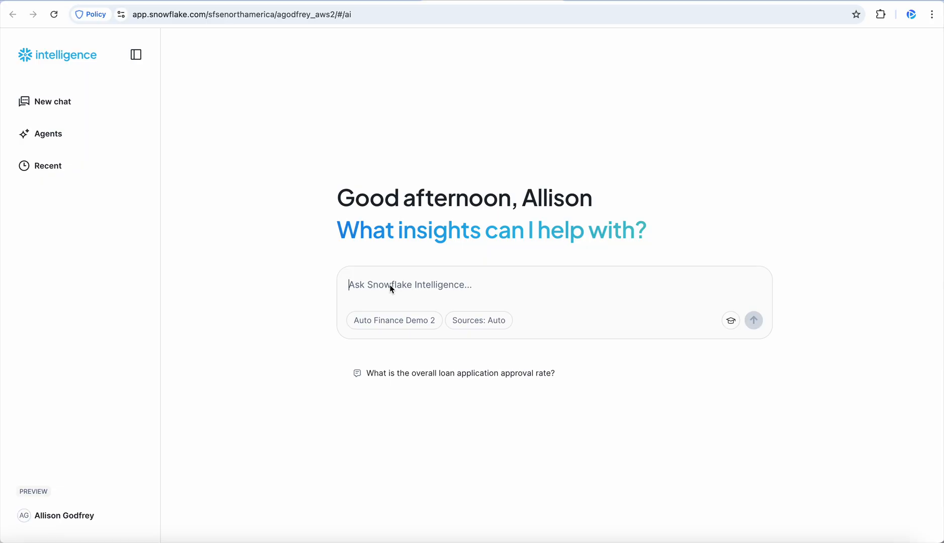
pyautogui.click(482, 323)
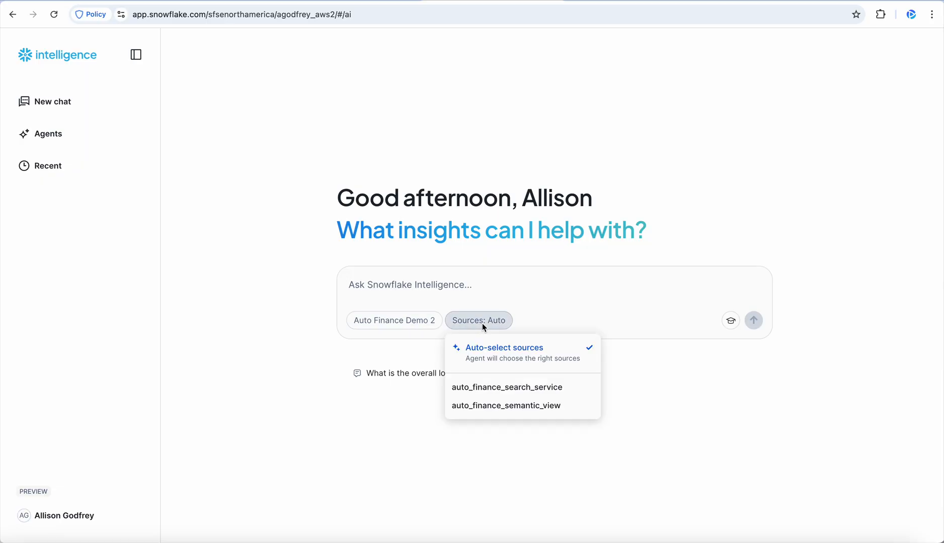
pyautogui.click(523, 405)
pyautogui.click(397, 277)
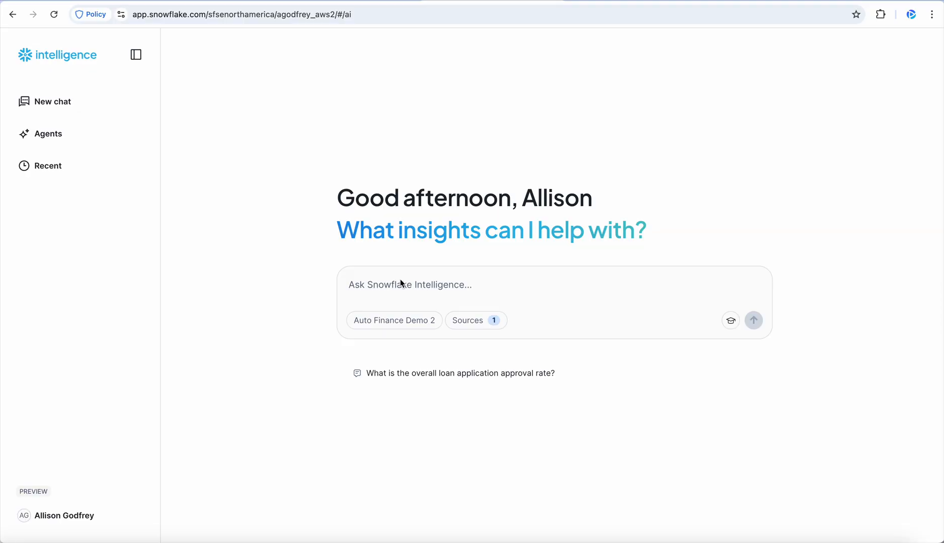
pyautogui.write('what a')
pyautogui.press('BackSpace')
pyautogui.press('BackSpace')
pyautogui.press('BackSpace')
pyautogui.press('BackSpace')
pyautogui.press('BackSpace')
pyautogui.press('BackSpace')
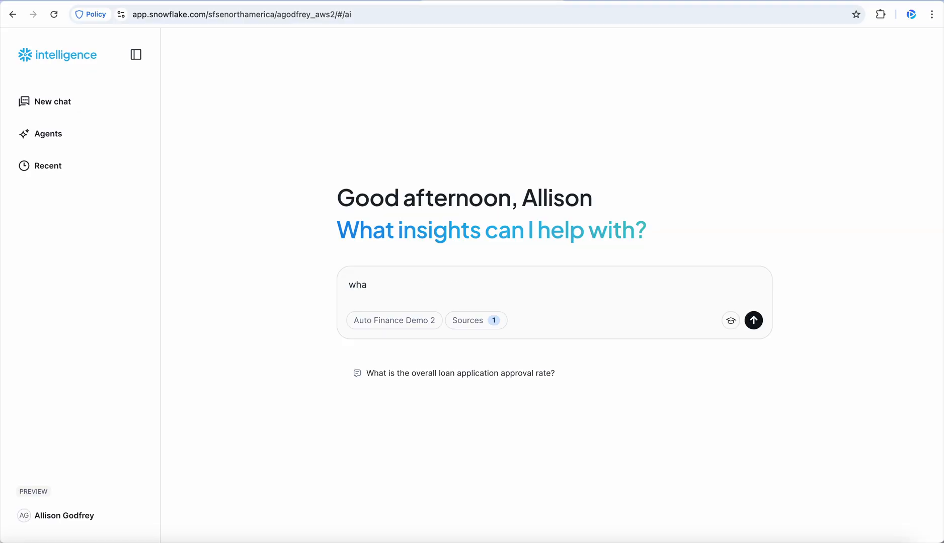
# Ask the agent "show me all the loan applications that were rejected".
pyautogui.write('show me all the loan applications w')
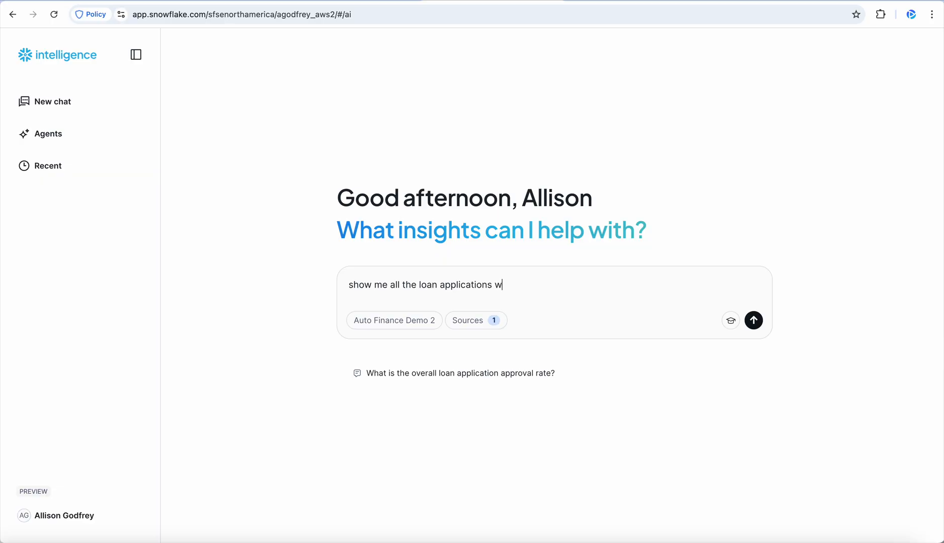
pyautogui.press('BackSpace')
pyautogui.write('that were rejected')
pyautogui.press('Return')
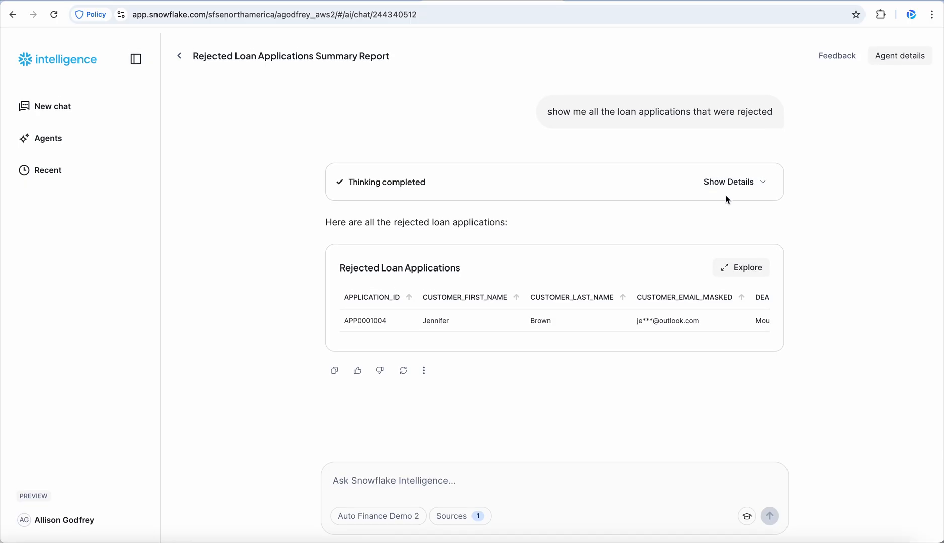
# Expand the agent's thinking details and examine the generated SQL, the planning notes and the rejected loan applications table.
pyautogui.moveTo(578, 110)
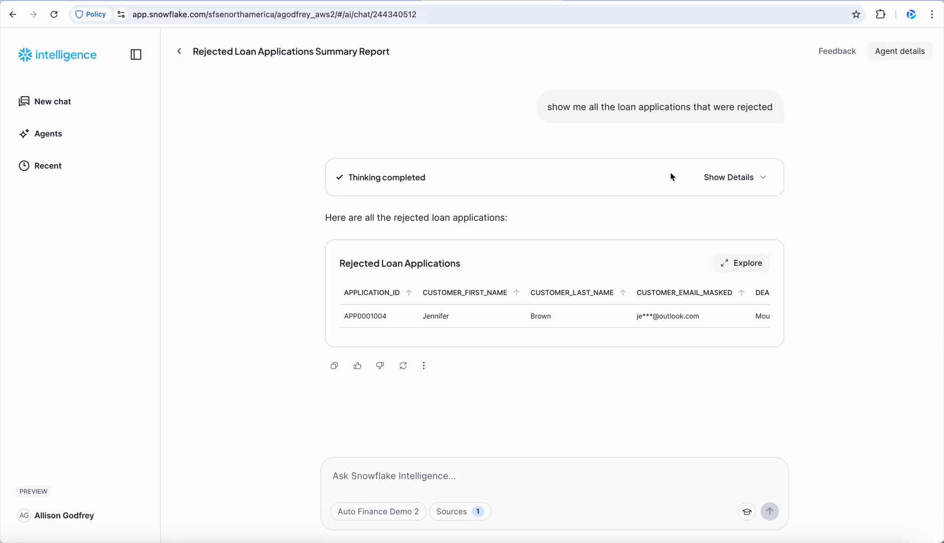
pyautogui.click(735, 177)
pyautogui.scroll(-10, 491, 272)
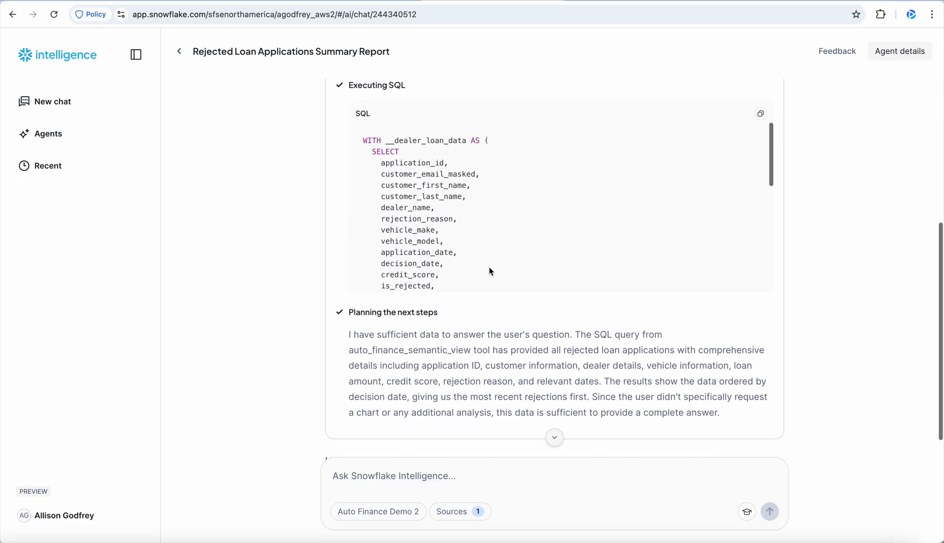
pyautogui.scroll(-5, 490, 272)
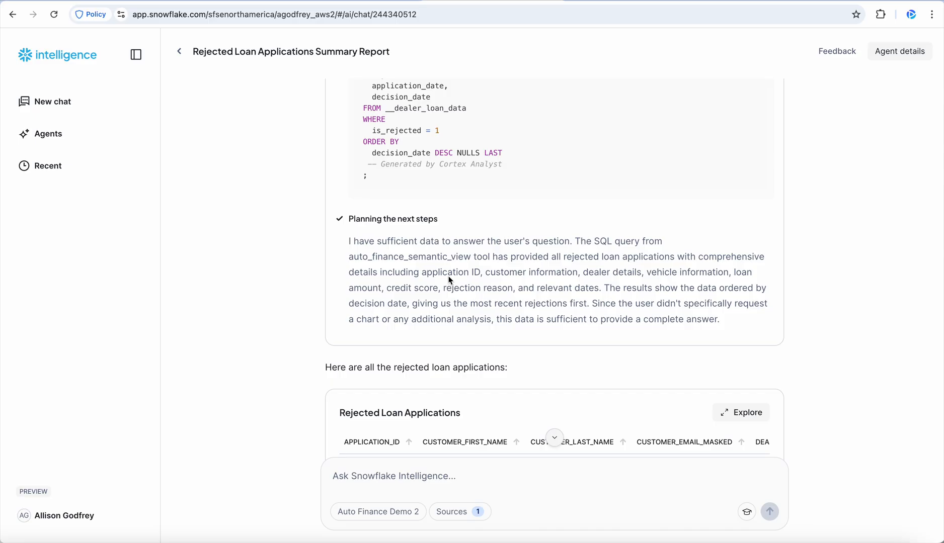
pyautogui.scroll(-3, 449, 279)
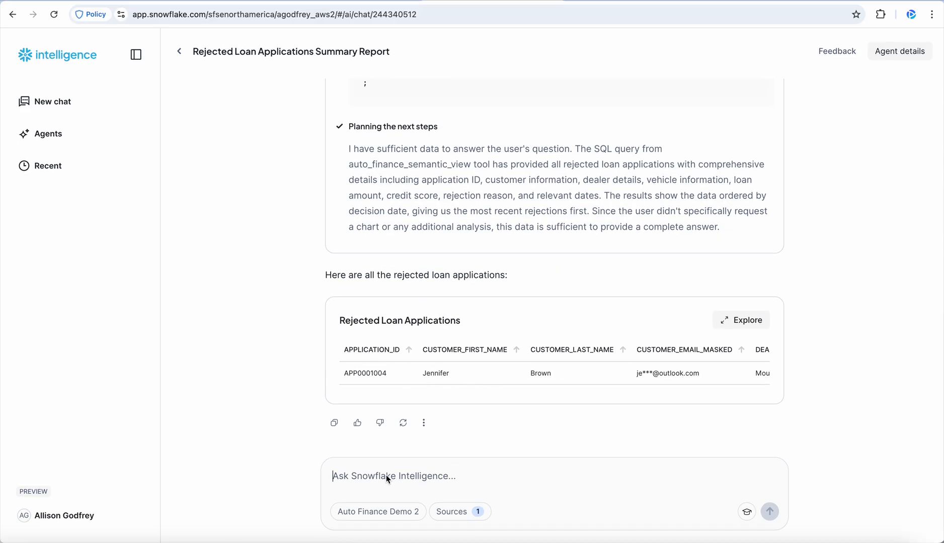
# Set sources to auto-select and ask the agent "for that rejected application, can you use the policy documents to tell me about strategies for getting that application approved?".
pyautogui.click(456, 513)
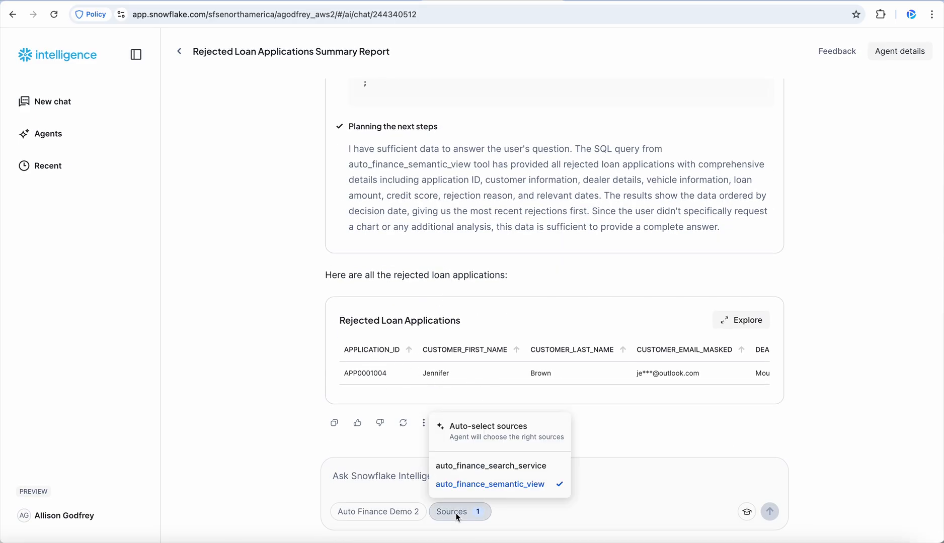
pyautogui.click(465, 429)
pyautogui.click(377, 484)
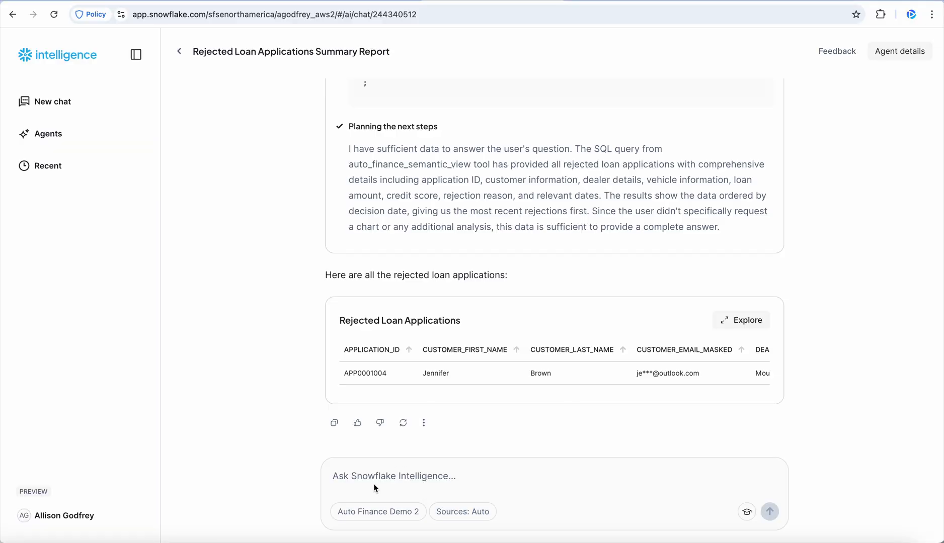
pyautogui.write('f')
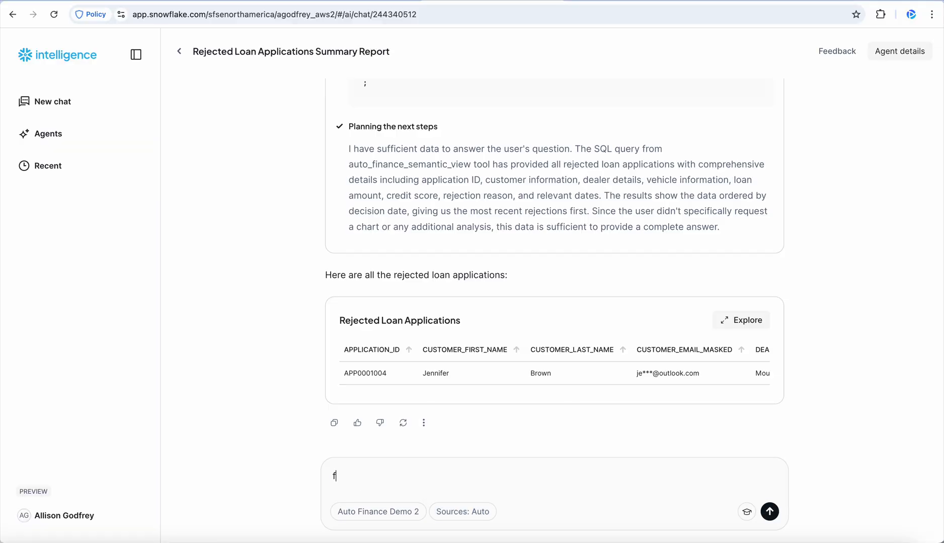
pyautogui.write('or that rejected application, can y')
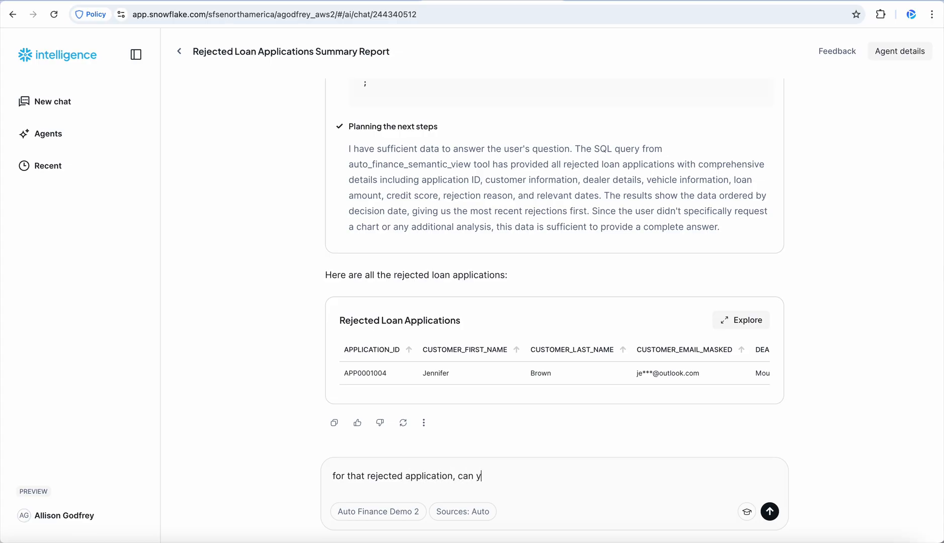
pyautogui.write('ou use the policy document')
pyautogui.write('s t')
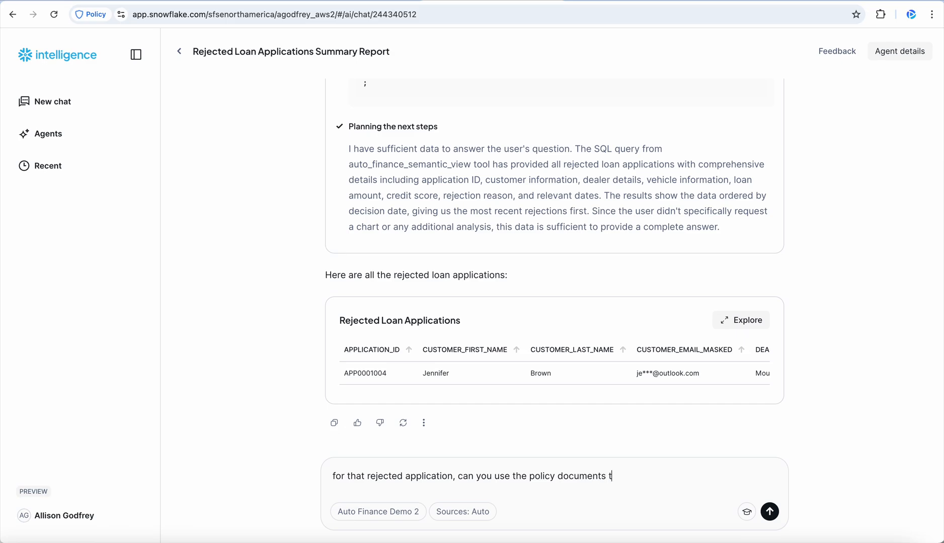
pyautogui.write('o te')
pyautogui.write('ll me about streategies')
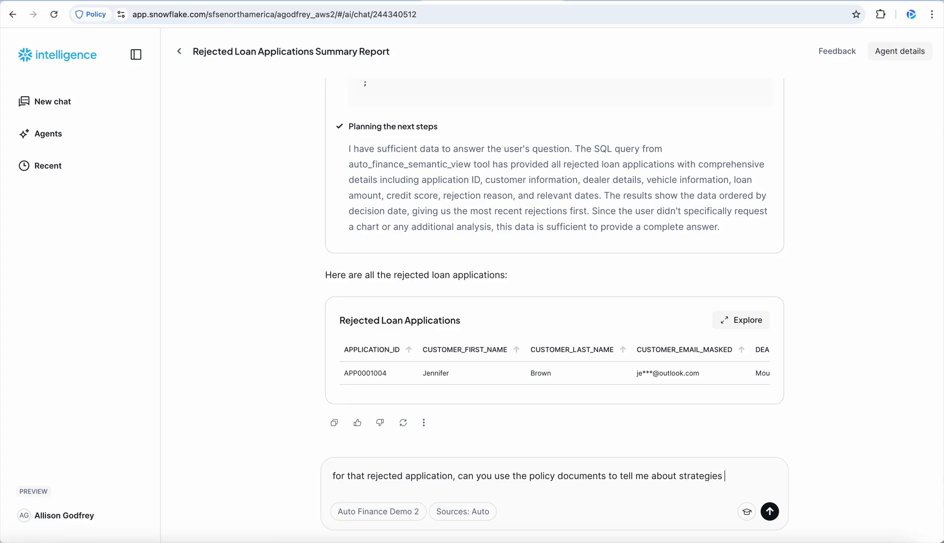
pyautogui.write(' for getting that application approved?')
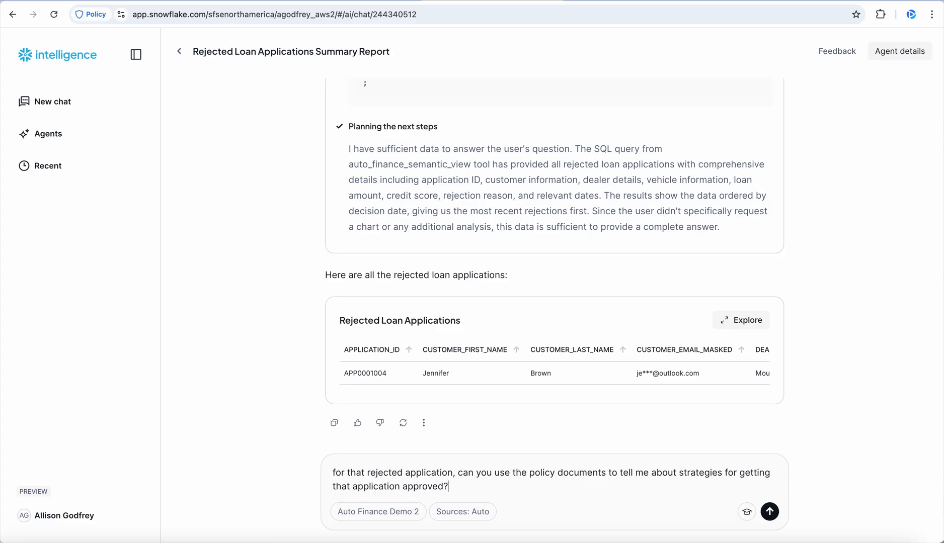
pyautogui.press('Return')
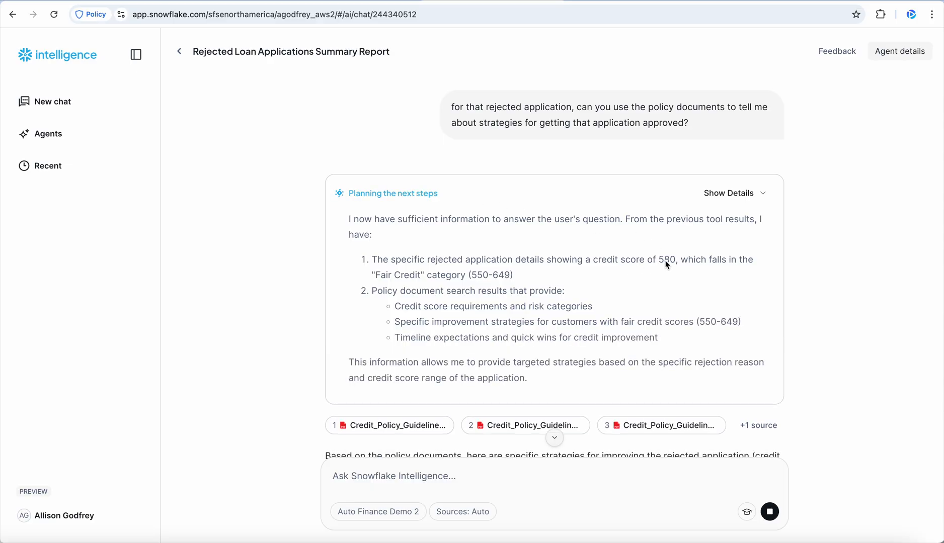
# Examine the agent's planning notes, the cited policy documents, and the recommended approval strategies, timeline expectations and reapplication requirements in its answer.
pyautogui.moveTo(674, 260); pyautogui.dragTo(655, 259)
pyautogui.click(628, 257)
pyautogui.moveTo(421, 276); pyautogui.dragTo(378, 277)
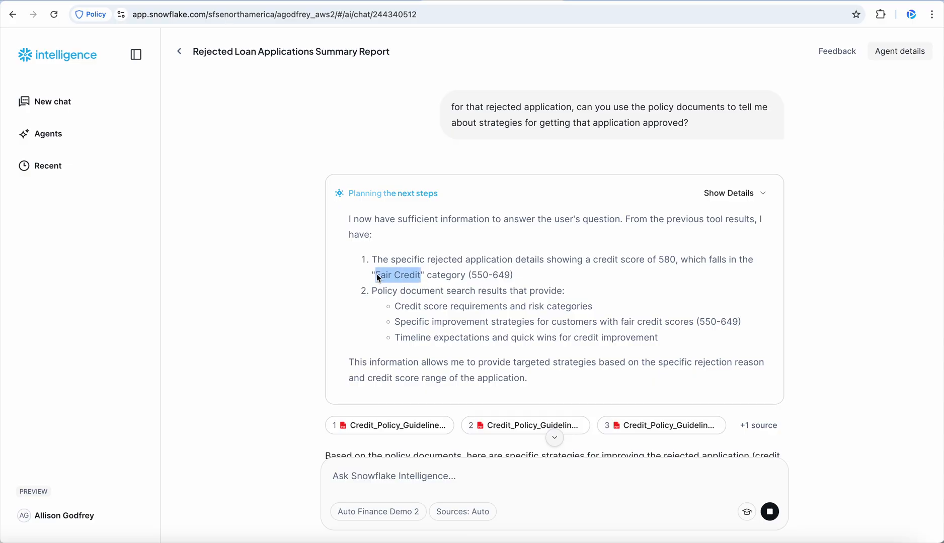
pyautogui.scroll(-2, 548, 360)
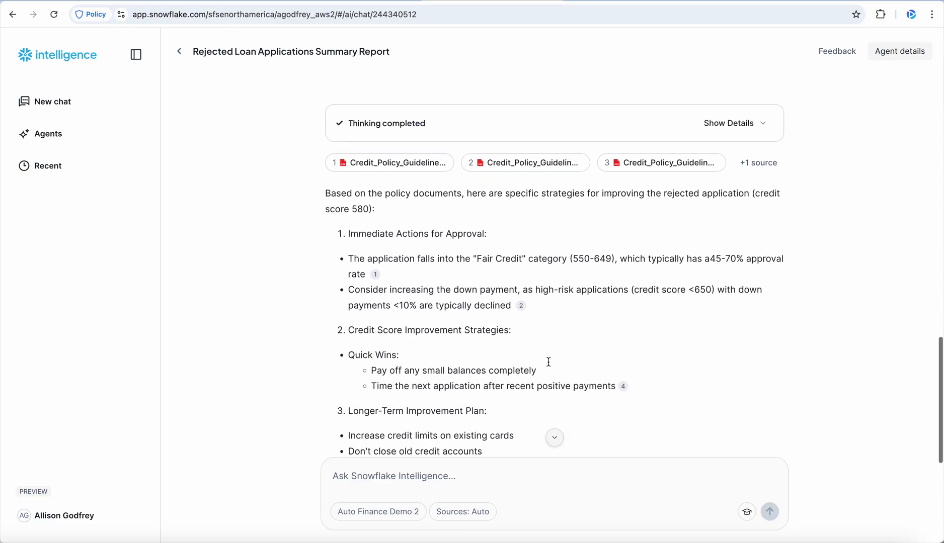
pyautogui.moveTo(326, 177); pyautogui.dragTo(461, 176)
pyautogui.click(466, 179)
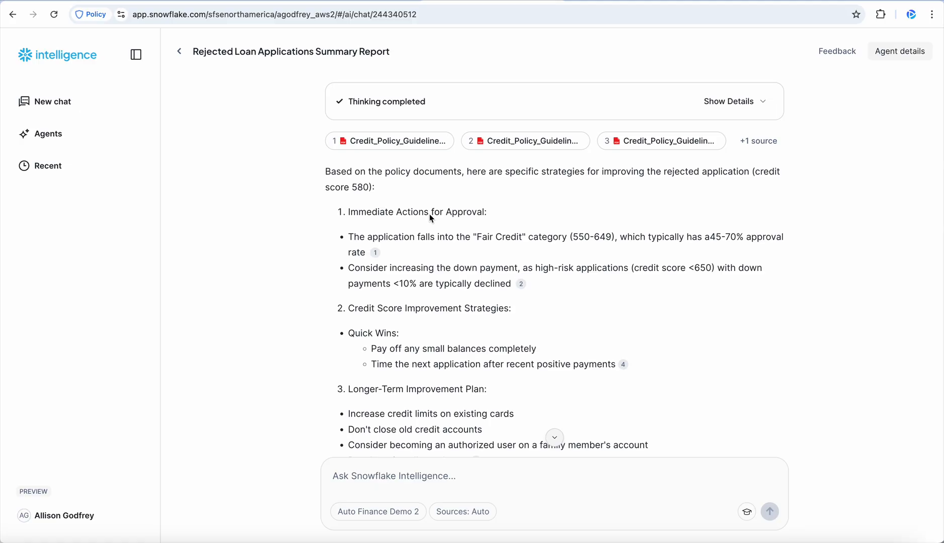
pyautogui.scroll(-3, 479, 288)
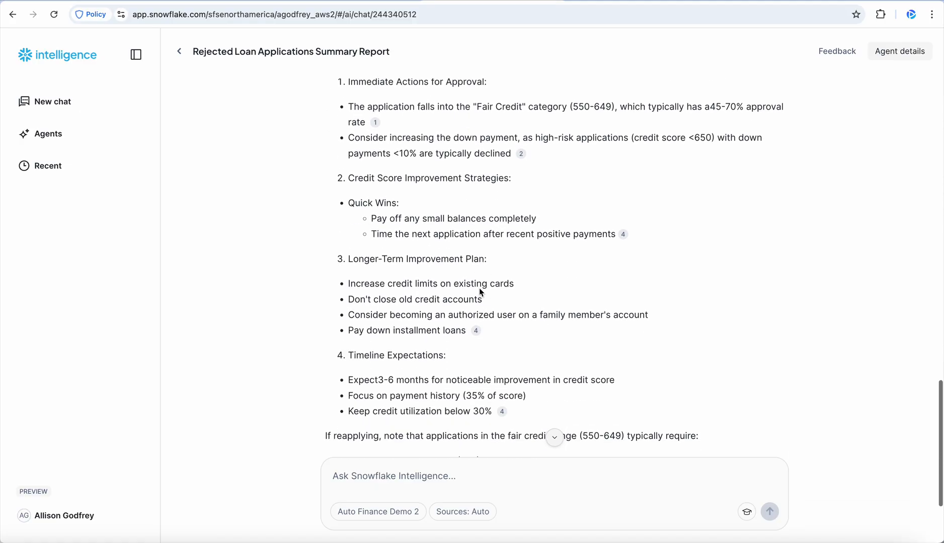
pyautogui.scroll(-2, 479, 289)
pyautogui.scroll(3, 548, 380)
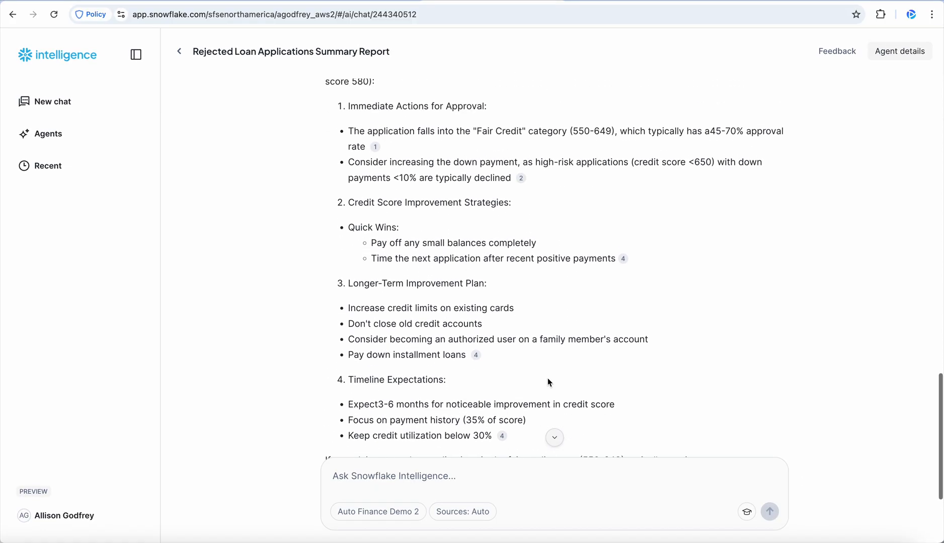
pyautogui.scroll(4, 548, 382)
pyautogui.scroll(1, 547, 382)
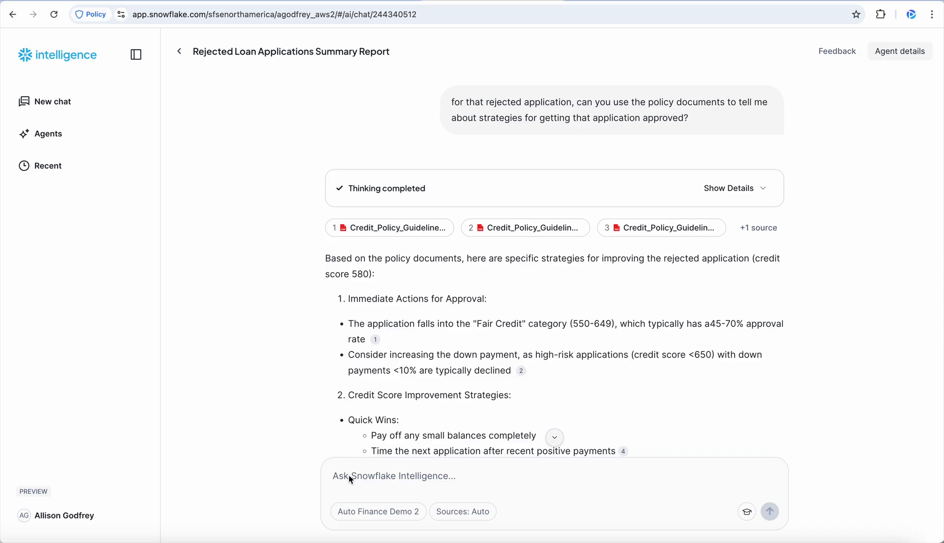
pyautogui.scroll(-6, 279, 375)
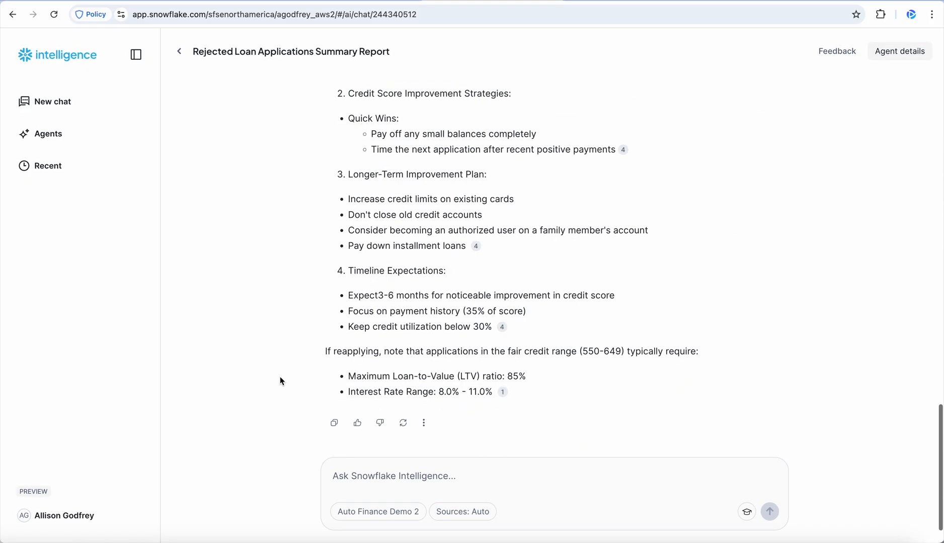